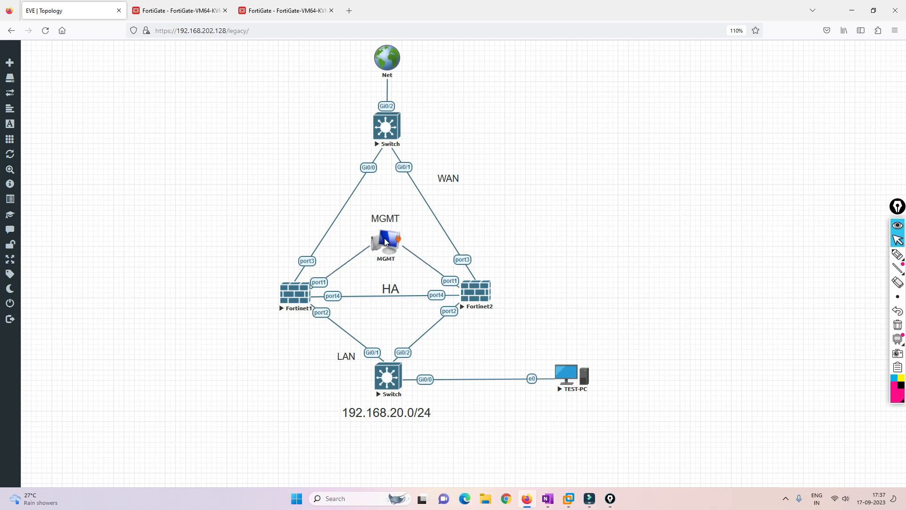
Number Fortinet1 and Fortinet2 on the topology and trace their port2 links to the LAN switch
left_click(899, 258)
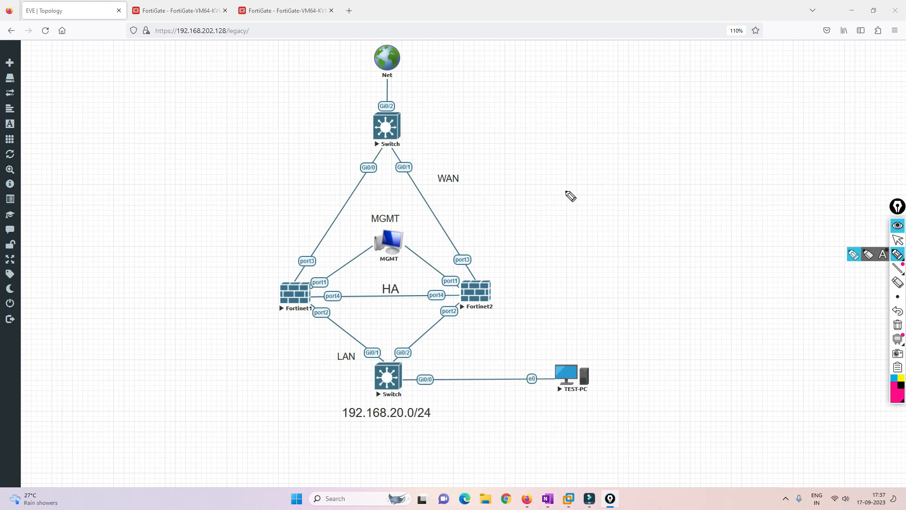
left_click(262, 273)
mouse_move(262, 274)
left_mouse_down()
mouse_move(264, 289)
mouse_move(258, 267)
left_mouse_up()
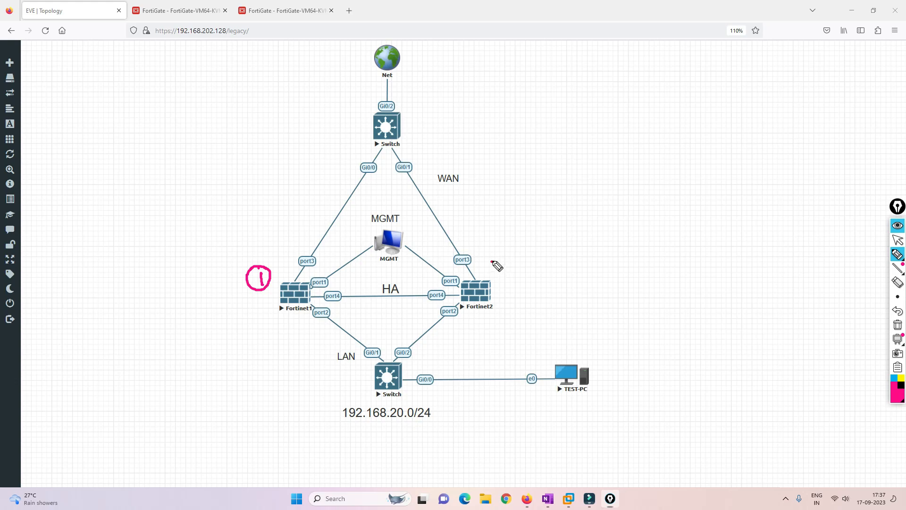
mouse_move(491, 258)
left_mouse_down()
mouse_move(512, 267)
mouse_move(516, 257)
left_mouse_up()
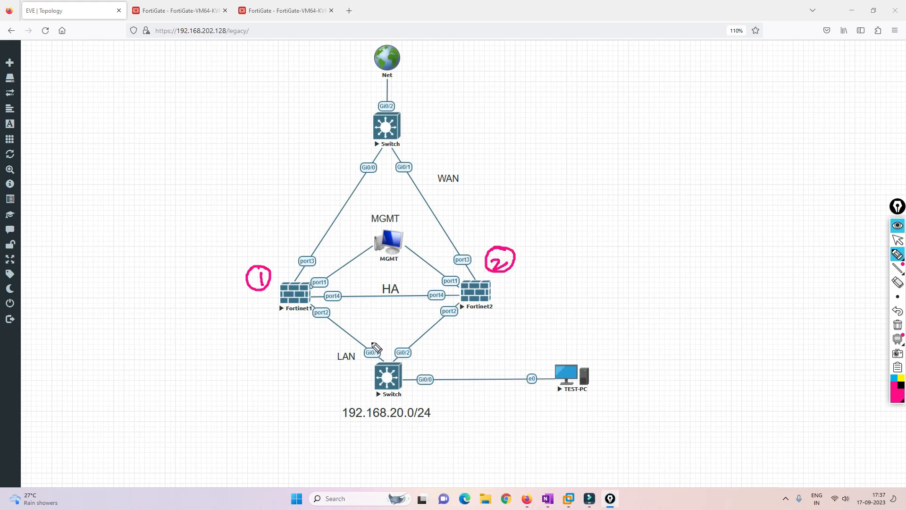
mouse_move(378, 329)
left_mouse_down()
mouse_move(382, 341)
mouse_move(395, 331)
left_mouse_up()
left_click_drag(397, 332, 407, 320)
mouse_move(355, 362)
left_mouse_down()
mouse_move(344, 365)
mouse_move(371, 359)
left_mouse_up()
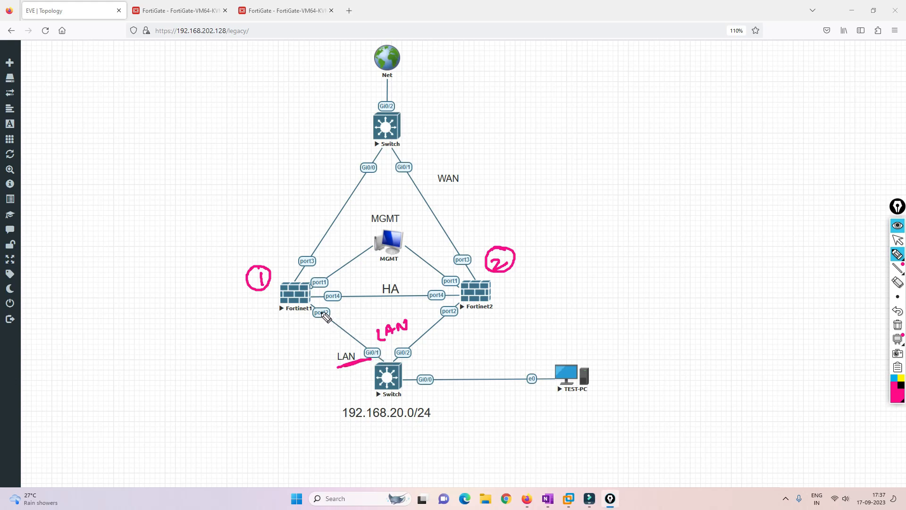
mouse_move(321, 312)
left_mouse_down()
mouse_move(378, 359)
mouse_move(410, 352)
mouse_move(449, 316)
left_mouse_up()
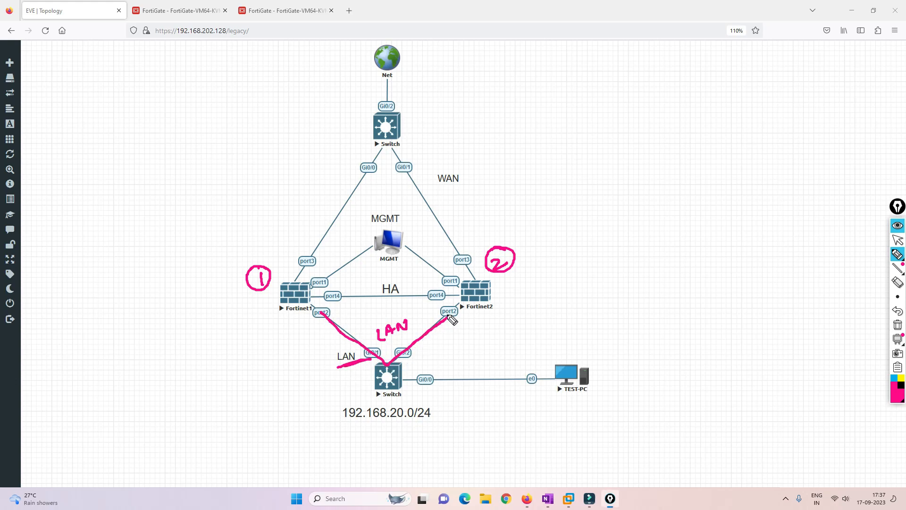
left_click(292, 278)
Trace both WAN links up to Net and both port1 management links to the circled MGMT PC
left_click_drag(298, 280, 380, 146)
left_click_drag(455, 243, 475, 275)
mouse_move(447, 225)
left_mouse_down()
mouse_move(390, 142)
mouse_move(390, 76)
left_mouse_up()
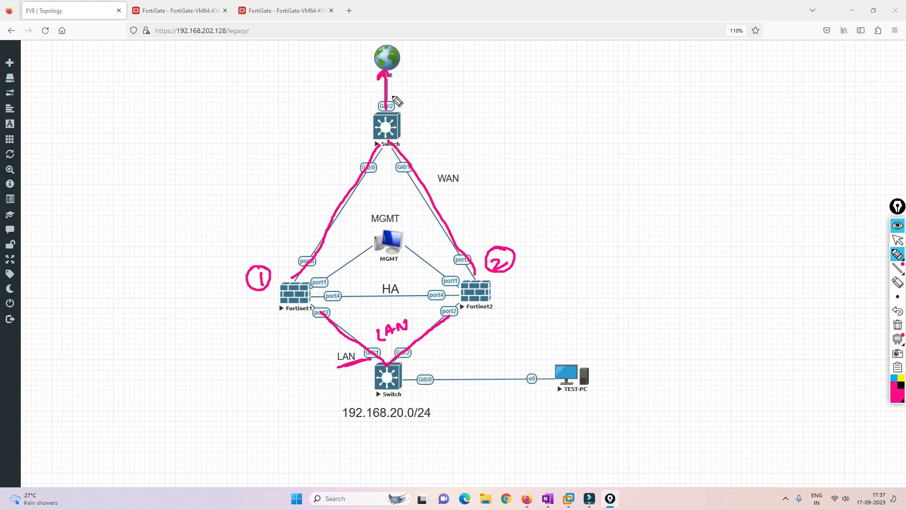
left_click_drag(320, 282, 375, 247)
left_click_drag(457, 282, 405, 244)
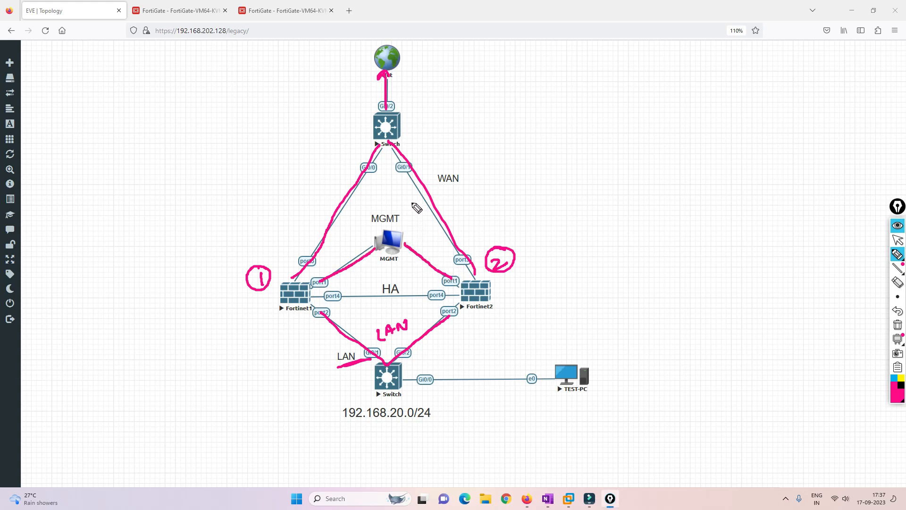
mouse_move(414, 203)
left_mouse_down()
mouse_move(358, 239)
mouse_move(416, 248)
mouse_move(413, 206)
mouse_move(493, 194)
left_mouse_up()
left_click_drag(494, 193, 484, 204)
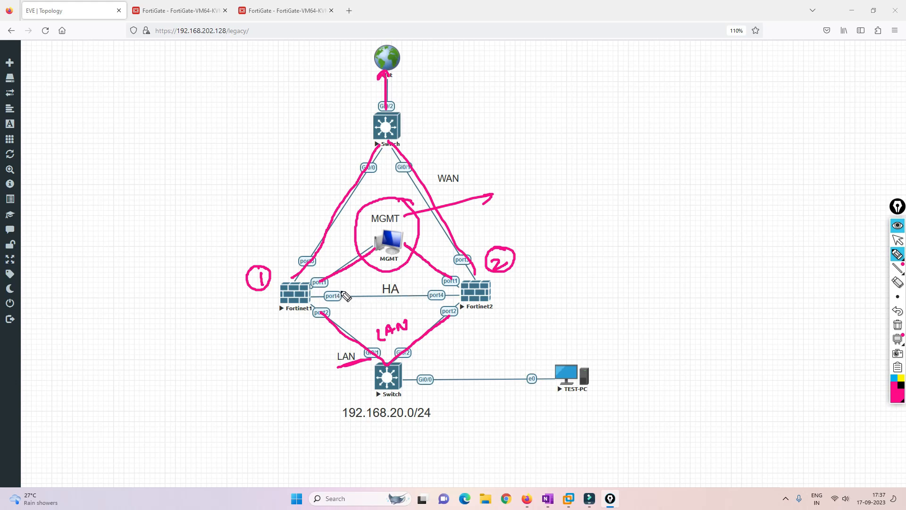
Circle both port4 HA ports and the HA link label, with an arrow pointing out
mouse_move(343, 292)
left_mouse_down()
mouse_move(328, 285)
mouse_move(325, 309)
mouse_move(346, 289)
left_mouse_up()
mouse_move(445, 289)
left_mouse_down()
mouse_move(426, 303)
mouse_move(451, 286)
left_mouse_up()
mouse_move(397, 305)
left_mouse_down()
mouse_move(379, 283)
mouse_move(407, 300)
left_mouse_up()
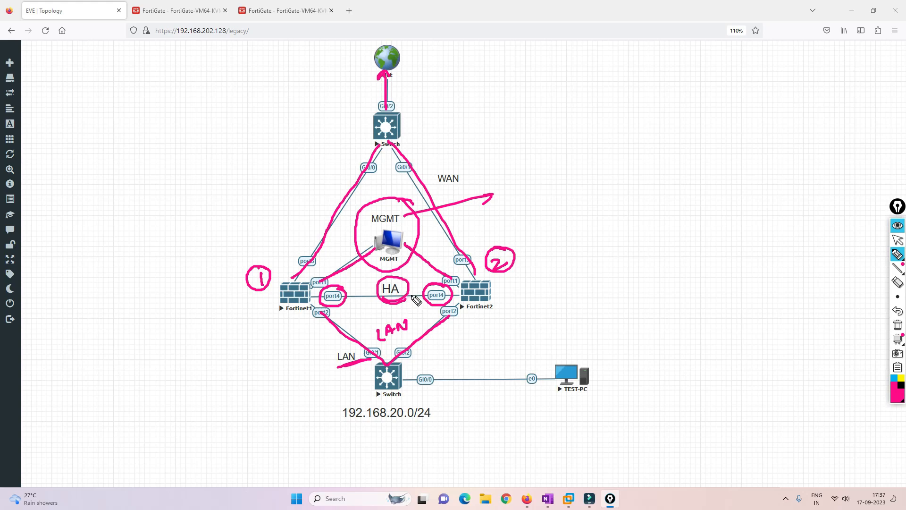
mouse_move(407, 282)
left_mouse_down()
mouse_move(525, 191)
mouse_move(546, 192)
mouse_move(584, 165)
left_mouse_up()
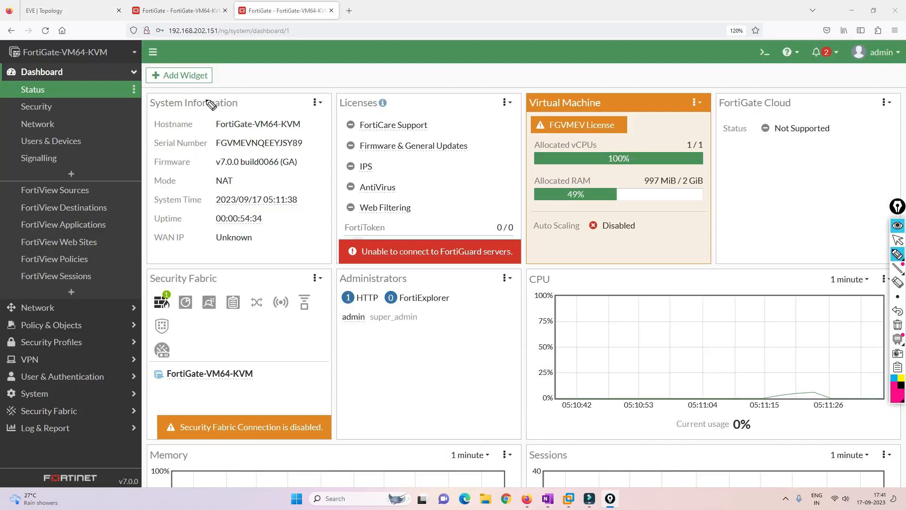
Open the .150 FortiGate's interface list and port2's edit page, comparing against the EVE topology
left_click(898, 240)
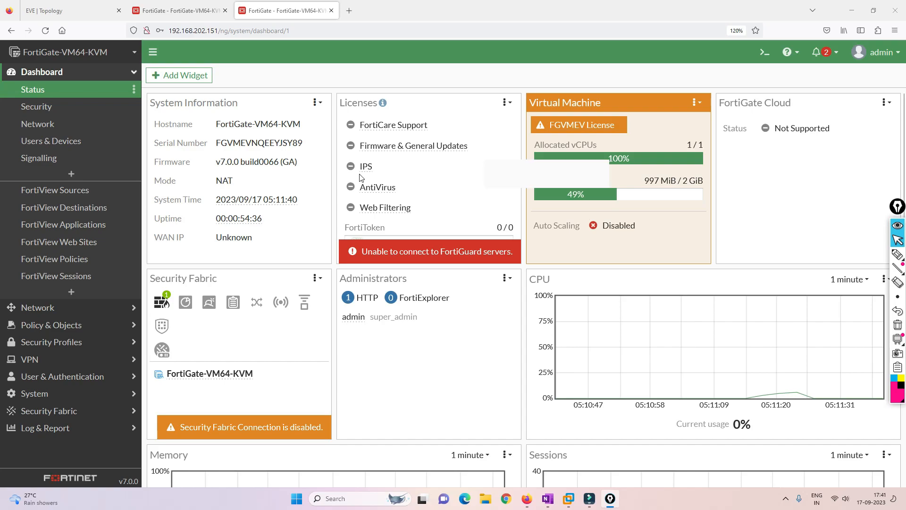
left_click(70, 11)
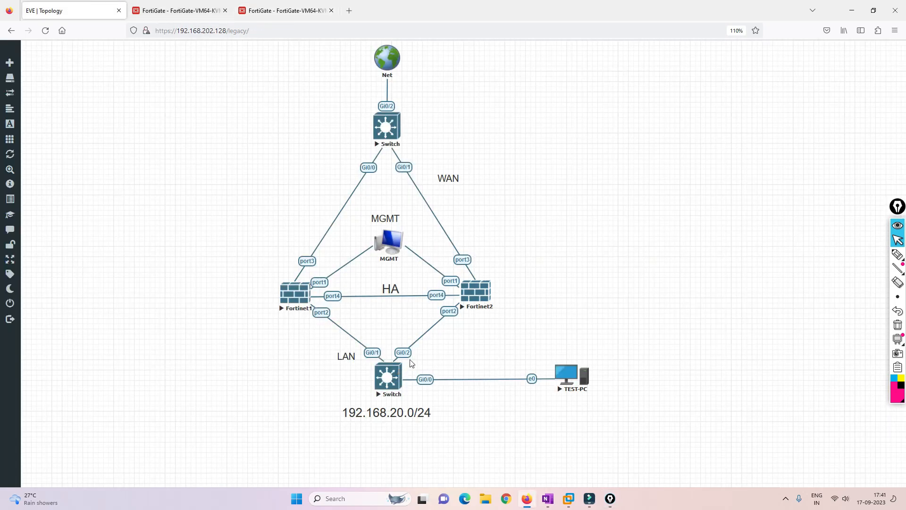
left_click(192, 11)
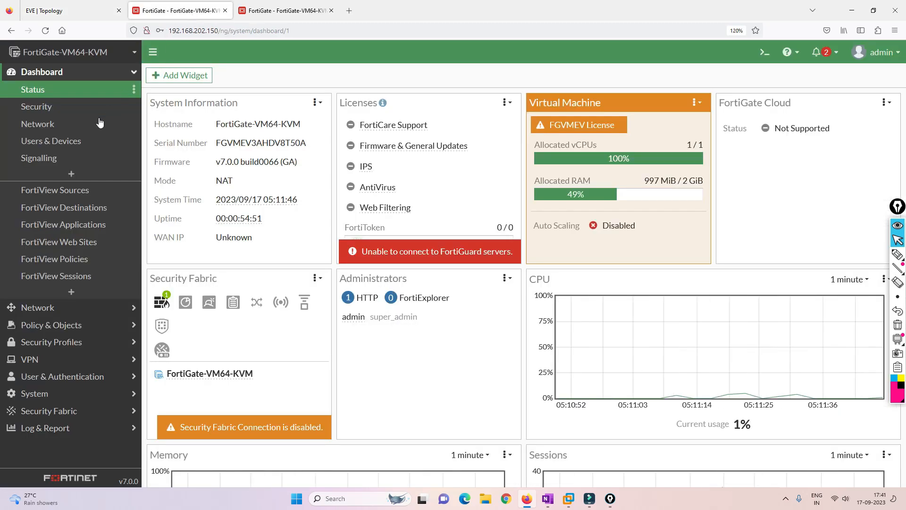
left_click(54, 308)
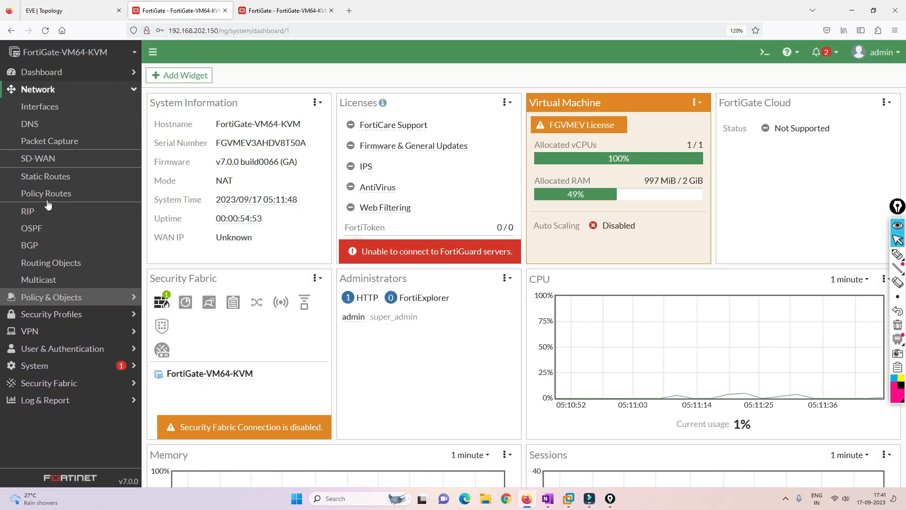
left_click(52, 107)
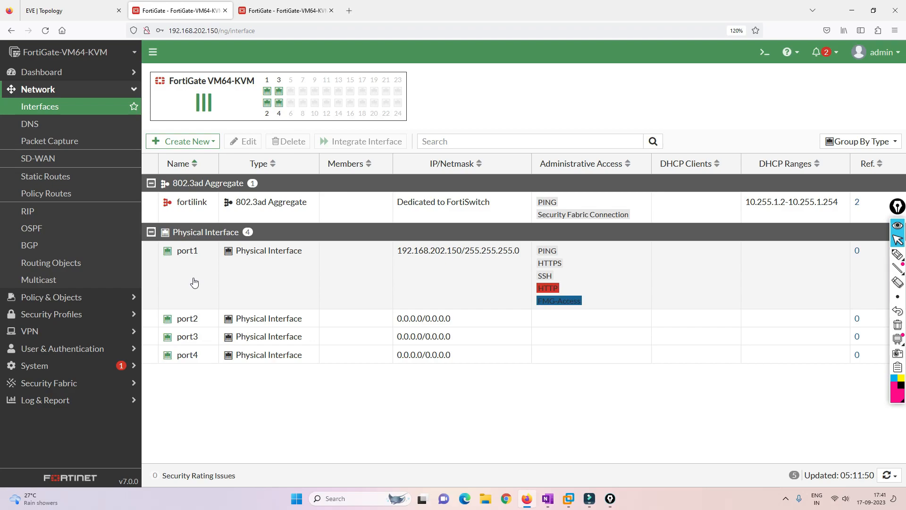
left_click(54, 7)
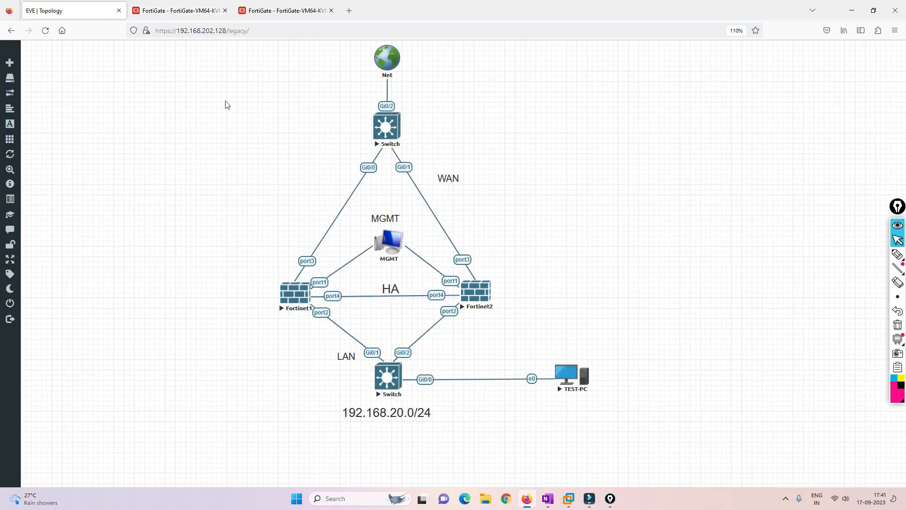
left_click(178, 11)
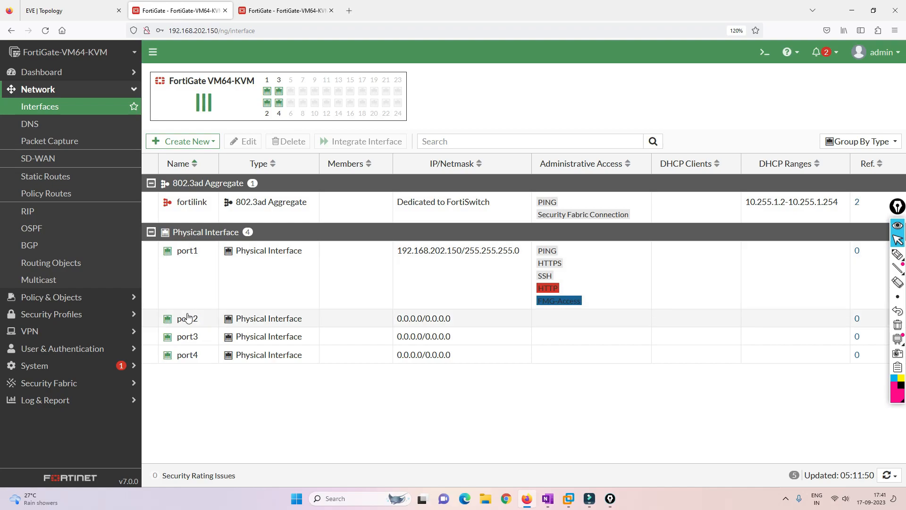
double_click(188, 319)
left_click(56, 10)
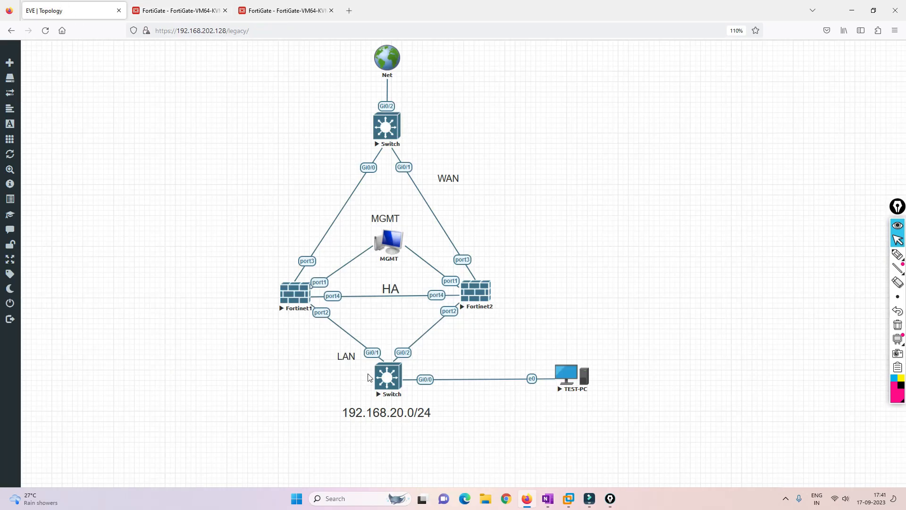
Replace port2's 0.0.0.0 address with 192.168.20.1/24 and save it
left_click(193, 14)
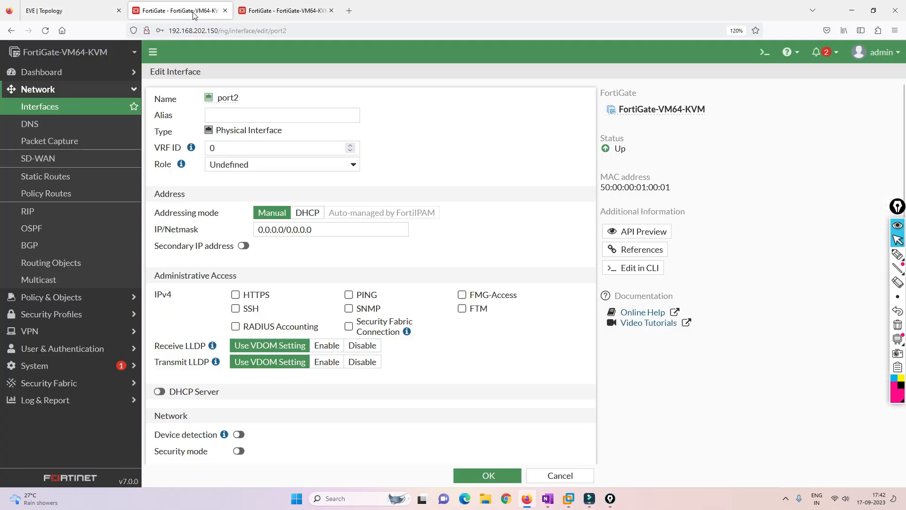
left_click_drag(373, 229, 224, 212)
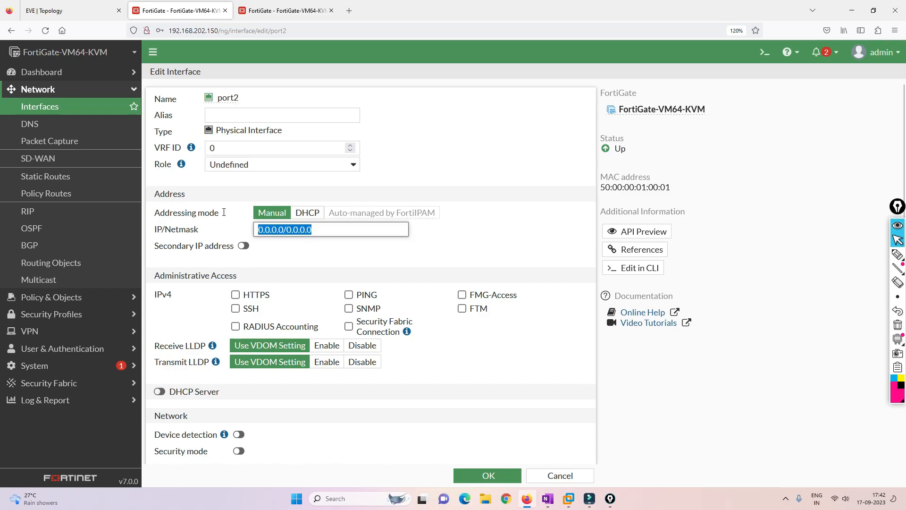
type("192.168.20.")
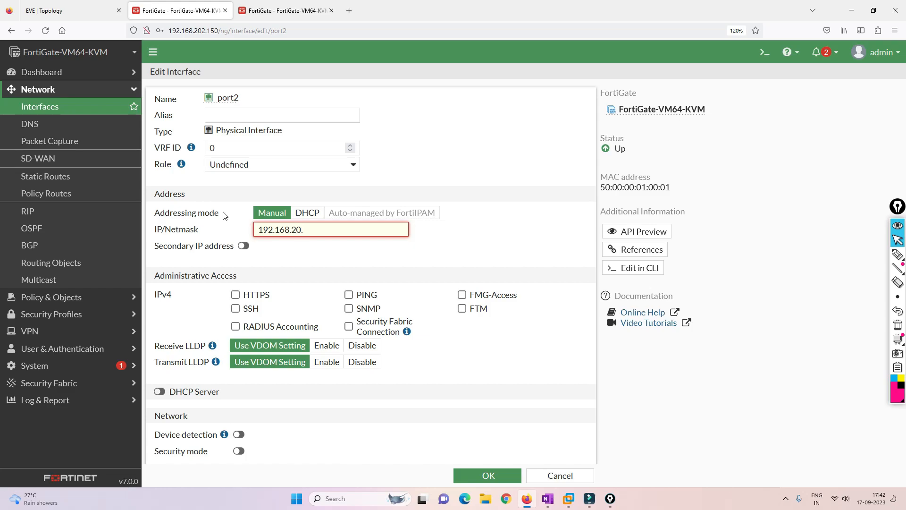
type("1/24")
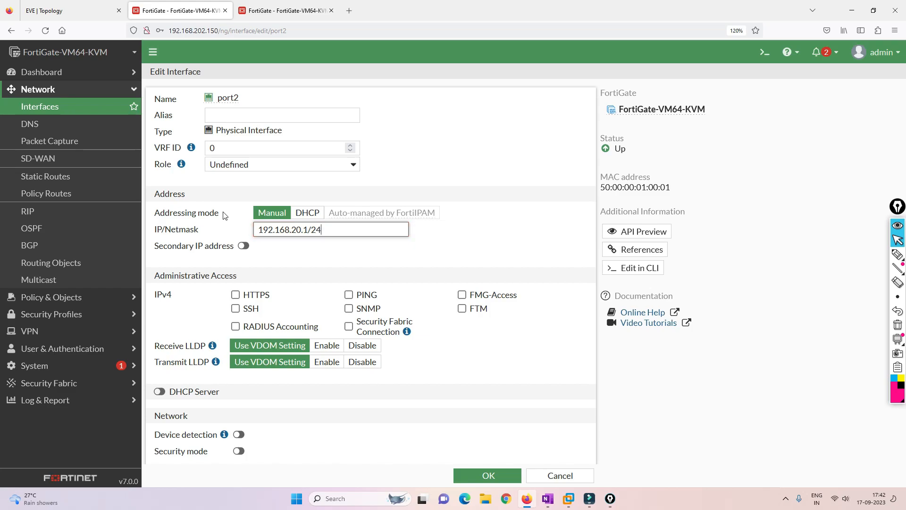
left_click(277, 252)
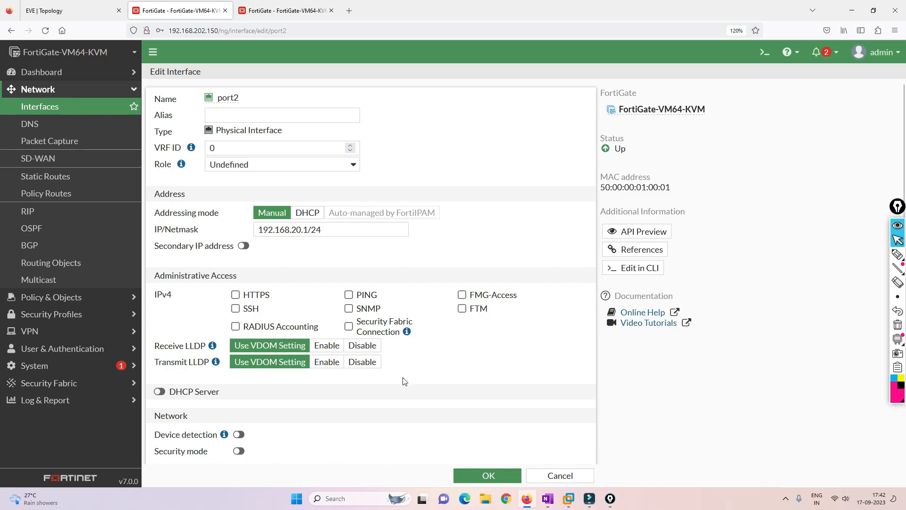
left_click(486, 476)
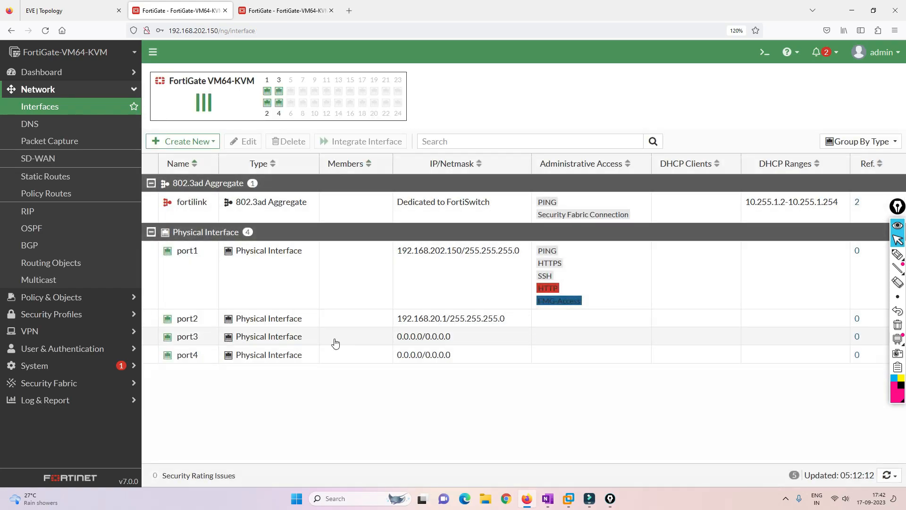
Set port3 to DHCP addressing and save, then move to the .151 unit
double_click(190, 337)
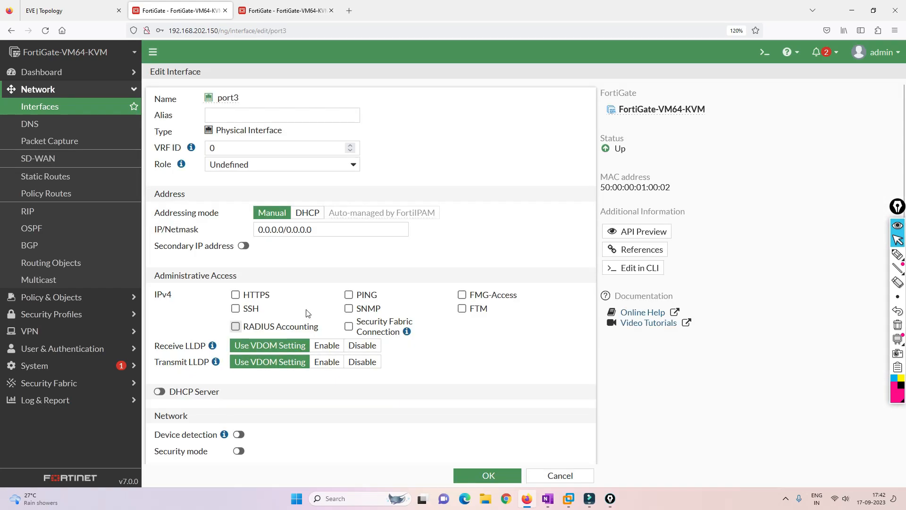
left_click(307, 213)
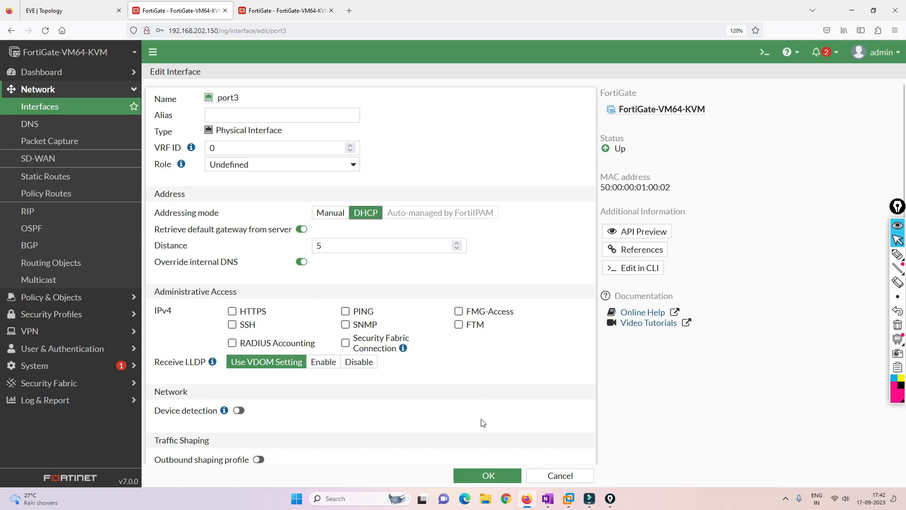
left_click(491, 475)
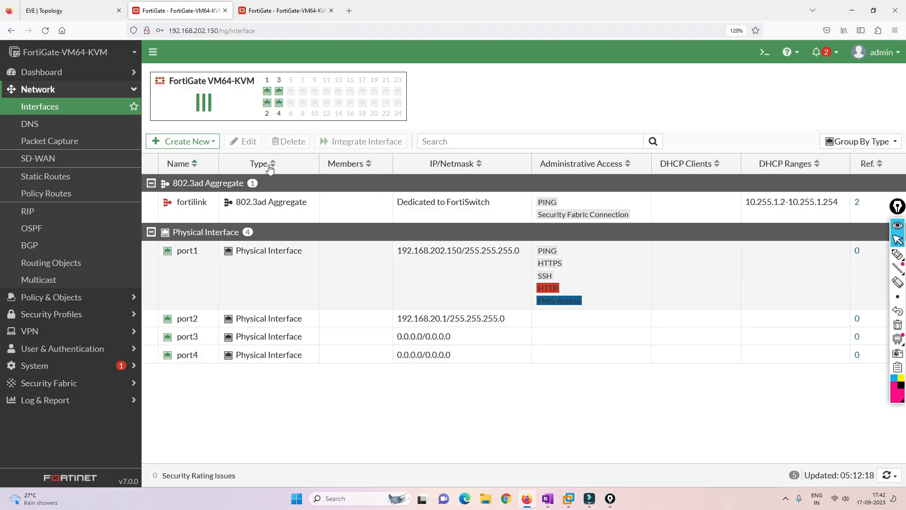
left_click(285, 11)
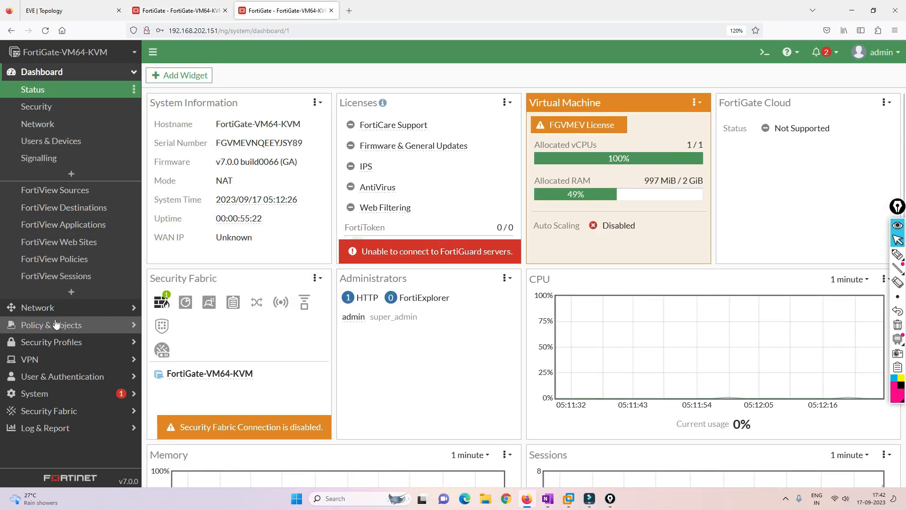
On the .151 unit, give port2 the address 192.168.20.2/24 and save it
left_click(43, 307)
left_click(45, 108)
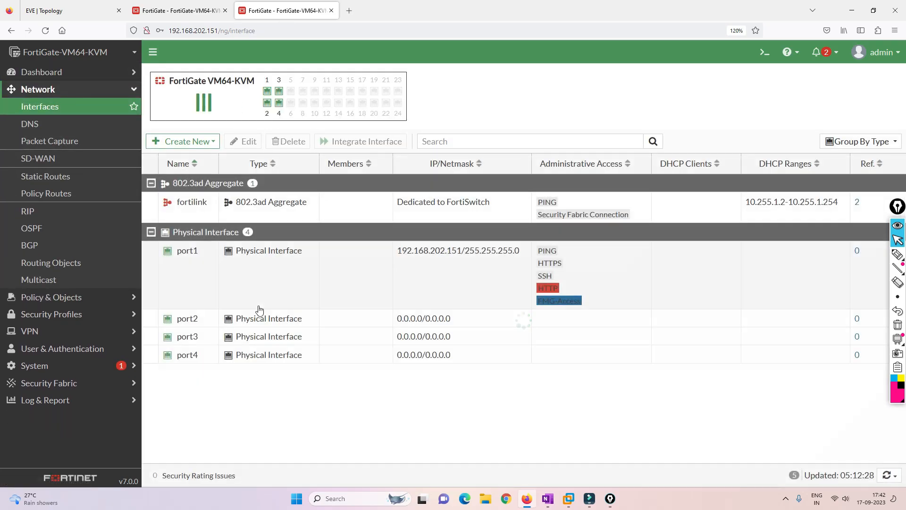
double_click(186, 317)
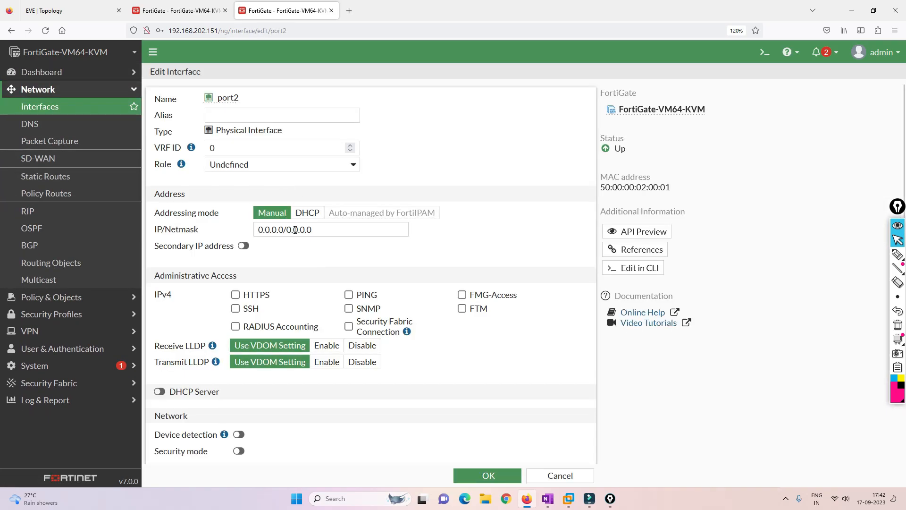
left_click_drag(321, 229, 214, 230)
type("192")
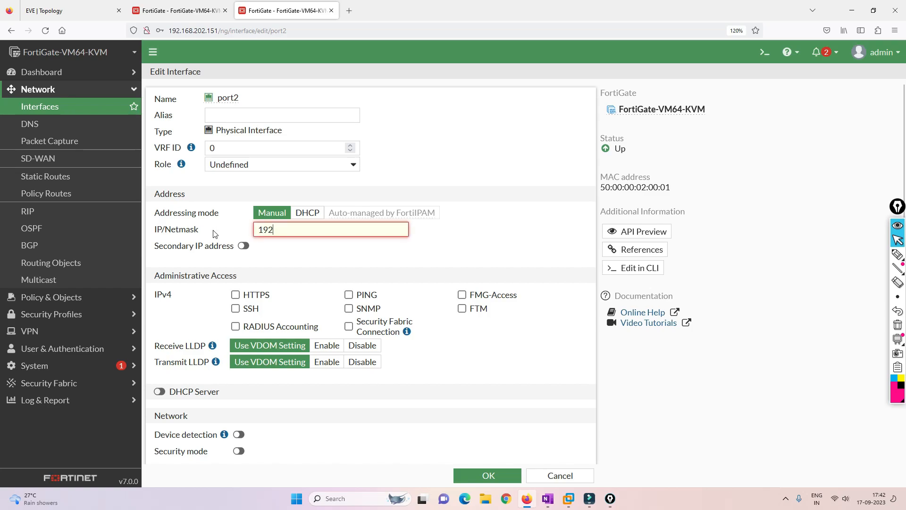
type(".168.20.2/24")
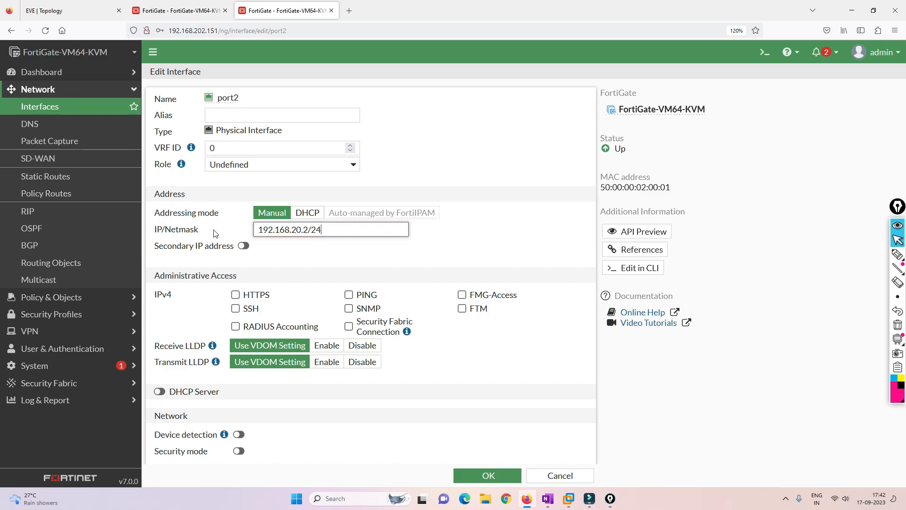
left_click(278, 264)
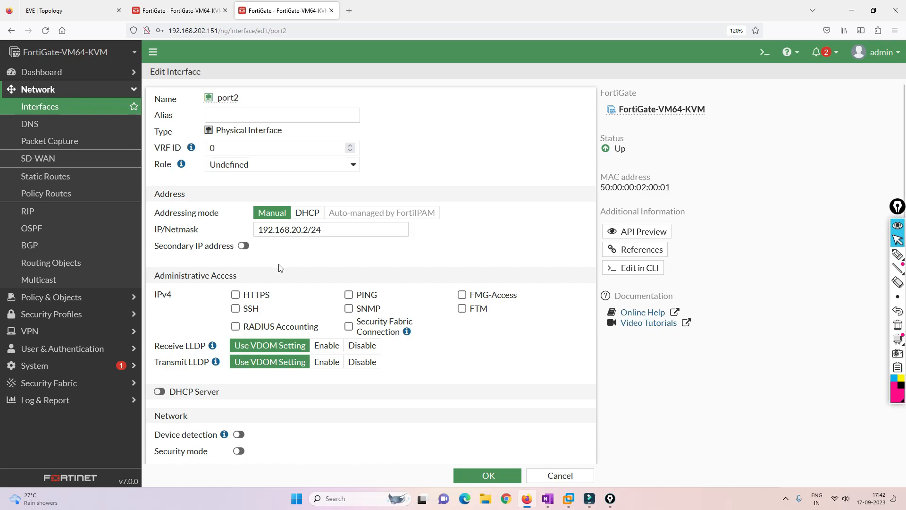
left_click(468, 471)
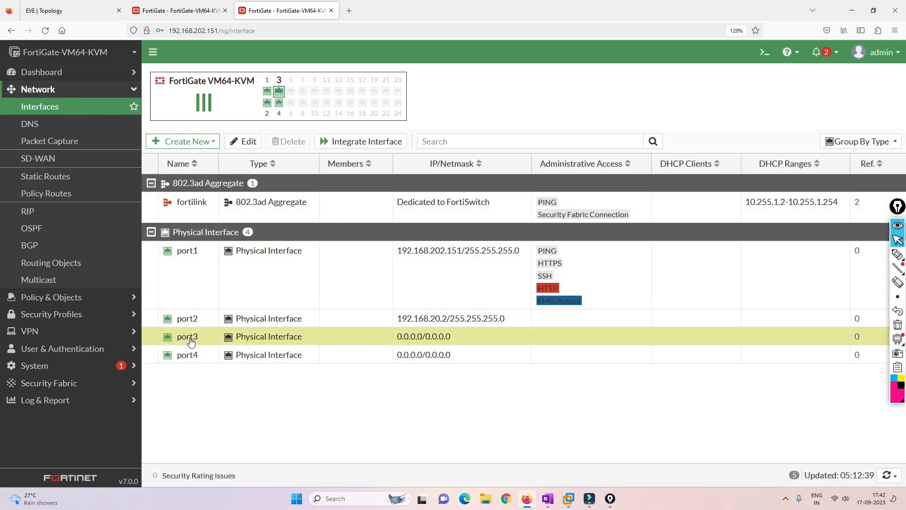
Set the .151 unit's port3 to DHCP addressing and return to the .150 unit
double_click(191, 340)
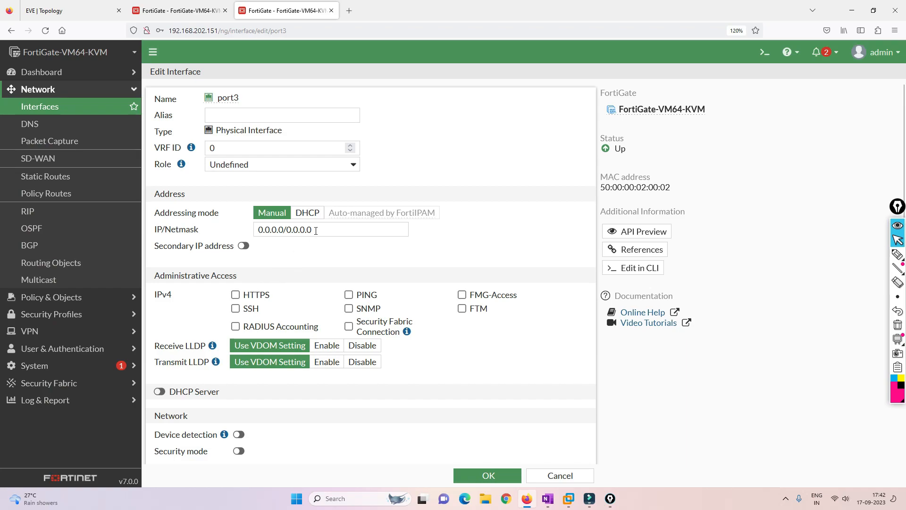
left_click(307, 212)
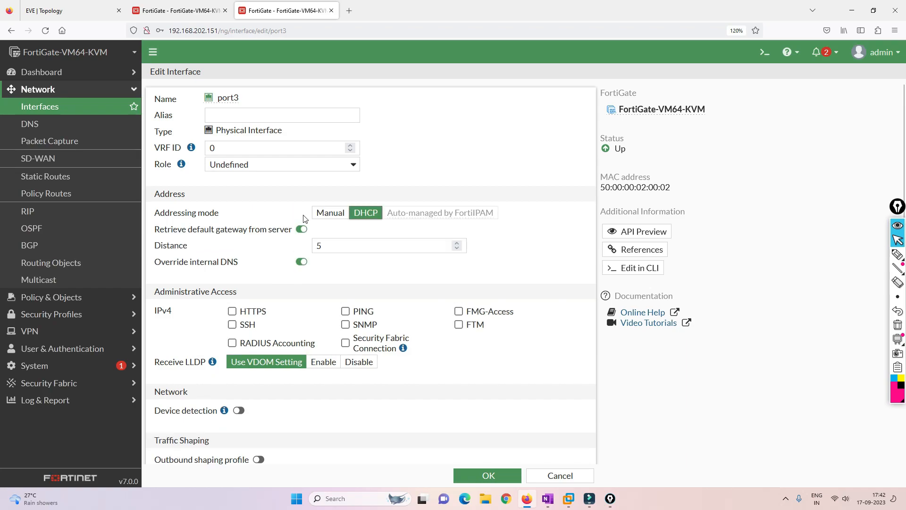
left_click(488, 475)
key("ctrl+shift+Tab")
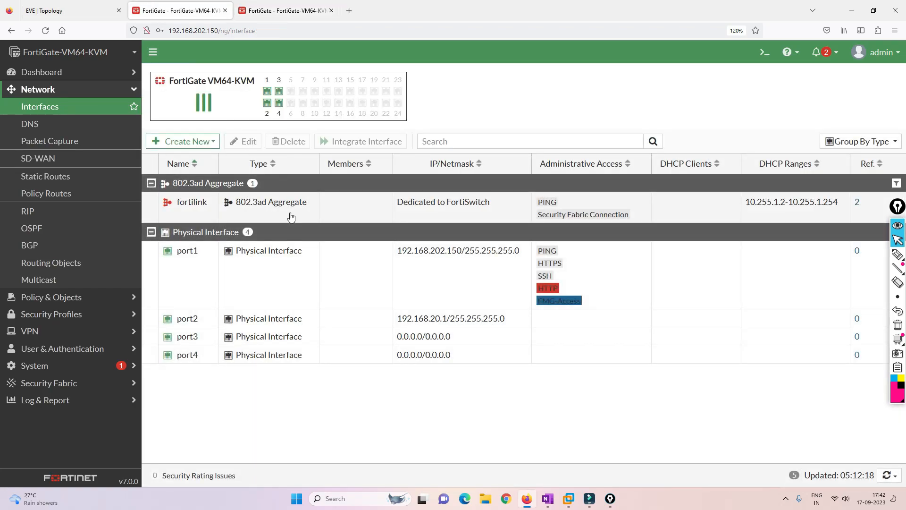
Check port3's DHCP lease and confirm the default route through port3 with get router info routing-table all
double_click(196, 336)
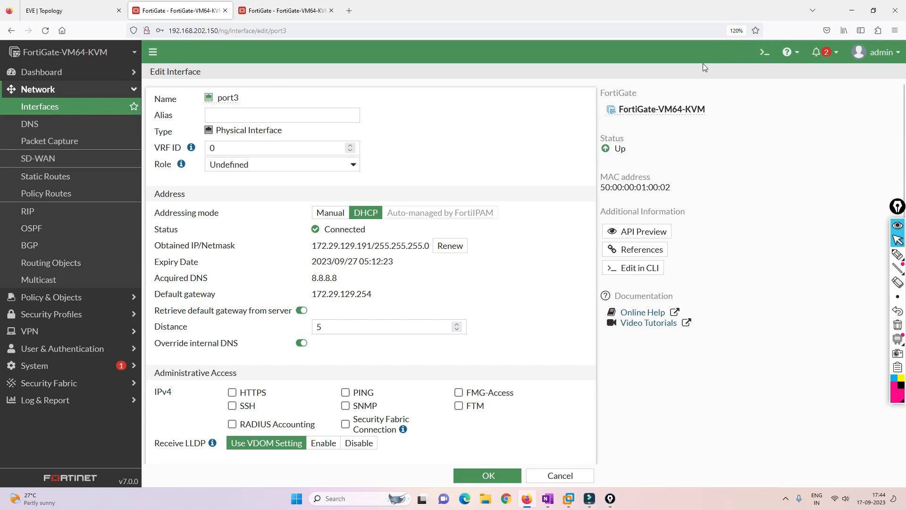
left_click(765, 51)
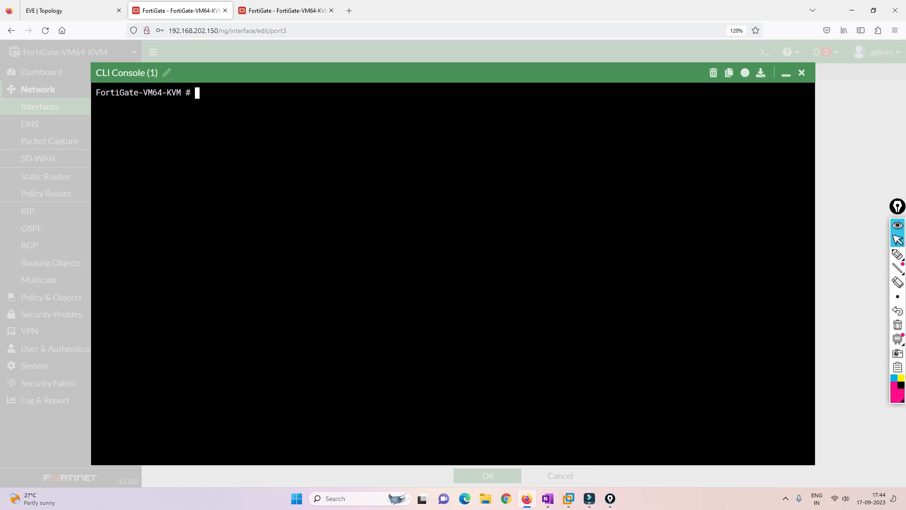
type("get router info routing-table ")
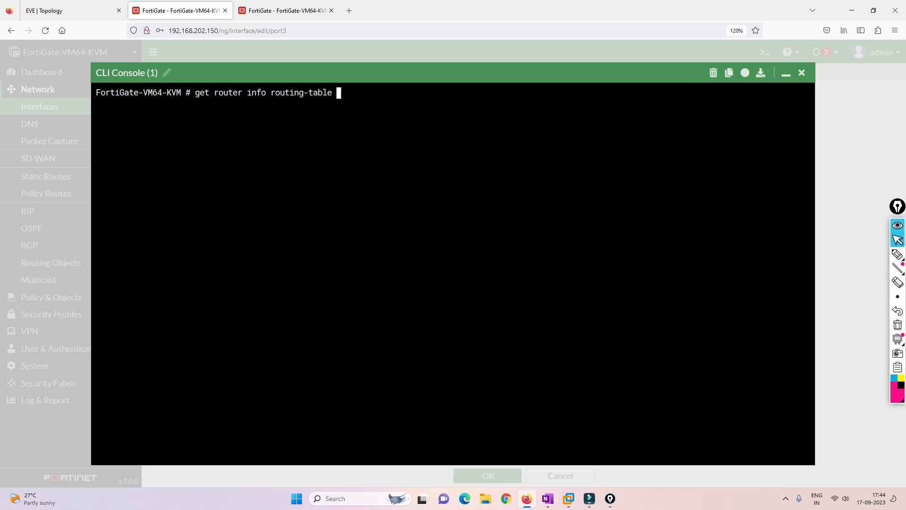
type("all")
key("Return")
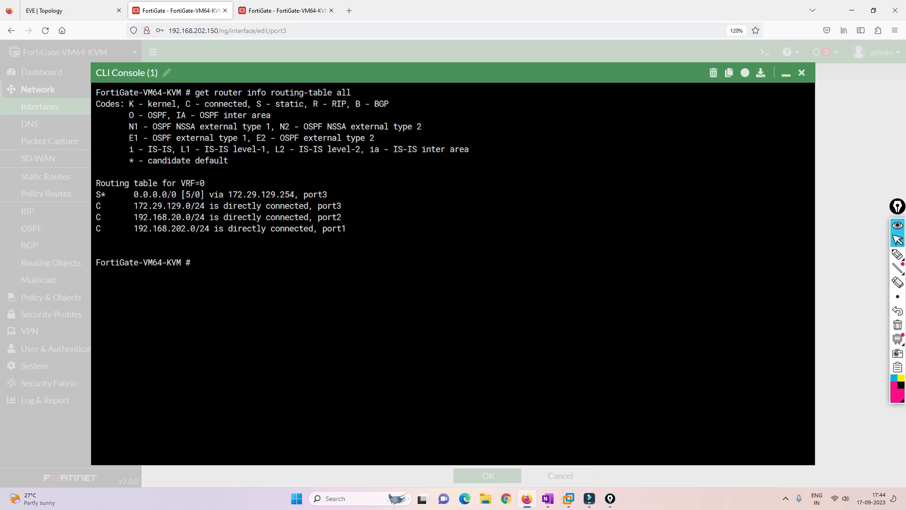
left_click_drag(133, 194, 331, 194)
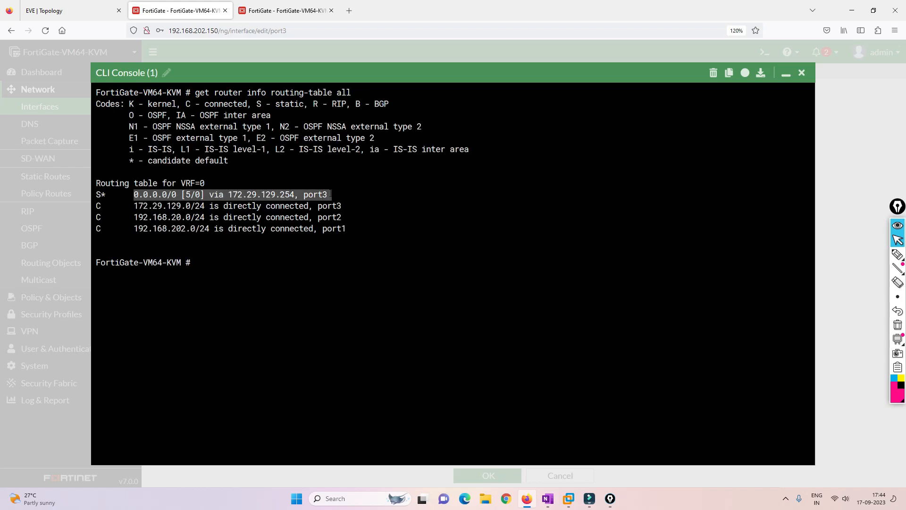
left_click(331, 194)
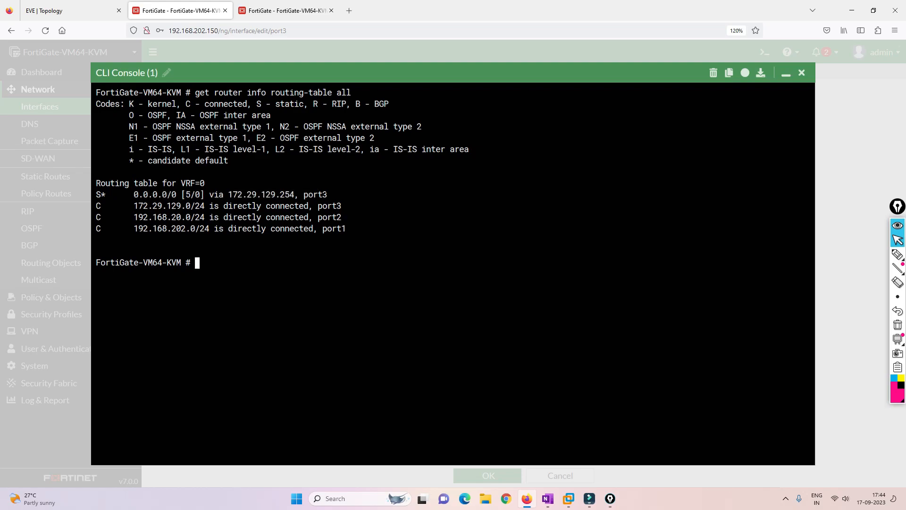
Ping 8.8.8.8 from the CLI console and stop it to see the statistics
type("execute")
type(" pig")
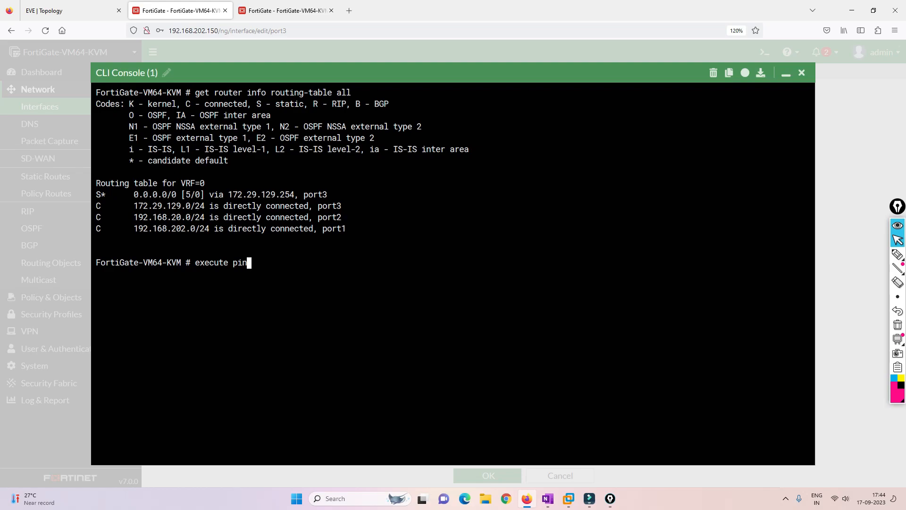
type("g 8.8.8.8")
key("Return")
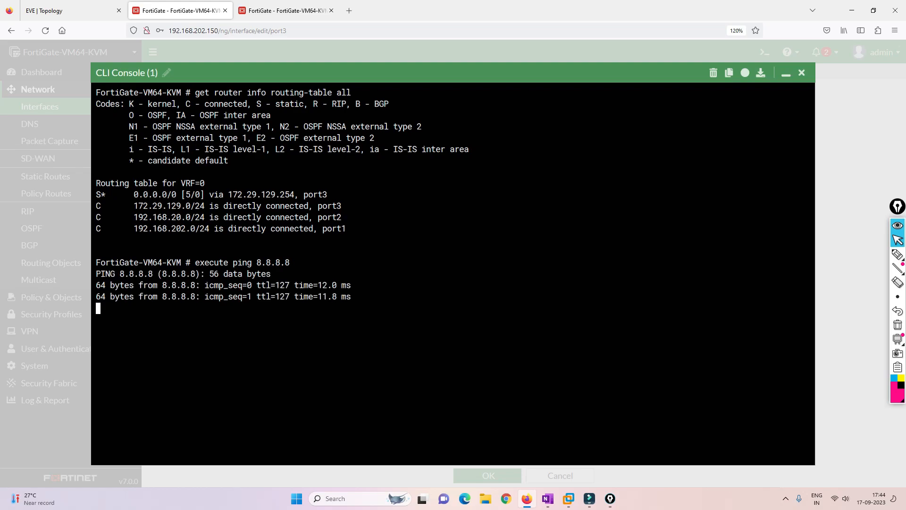
key("ctrl+c")
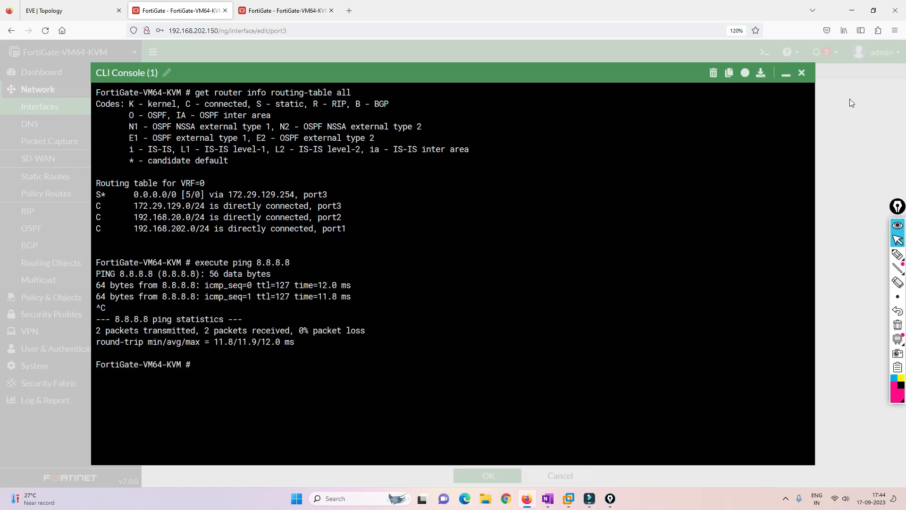
left_click(802, 72)
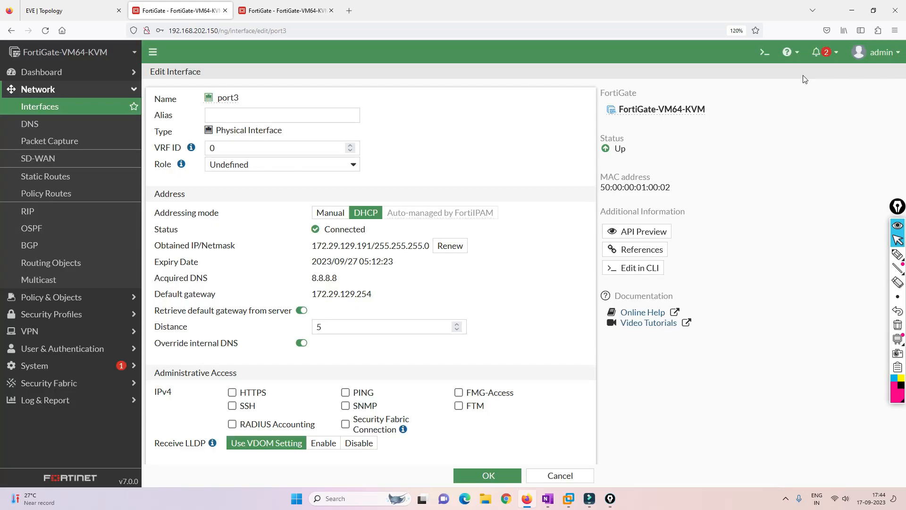
Start a new firewall policy named Internet-Traffic with port2 as the incoming interface
left_click(55, 297)
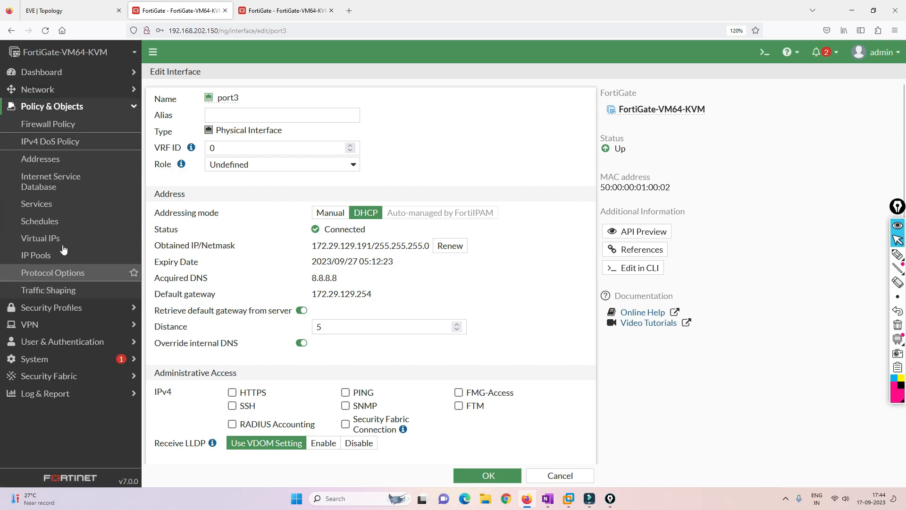
left_click(54, 127)
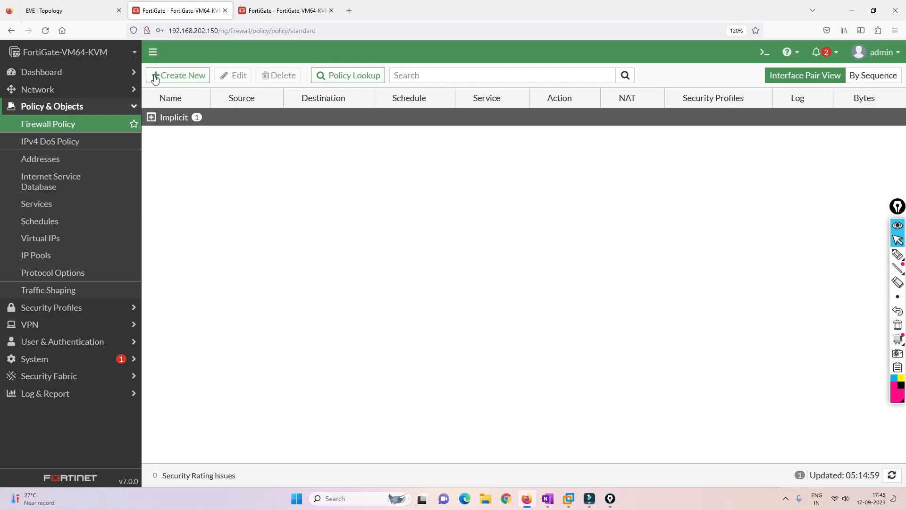
left_click(183, 74)
left_click(266, 107)
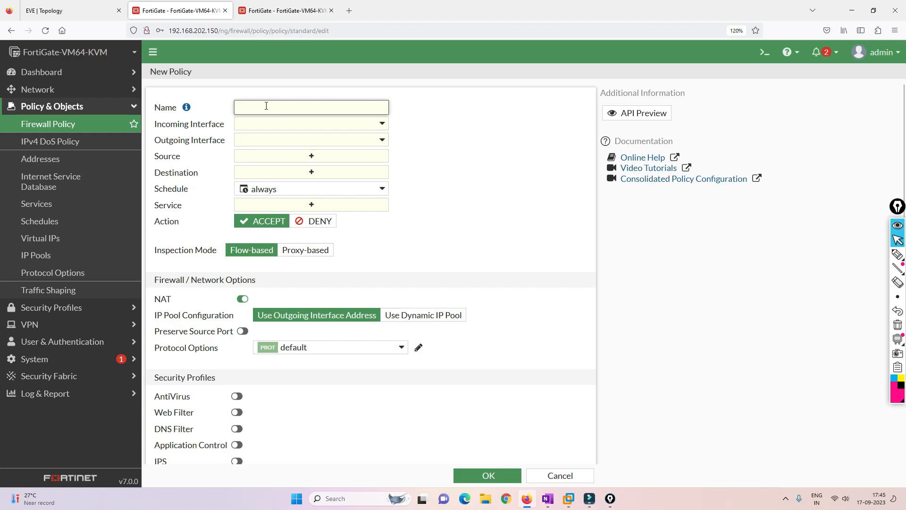
type("Internet-Traffic")
left_click(378, 125)
left_click(272, 171)
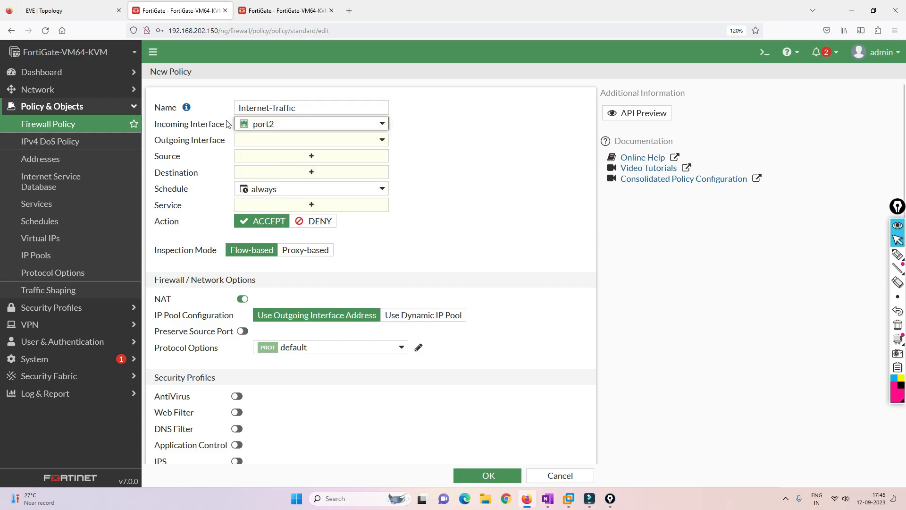
Set port3 as the policy's outgoing interface, checking the topology
left_click(109, 11)
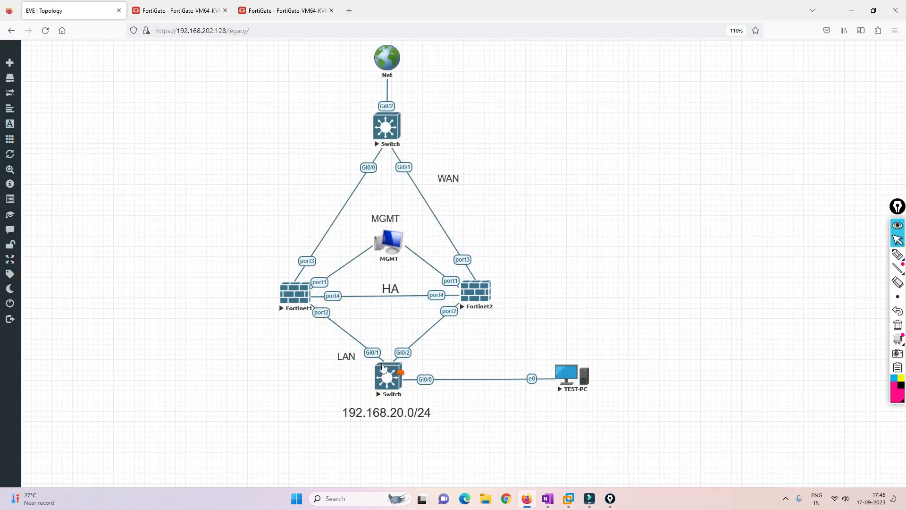
left_click(198, 10)
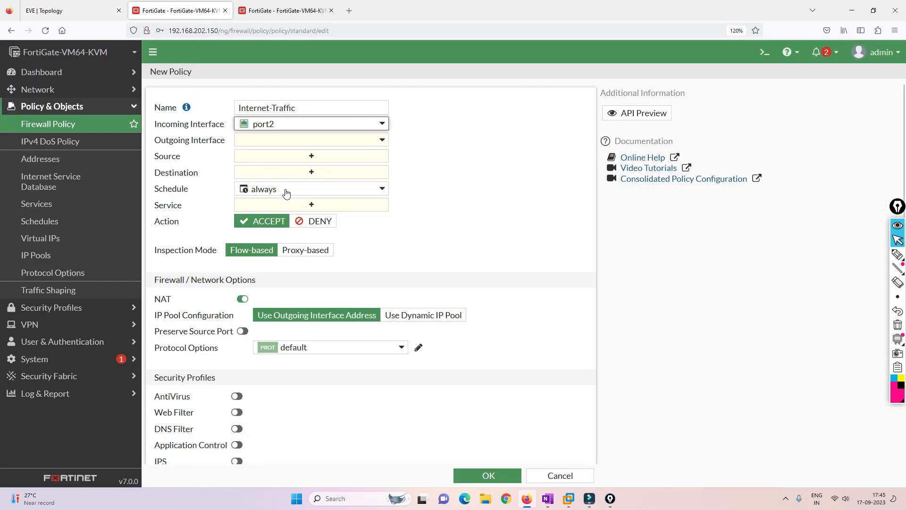
left_click(316, 140)
left_click(268, 201)
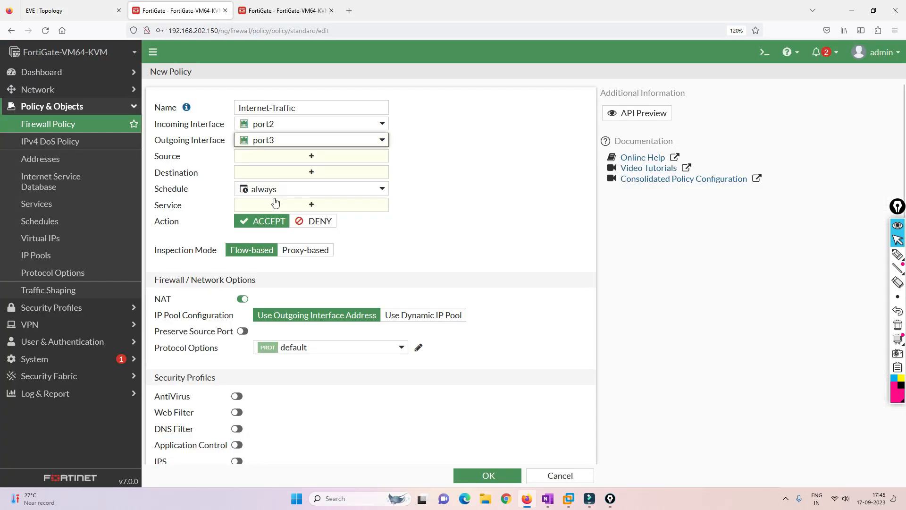
left_click(93, 5)
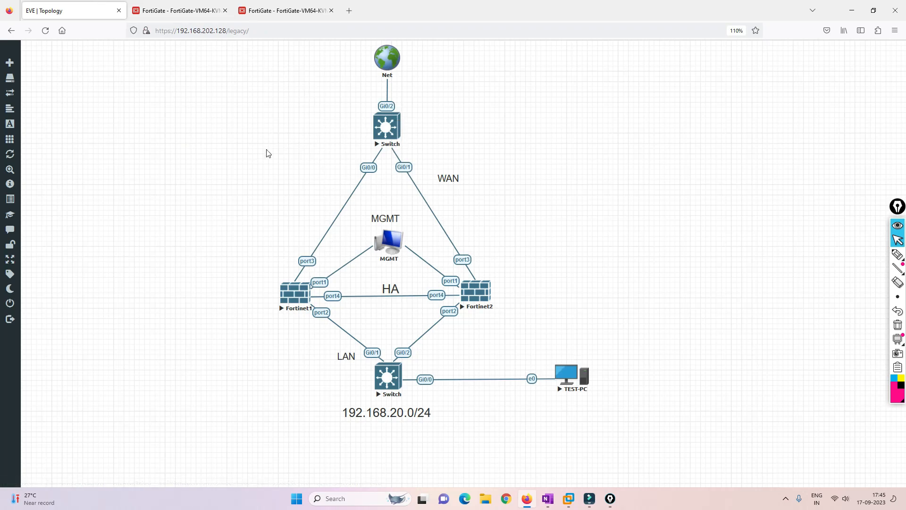
left_click(153, 6)
Set the policy's source and destination to all and its service to ALL
left_click(312, 156)
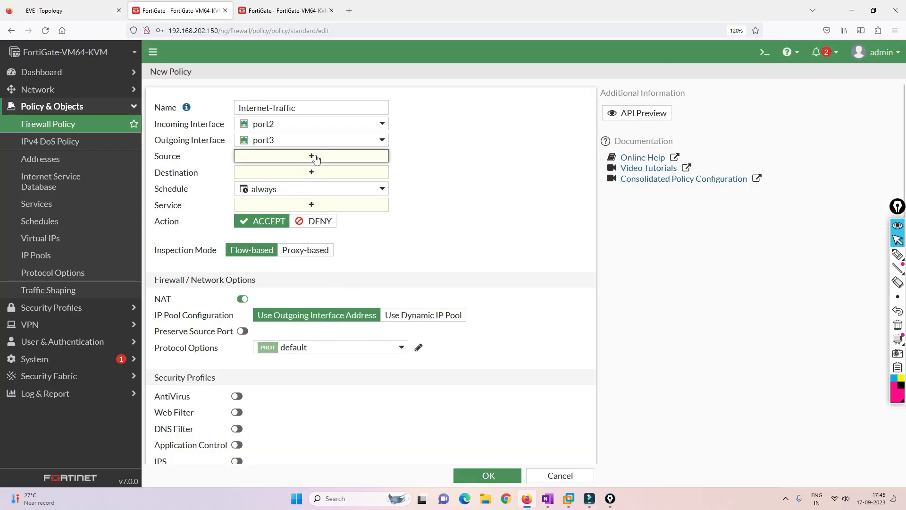
left_click(450, 163)
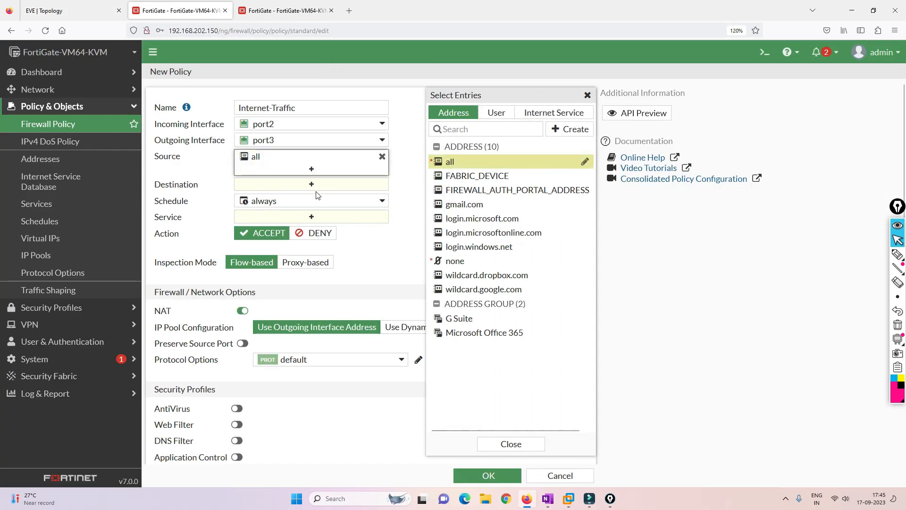
left_click(314, 184)
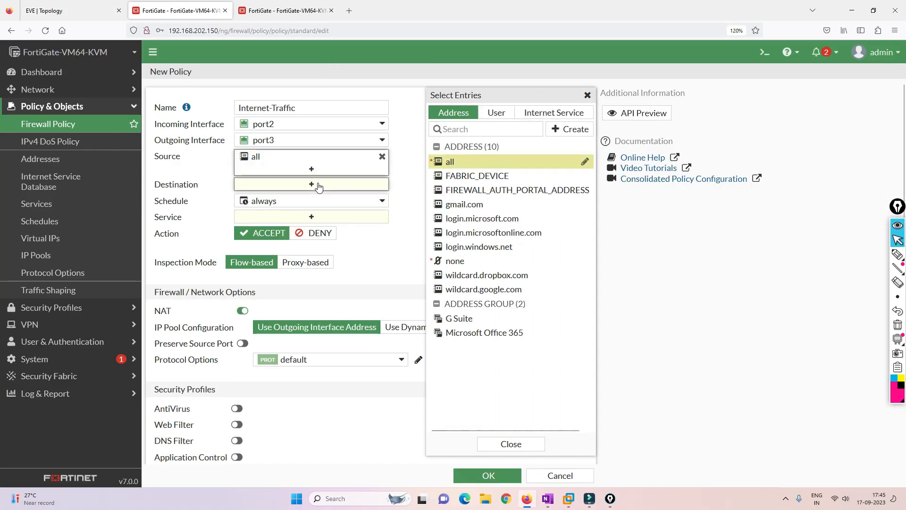
left_click(449, 162)
left_click(293, 229)
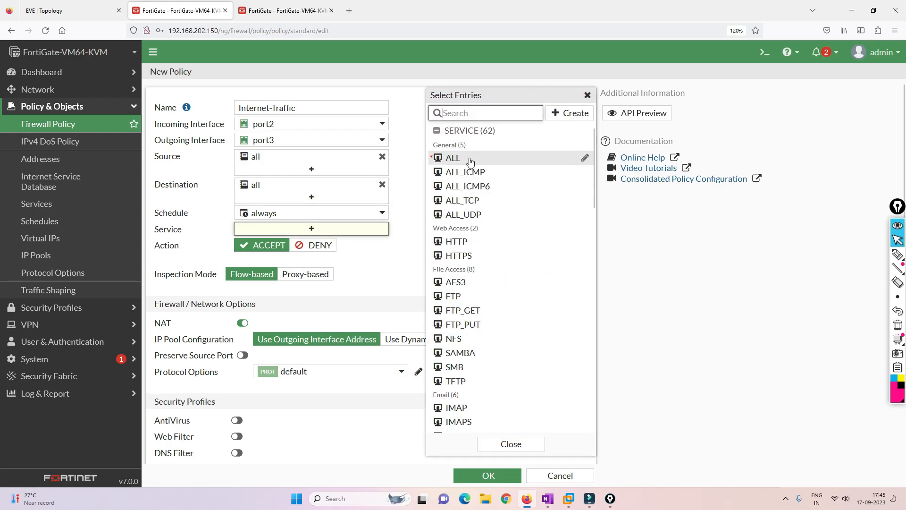
left_click(461, 160)
left_click(364, 298)
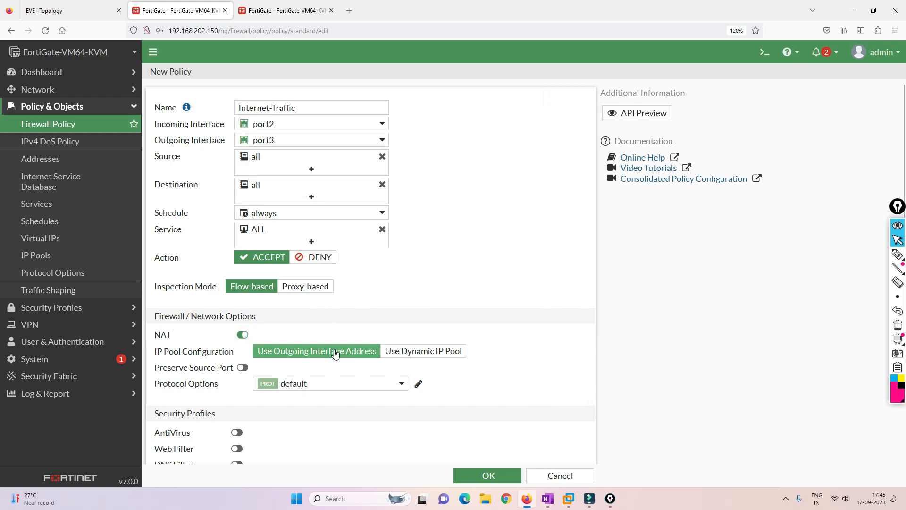
Log all sessions for the policy and save it
scroll(478, 302, "down", 5)
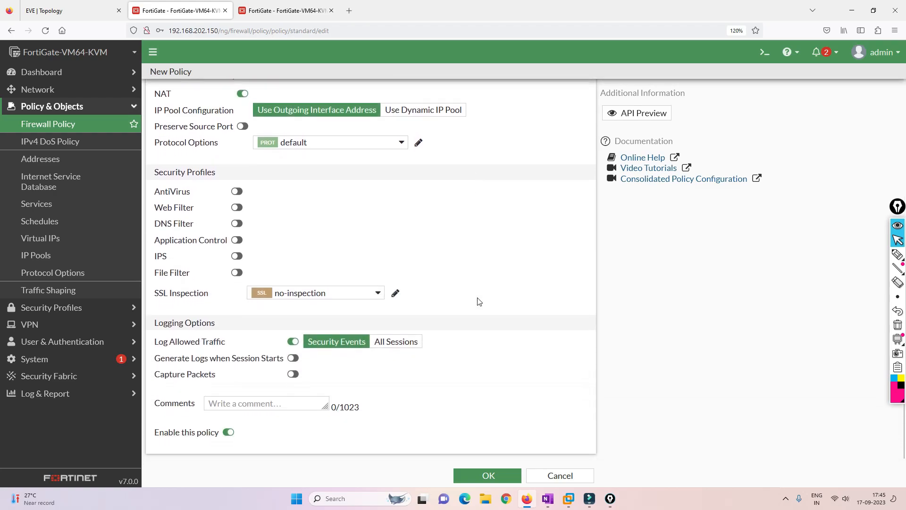
left_click(396, 341)
left_click(478, 476)
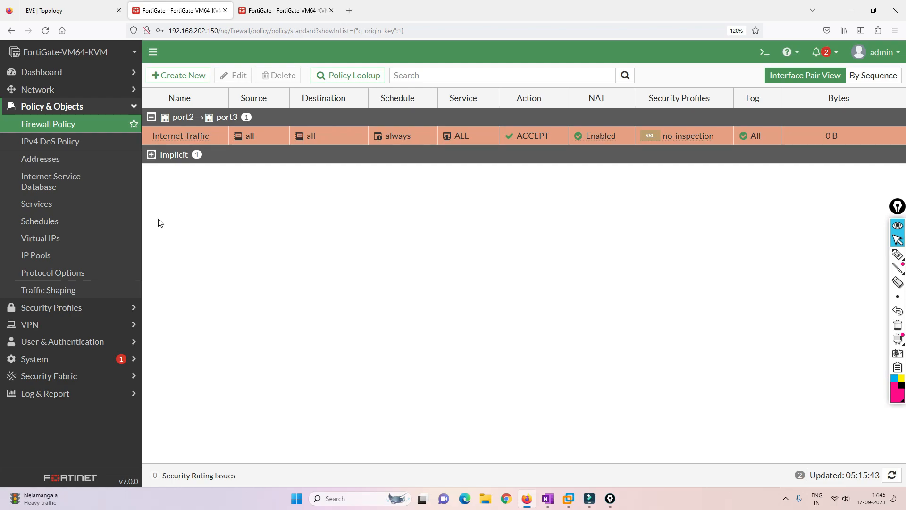
Open System > HA on both the .150 and .151 units, then list the .150 unit's HA modes
left_click(81, 10)
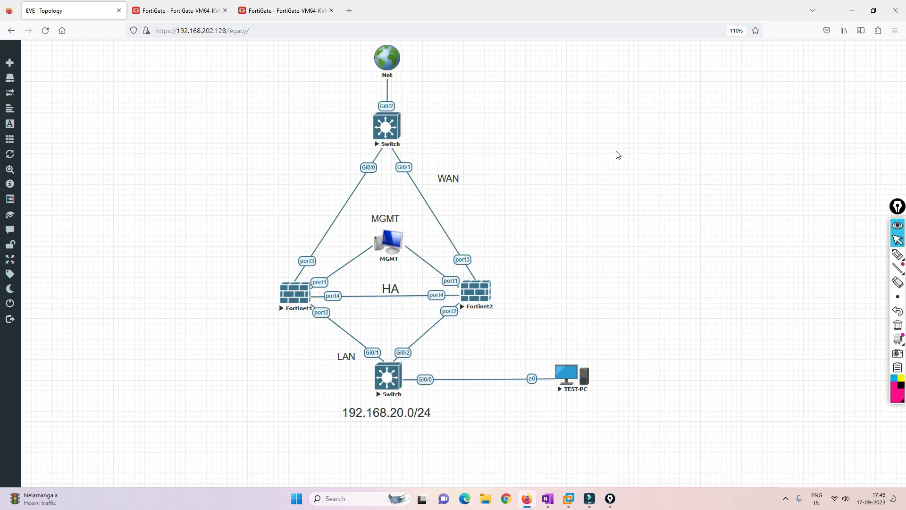
mouse_move(893, 254)
left_click(177, 11)
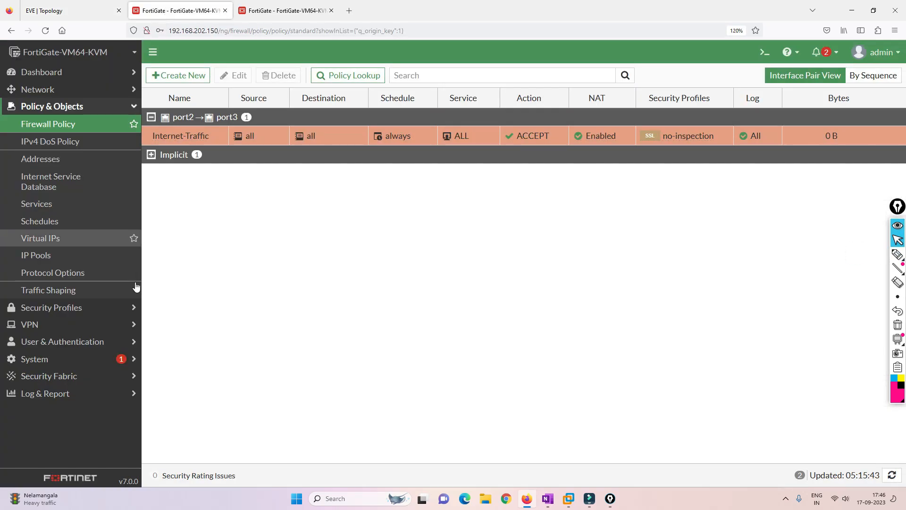
left_click(47, 359)
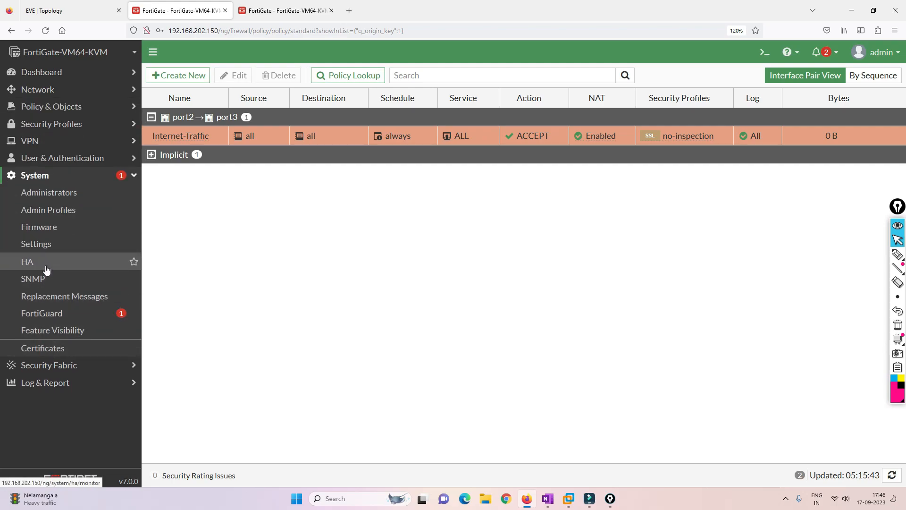
left_click(46, 264)
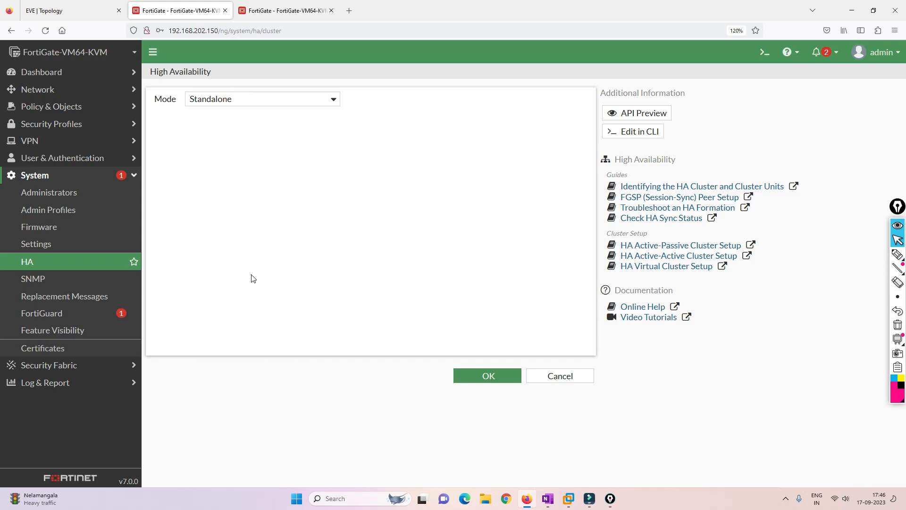
left_click(287, 16)
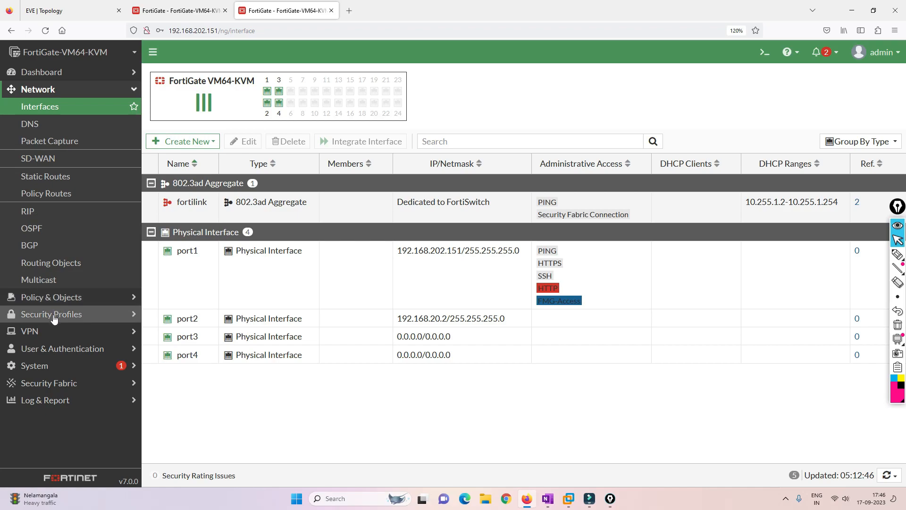
left_click(29, 366)
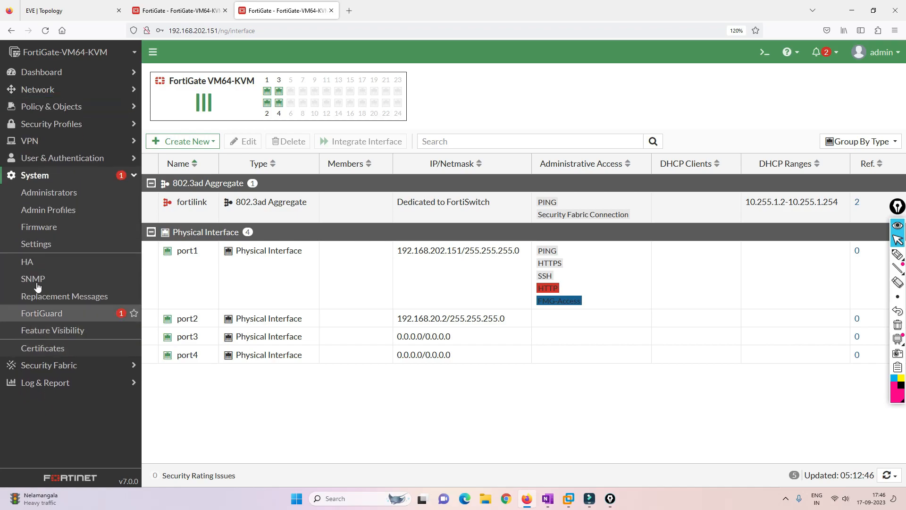
left_click(36, 262)
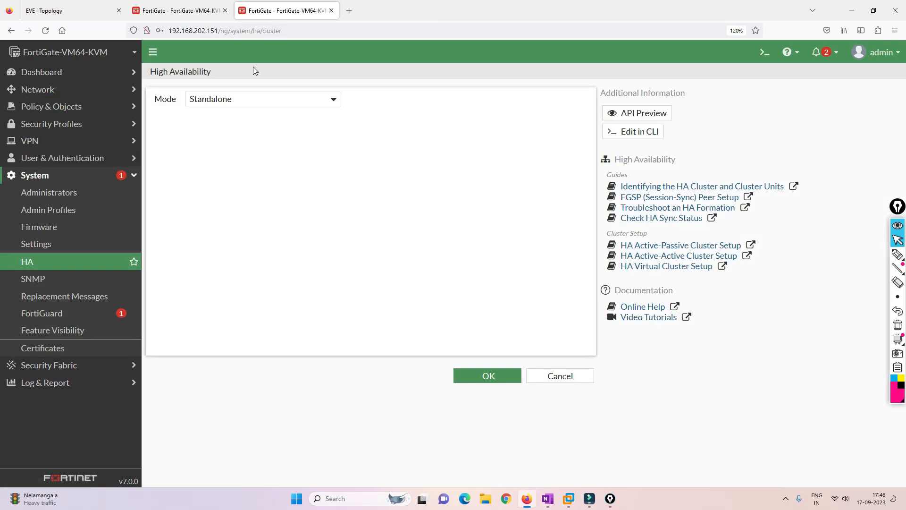
left_click(192, 14)
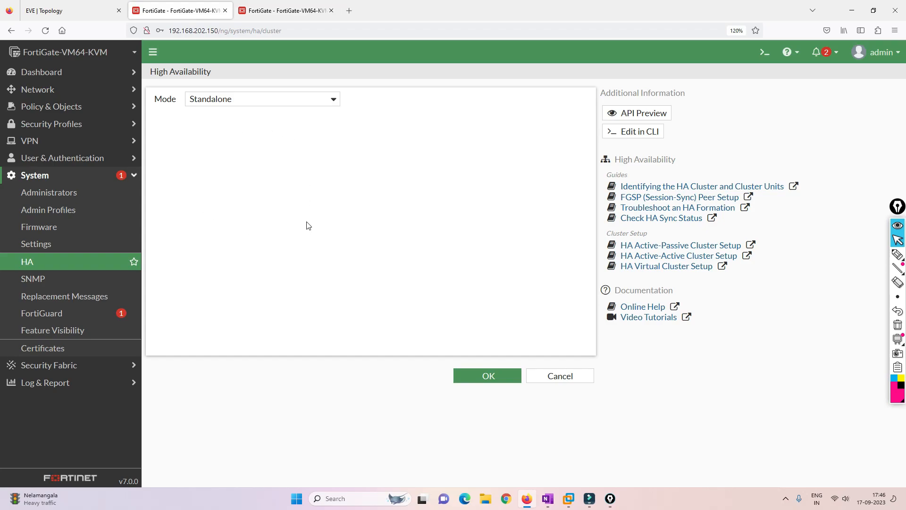
left_click(334, 101)
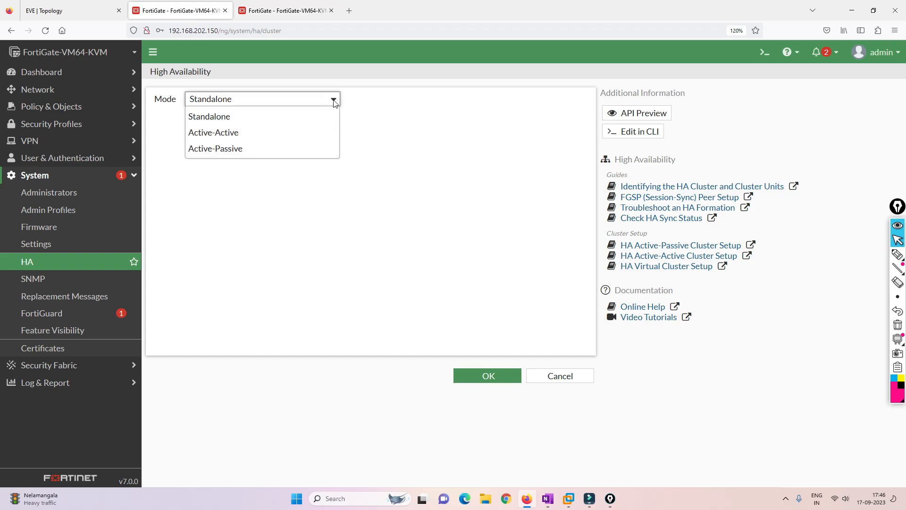
Set Active-Passive mode, device priority 150 and group name LAB
left_click(218, 150)
mouse_move(221, 115)
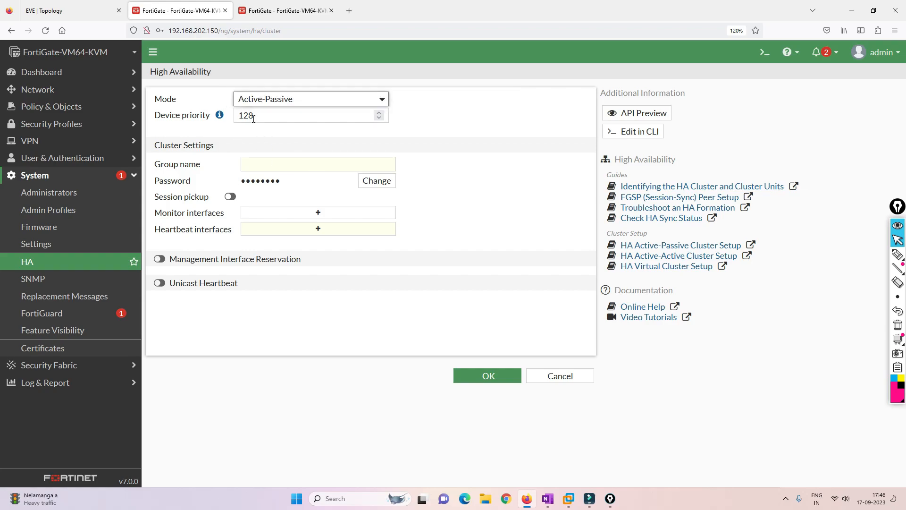
left_click_drag(257, 116, 213, 115)
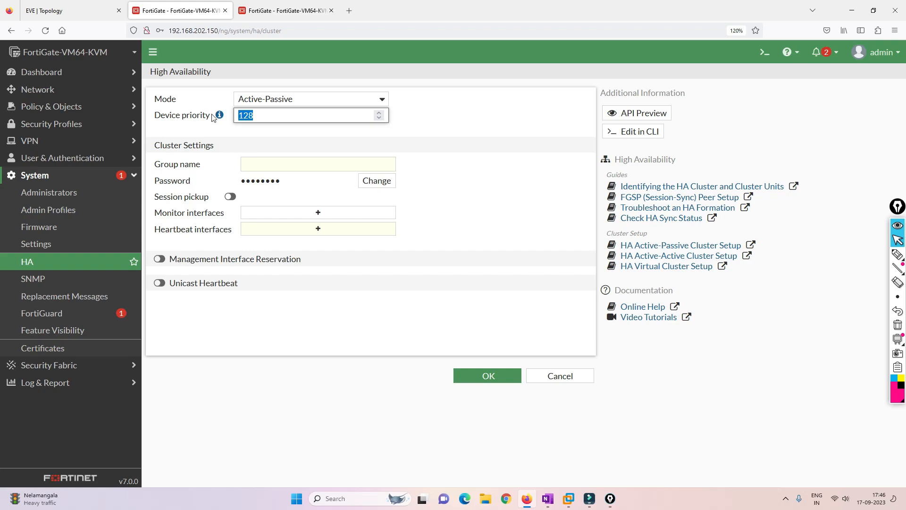
type("150")
left_click(254, 163)
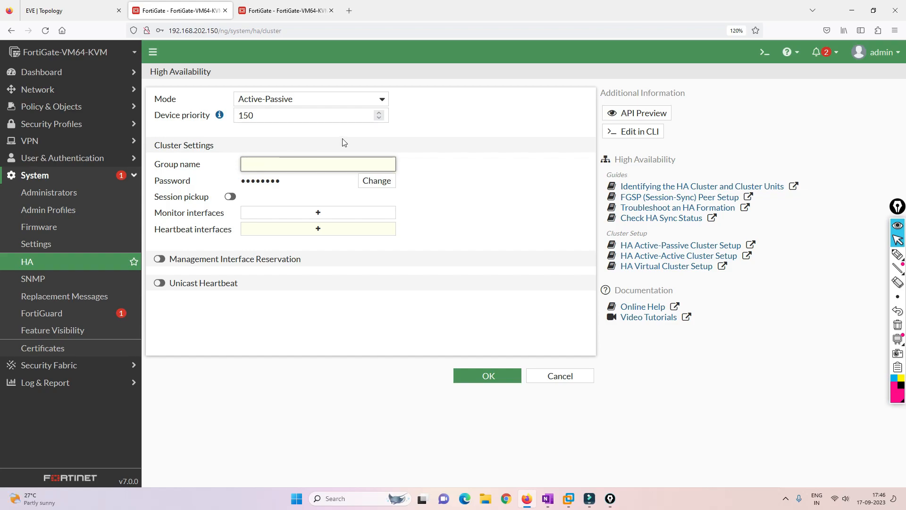
type("LAB")
Enter a new cluster password and turn on session pickup
left_click(376, 180)
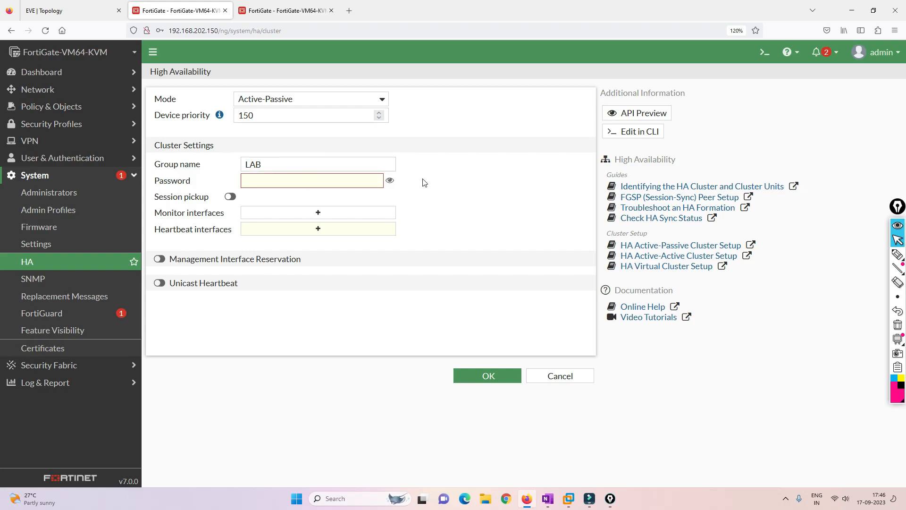
left_click(313, 183)
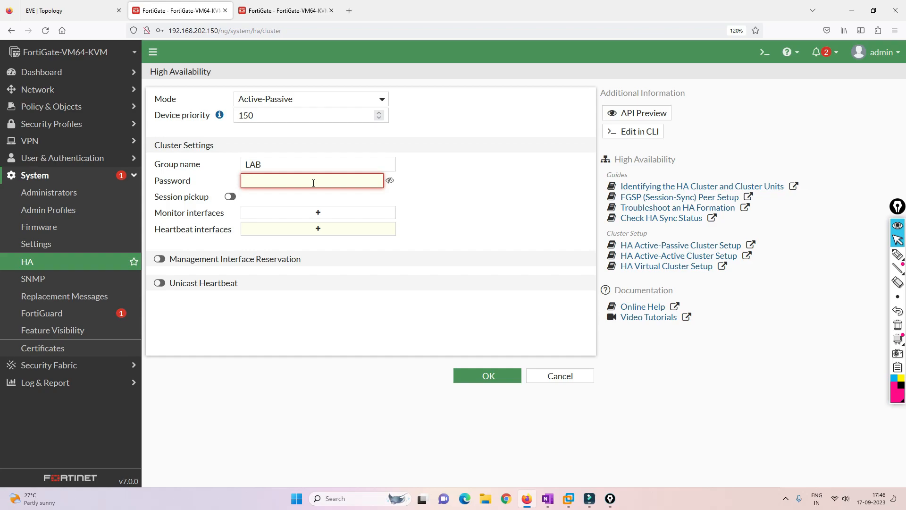
type("cisco")
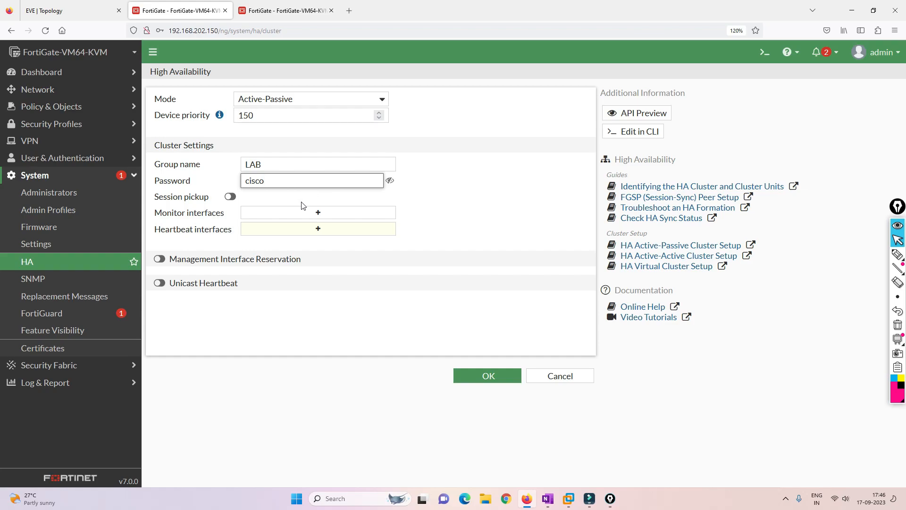
left_click(234, 197)
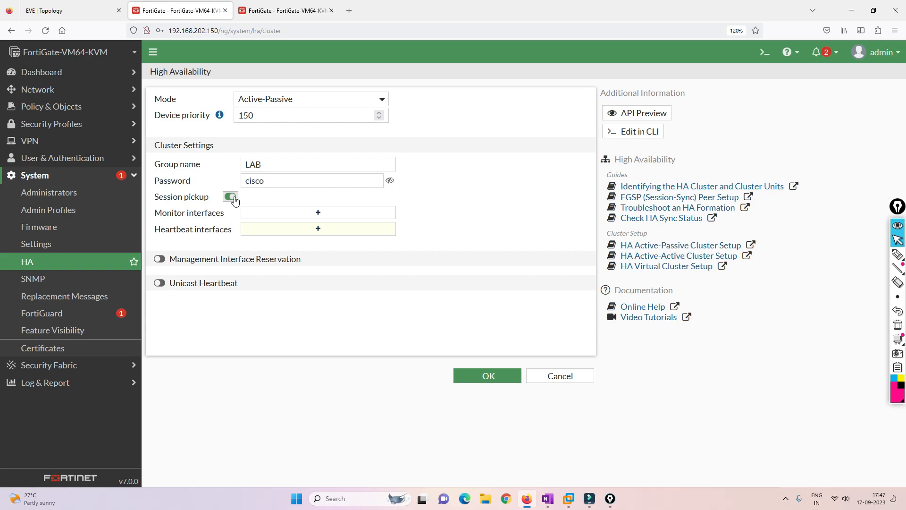
left_click(310, 215)
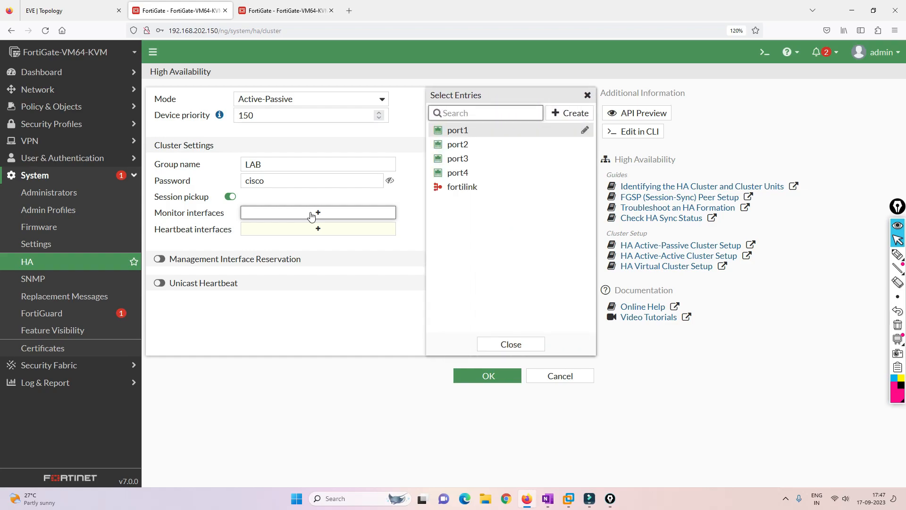
left_click(66, 11)
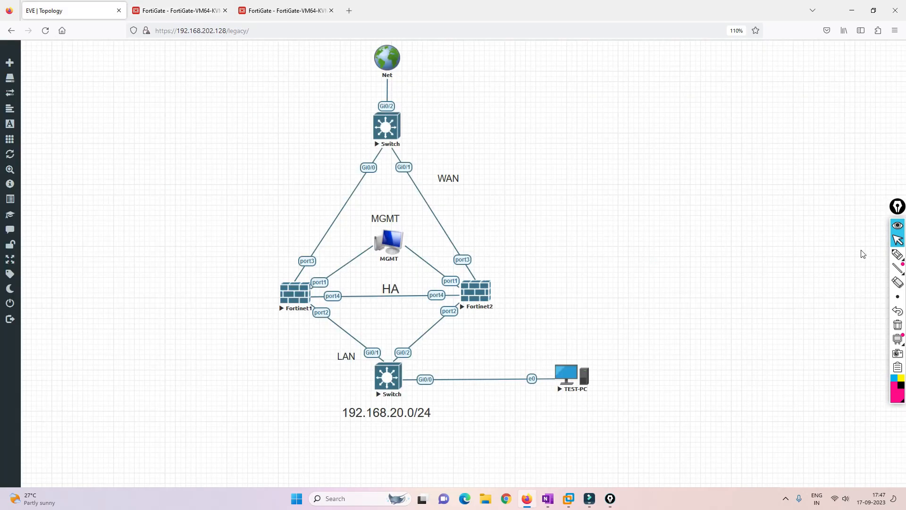
left_click(898, 254)
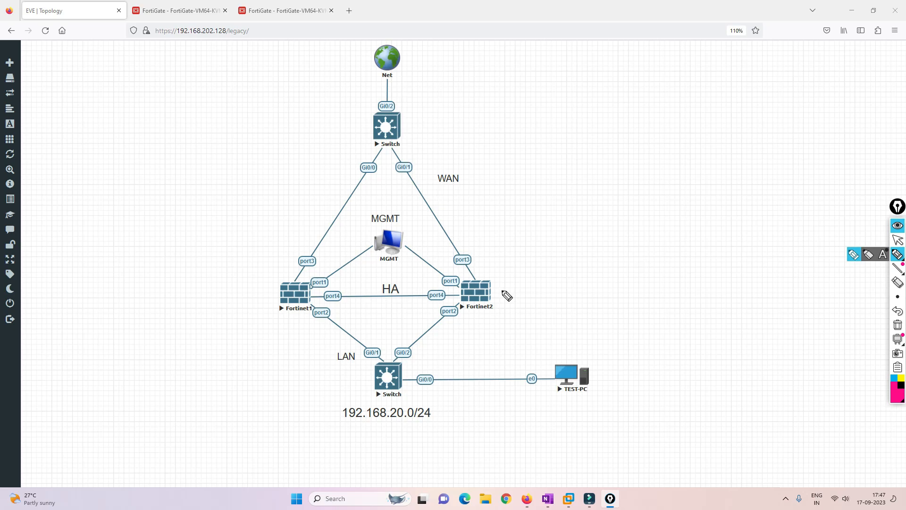
mouse_move(314, 239)
left_mouse_down()
mouse_move(325, 238)
mouse_move(320, 253)
left_mouse_up()
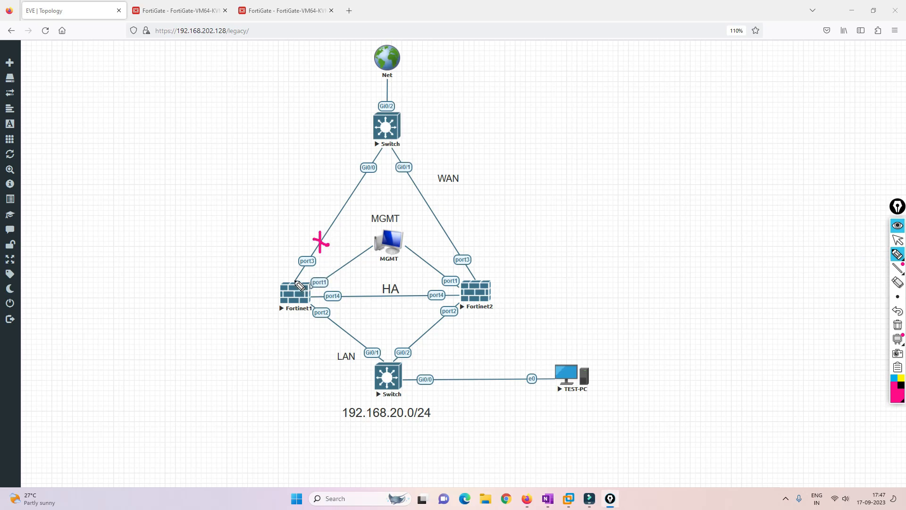
left_click_drag(294, 281, 329, 244)
left_click_drag(258, 296, 286, 296)
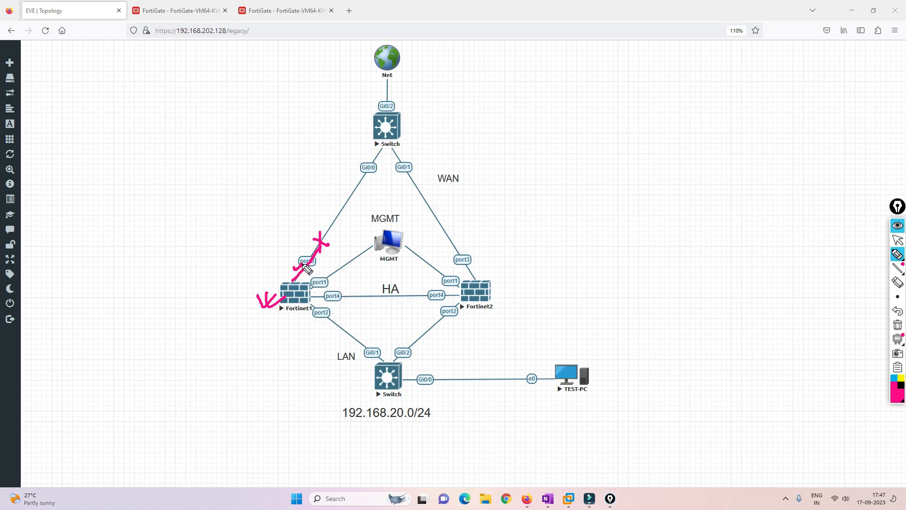
left_click_drag(306, 268, 296, 269)
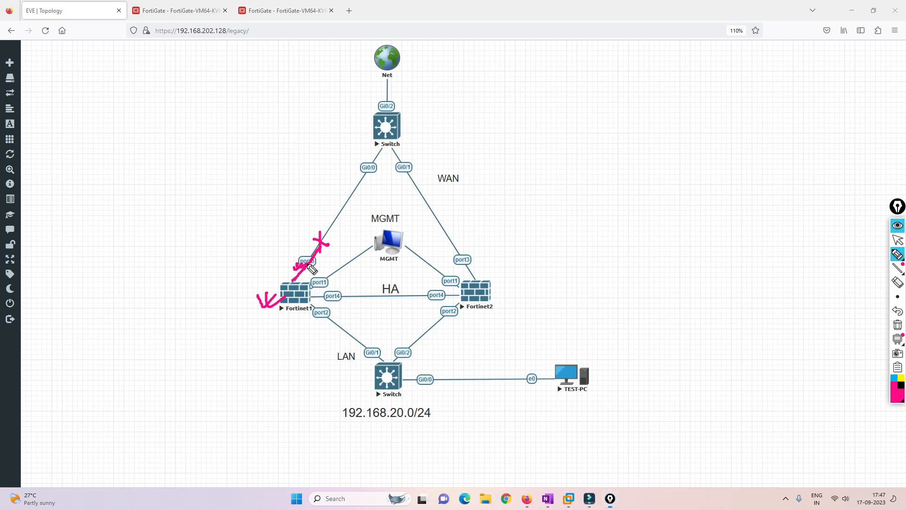
left_click(899, 326)
mouse_move(322, 220)
left_mouse_down()
mouse_move(345, 228)
mouse_move(334, 236)
left_mouse_up()
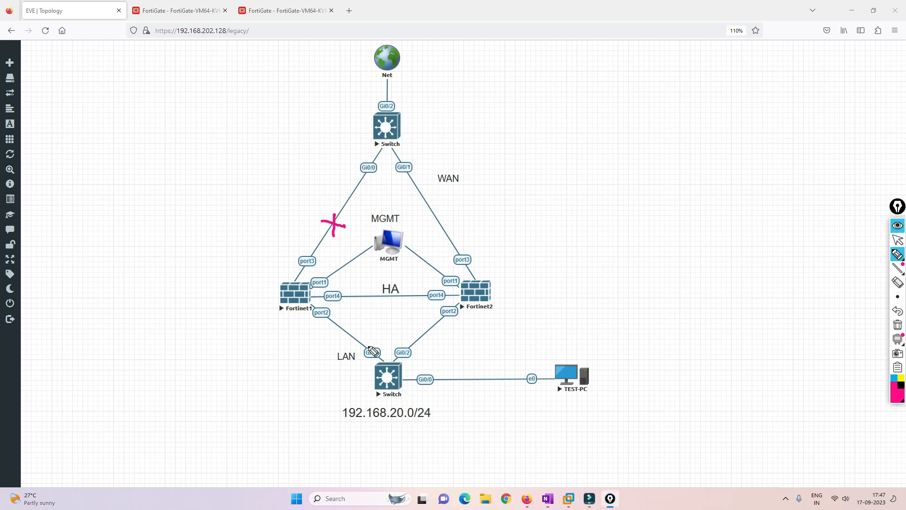
mouse_move(388, 364)
left_mouse_down()
mouse_move(295, 298)
mouse_move(321, 250)
left_mouse_up()
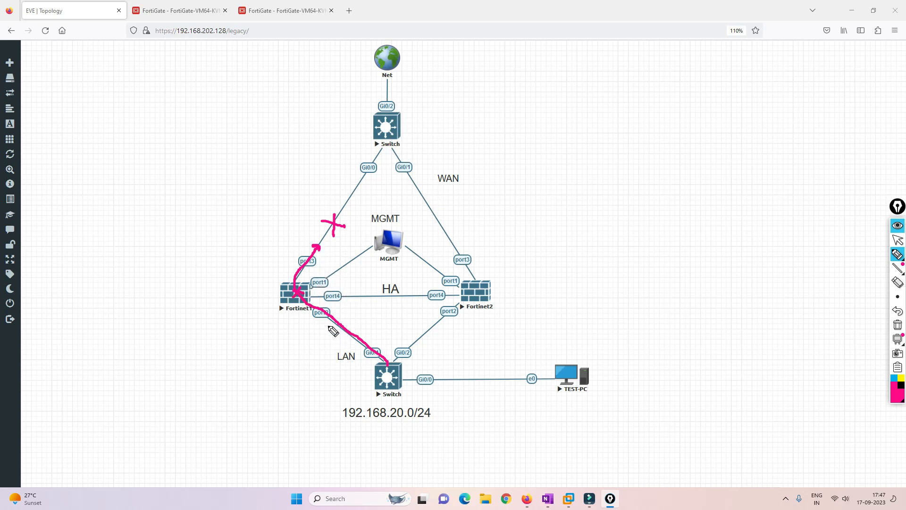
mouse_move(470, 287)
left_mouse_down()
mouse_move(411, 269)
mouse_move(302, 281)
left_mouse_up()
mouse_move(476, 292)
left_mouse_down()
mouse_move(313, 244)
mouse_move(299, 250)
mouse_move(319, 246)
left_mouse_up()
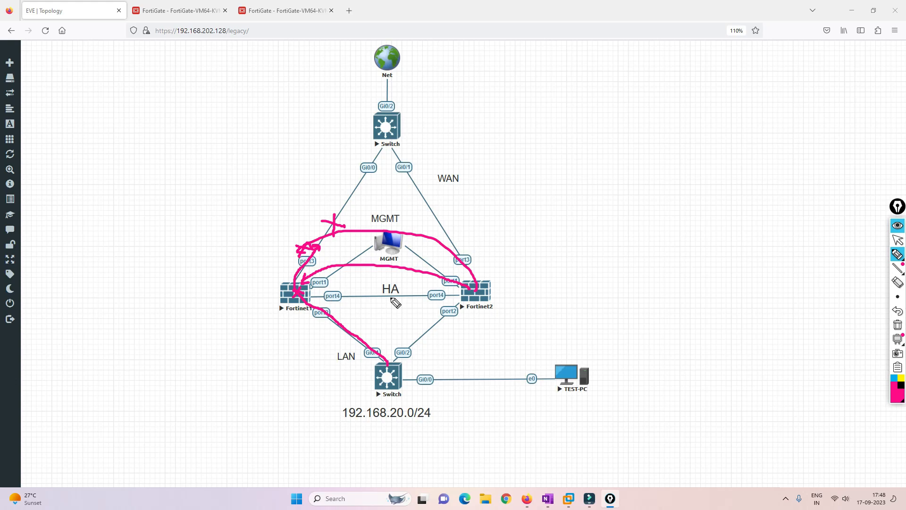
left_click(897, 325)
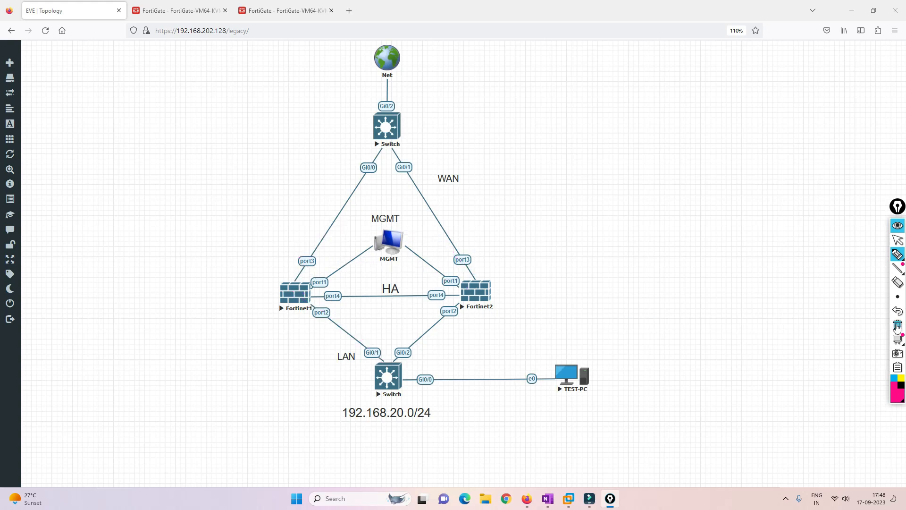
left_click(898, 242)
Add port2 and port3 as the first unit's monitored interfaces
left_click(178, 11)
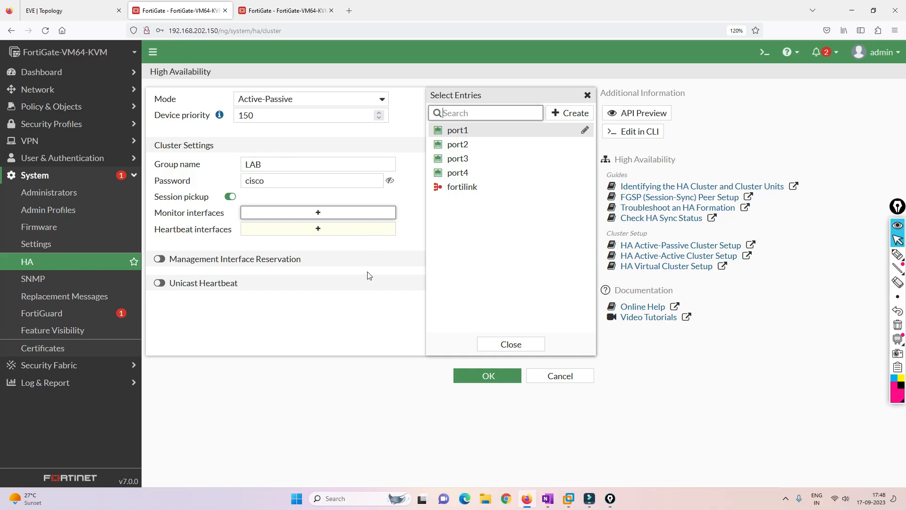
left_click(319, 214)
left_click(313, 212)
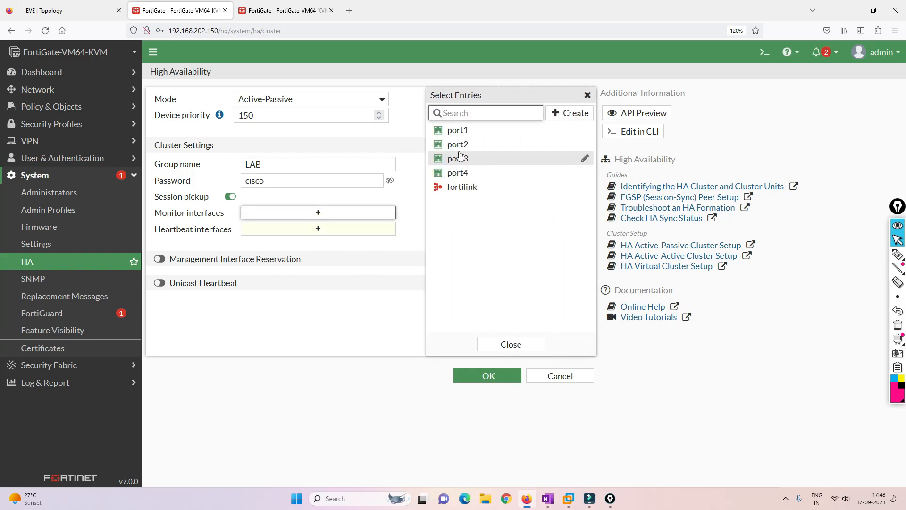
left_click(457, 144)
left_click(457, 159)
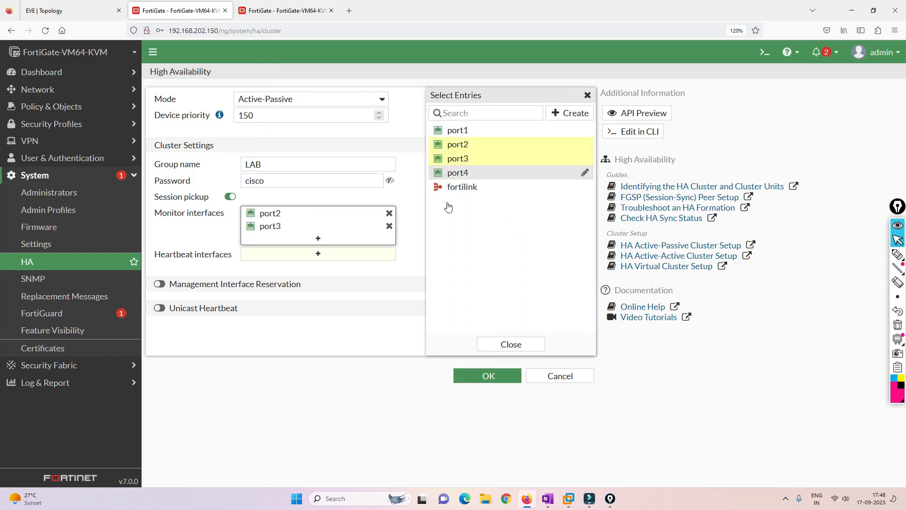
left_click(362, 314)
Make port4 the heartbeat interface and apply the first unit's HA settings
left_click(318, 255)
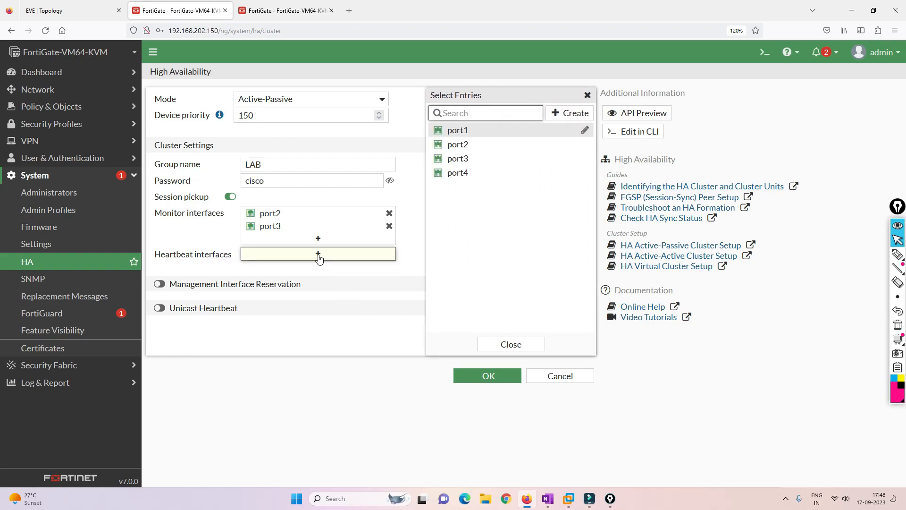
left_click(469, 174)
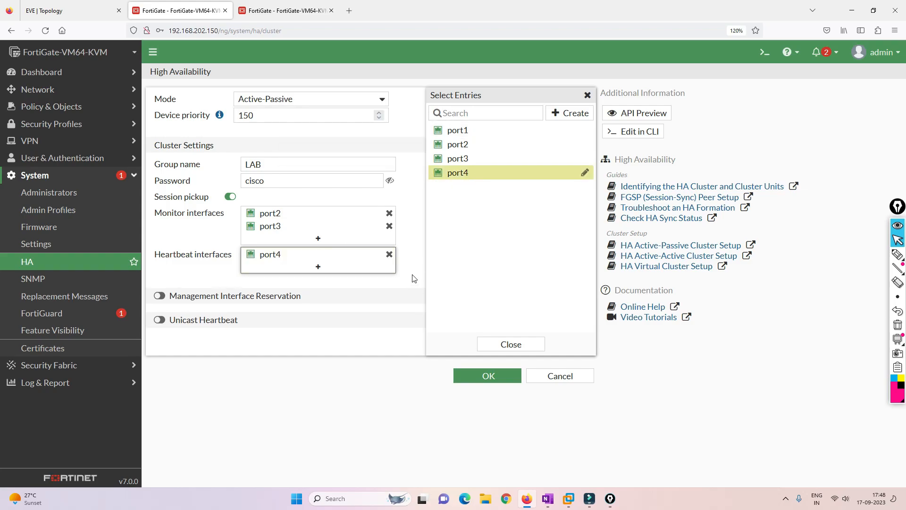
left_click(71, 10)
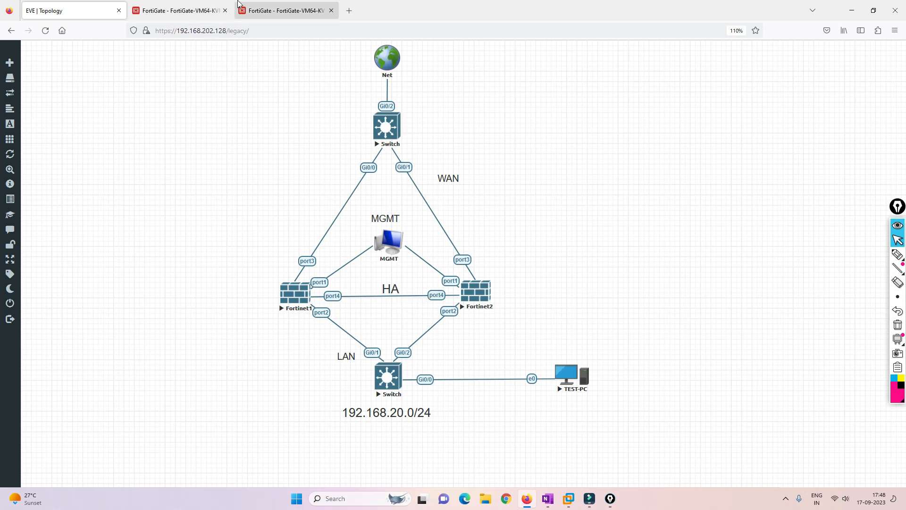
left_click(195, 6)
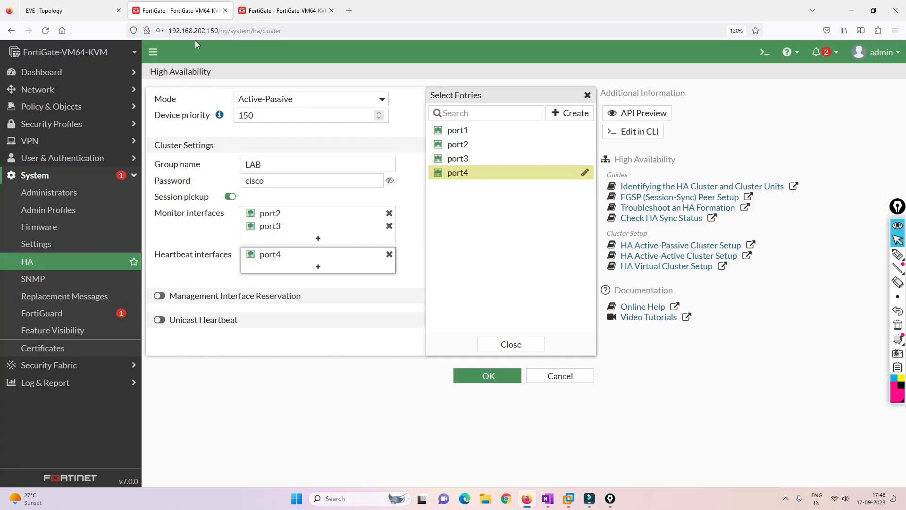
left_click(401, 282)
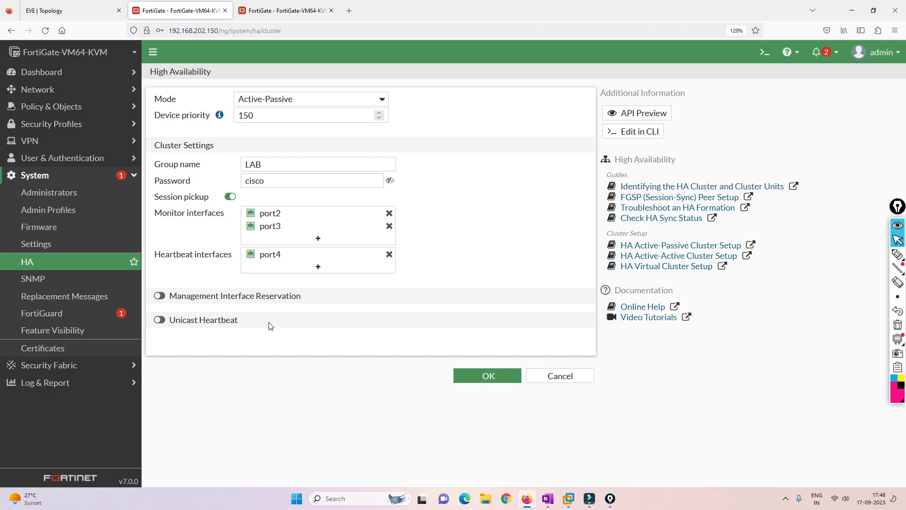
left_click(476, 378)
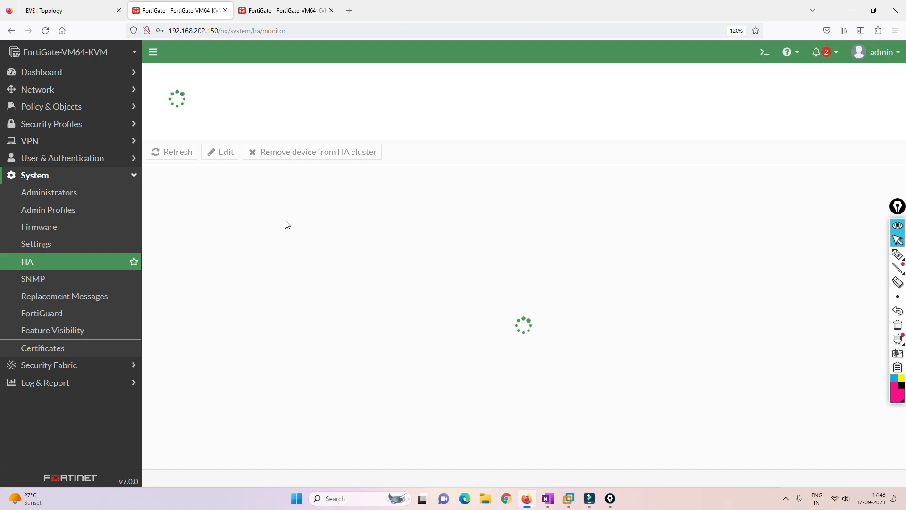
Set the .151 unit's HA mode to Active-Passive, referring to the first unit's settings
left_click(280, 13)
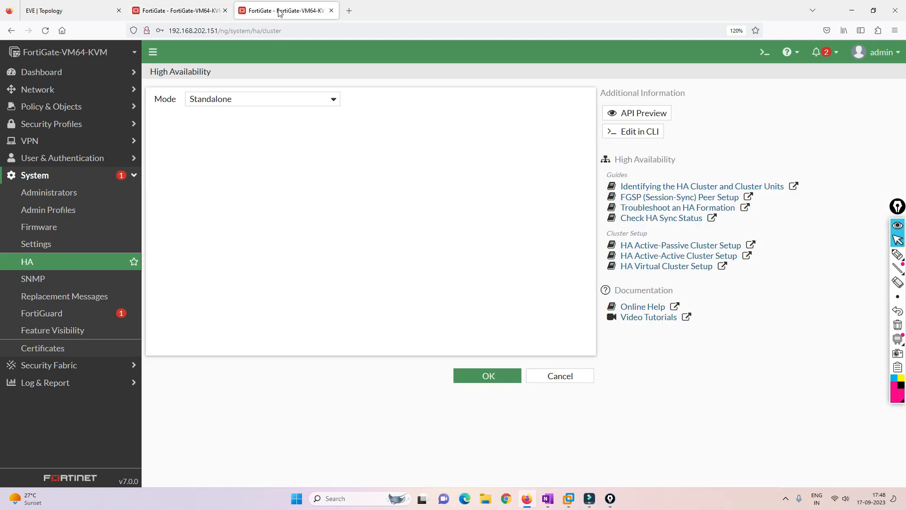
left_click(338, 104)
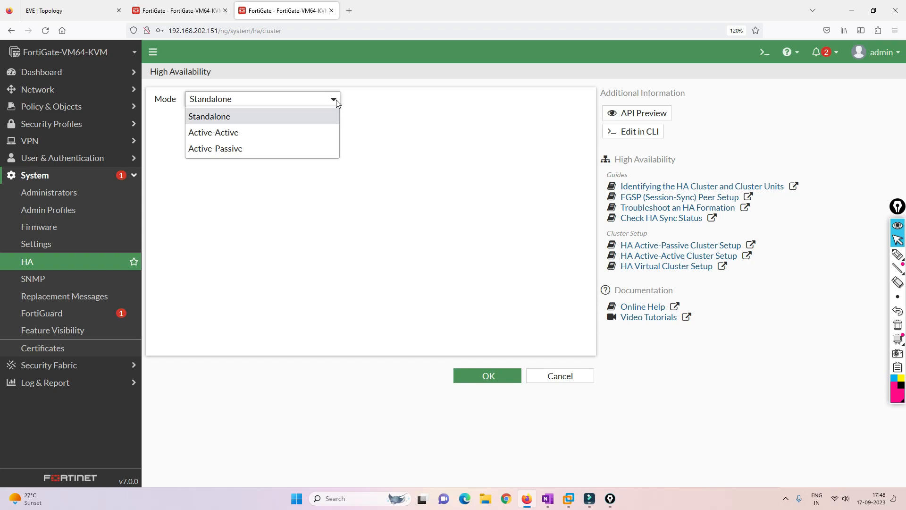
left_click(238, 149)
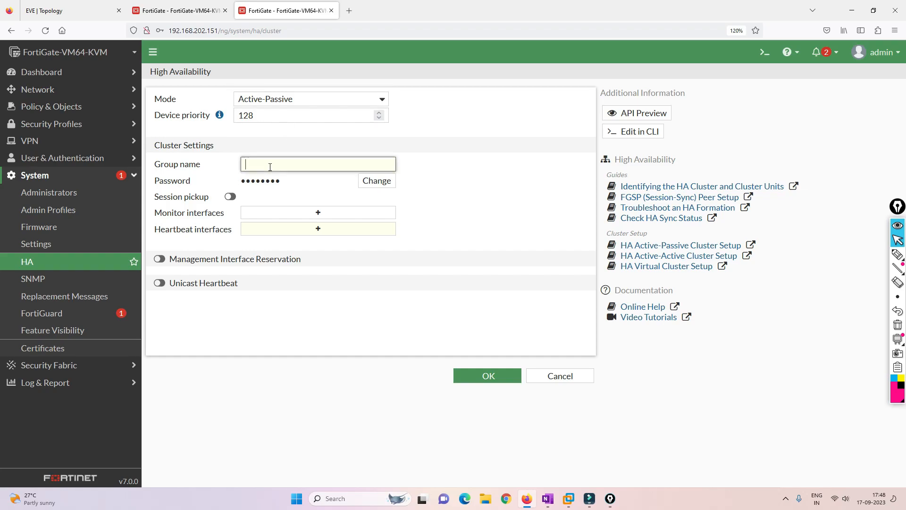
left_click(184, 10)
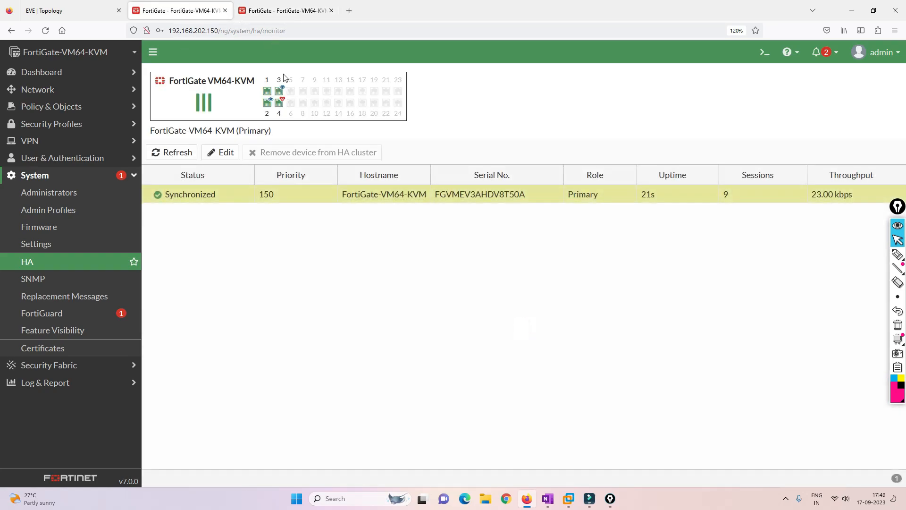
left_click(225, 153)
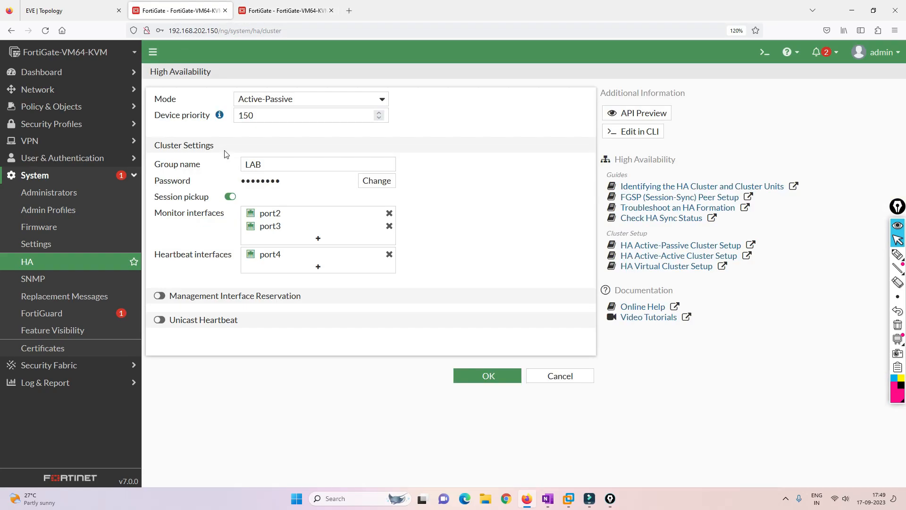
left_click(279, 9)
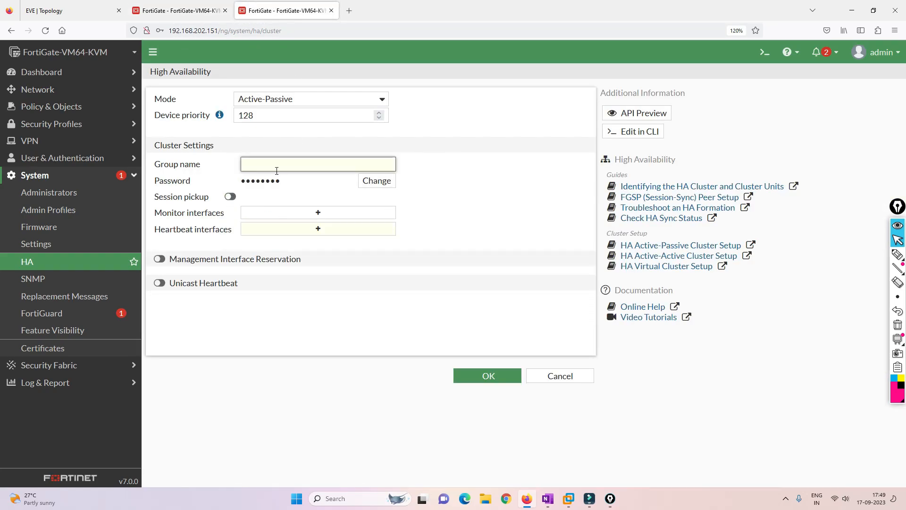
Set group name LAB and enter the same cluster password as the first unit
key("BackSpace")
key("BackSpace")
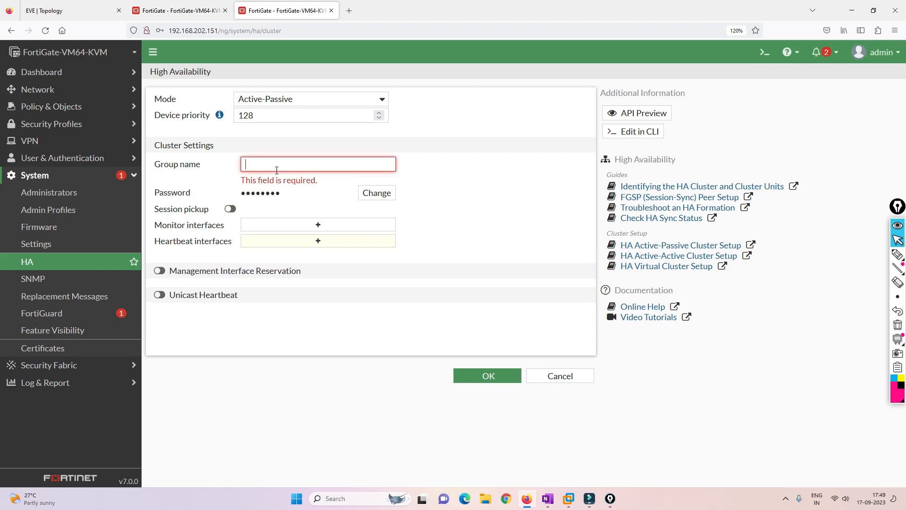
type("LAB")
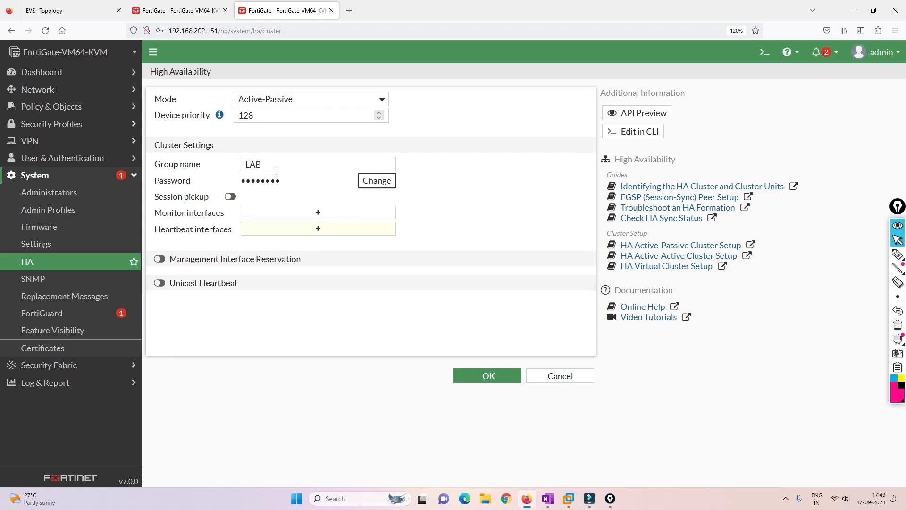
left_click(376, 180)
left_click(179, 10)
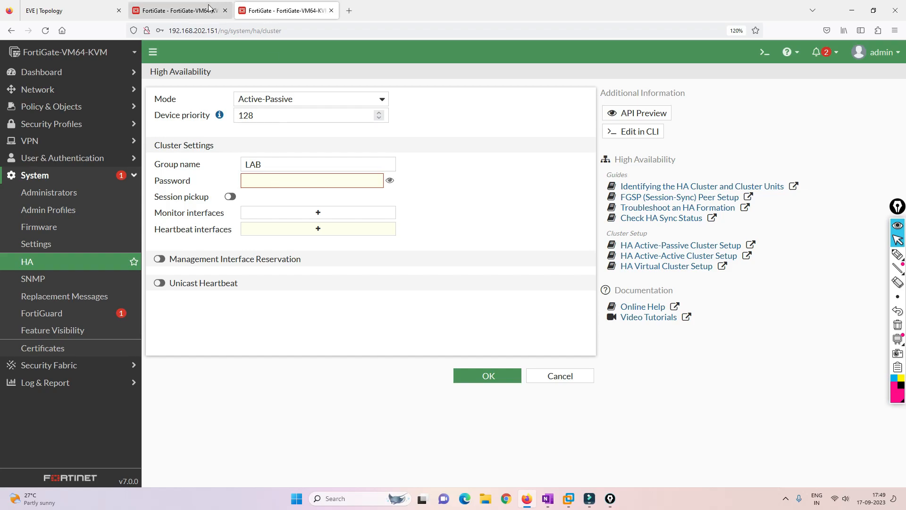
left_click(277, 10)
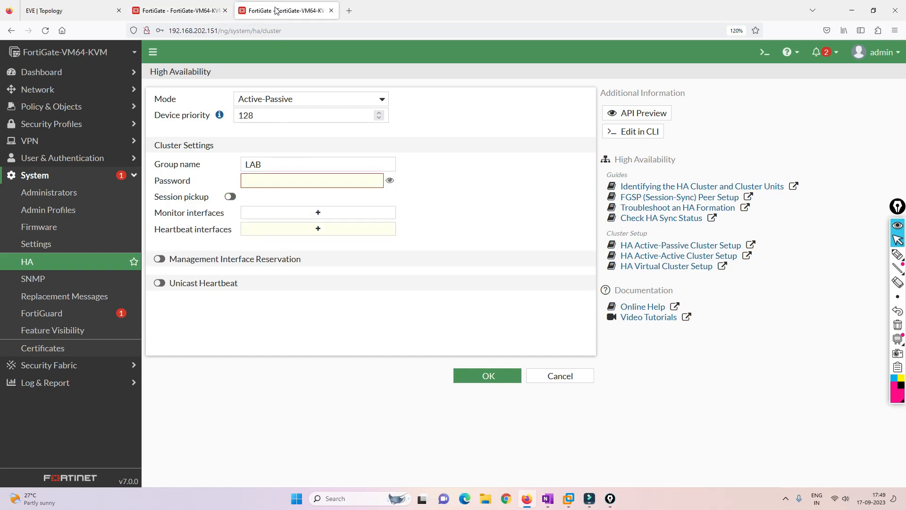
left_click(271, 183)
left_click(386, 183)
left_click(342, 184)
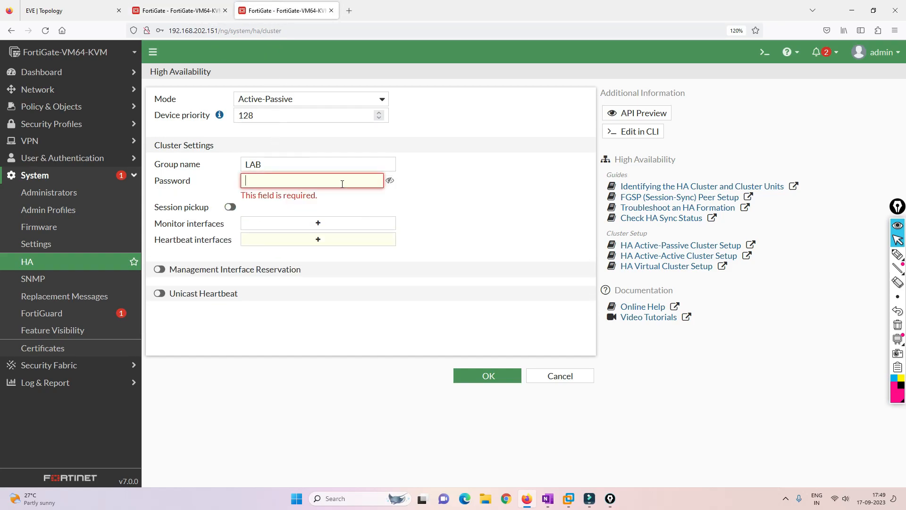
type("cisco")
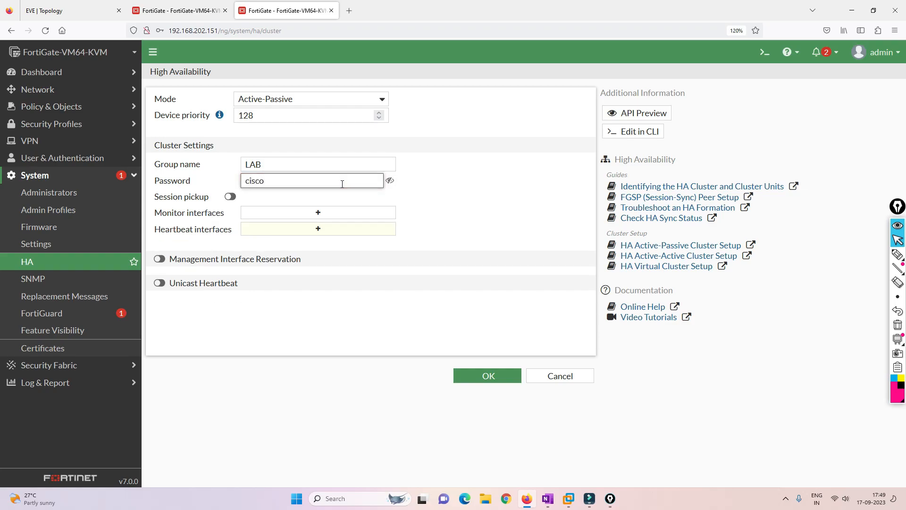
Enable session pickup, monitor port2 and port3, and make port4 the heartbeat interface
left_click(230, 196)
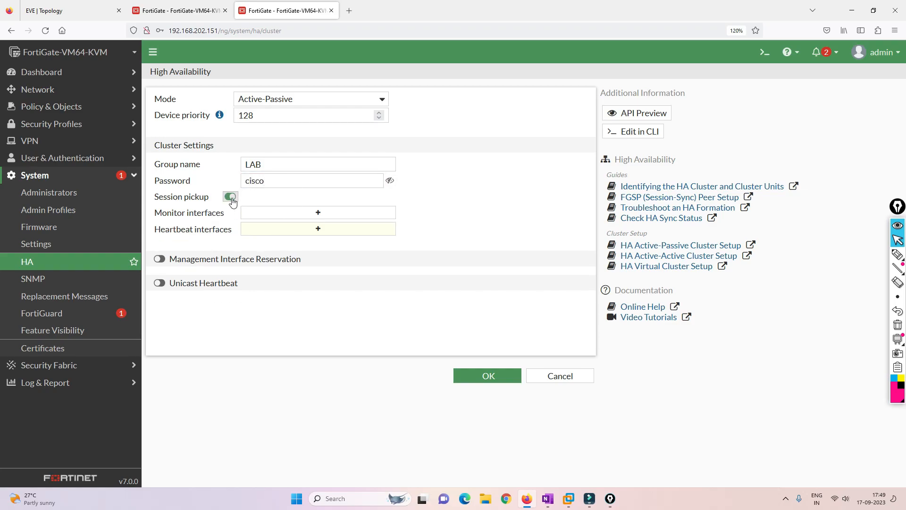
left_click(318, 216)
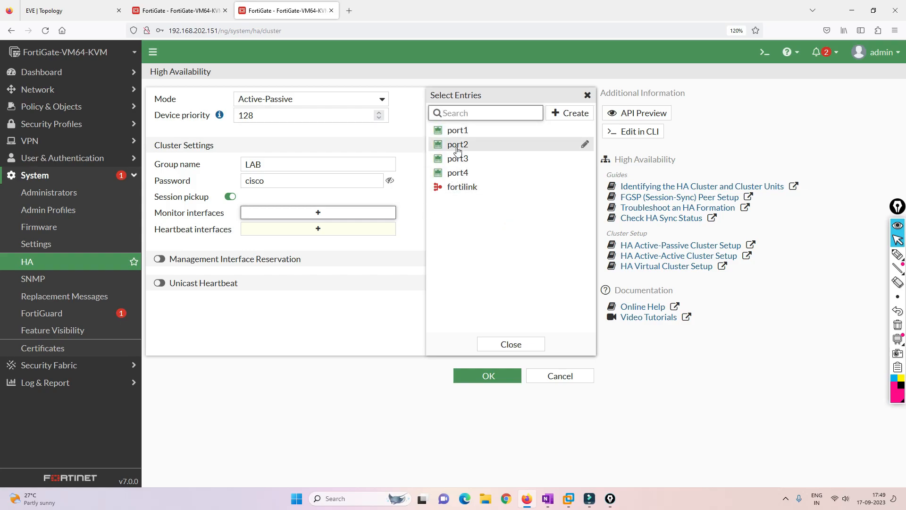
left_click(459, 144)
left_click(459, 158)
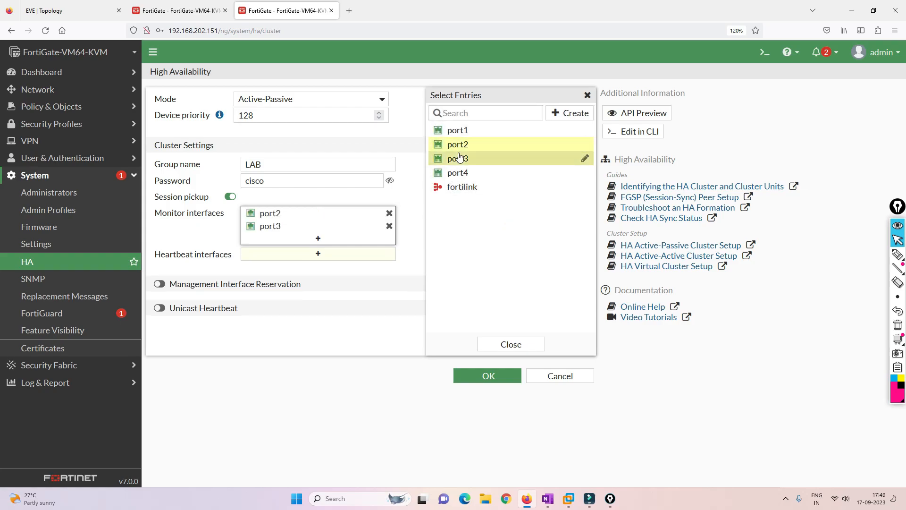
left_click(338, 253)
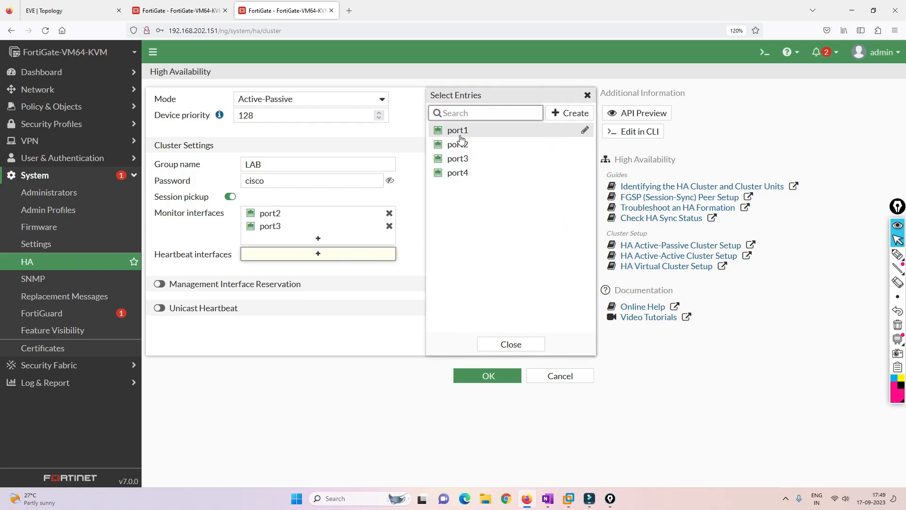
left_click(458, 172)
left_click(409, 268)
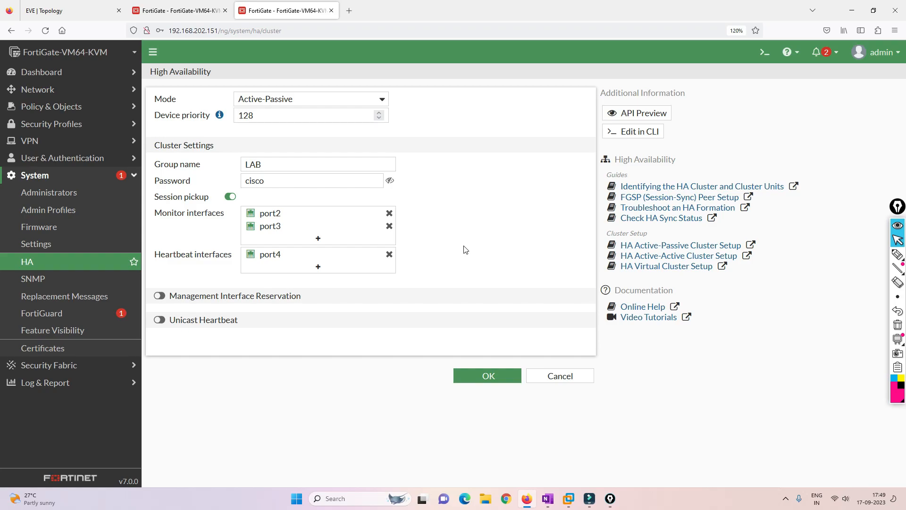
left_click(898, 254)
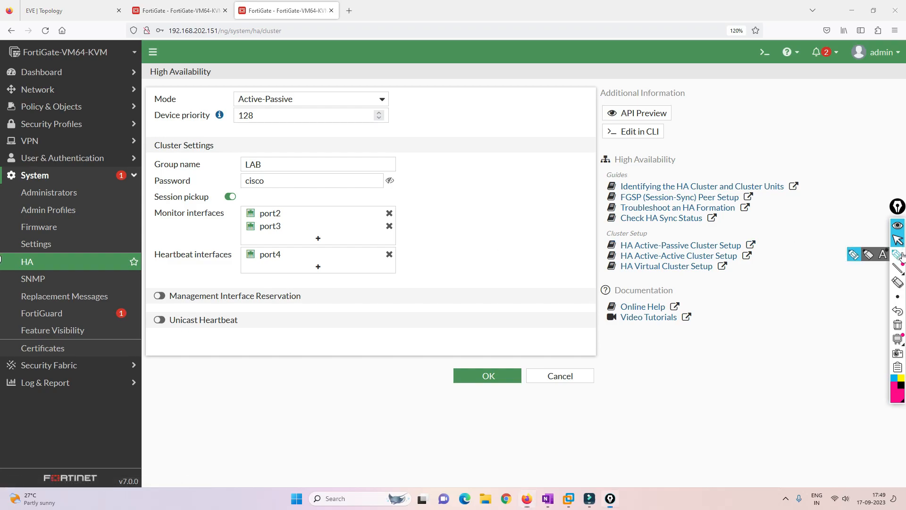
Sketch and clear Active/Passive notes, then cancel the .151 unit's pending HA edits
mouse_move(217, 43)
left_mouse_down()
mouse_move(227, 56)
mouse_move(216, 61)
left_mouse_up()
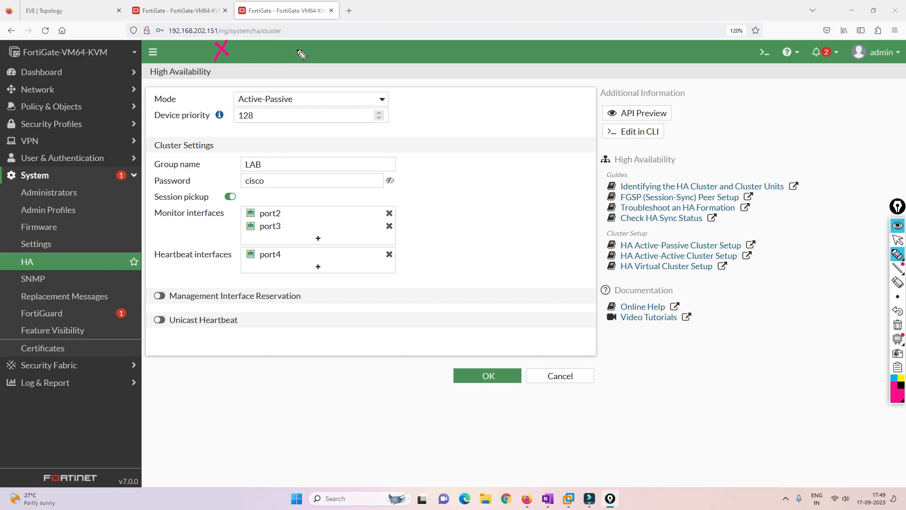
mouse_move(286, 44)
left_mouse_down()
mouse_move(286, 63)
mouse_move(344, 34)
left_mouse_up()
mouse_move(230, 67)
left_mouse_down()
mouse_move(218, 19)
mouse_move(228, 25)
left_mouse_up()
mouse_move(244, 88)
left_mouse_down()
mouse_move(240, 104)
mouse_move(252, 99)
left_mouse_up()
left_click_drag(238, 99, 310, 78)
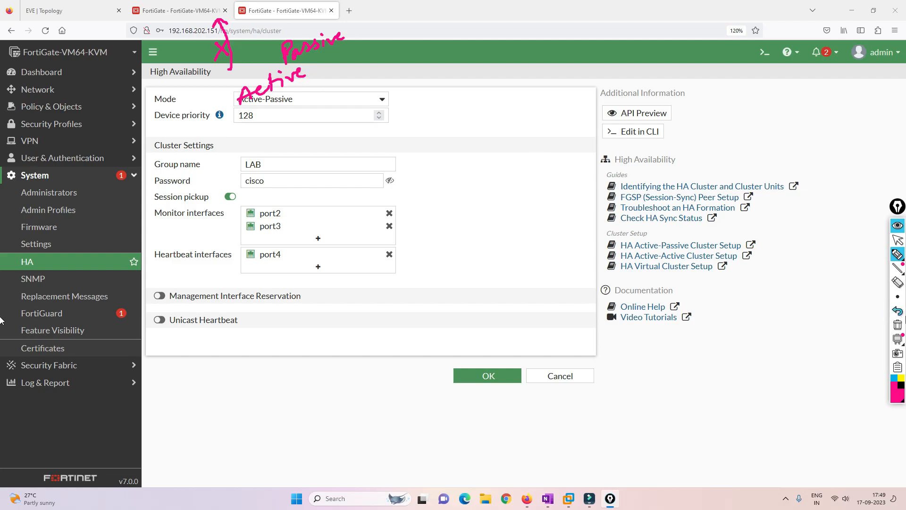
left_click(898, 325)
left_click(899, 239)
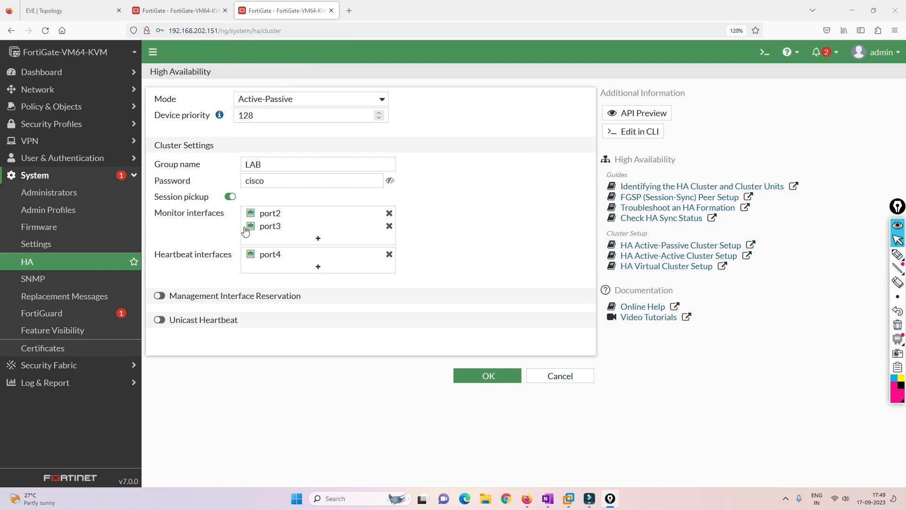
left_click(574, 376)
Rename the .151 unit's host name to FortiGate-2 in System Settings and apply
left_click(59, 71)
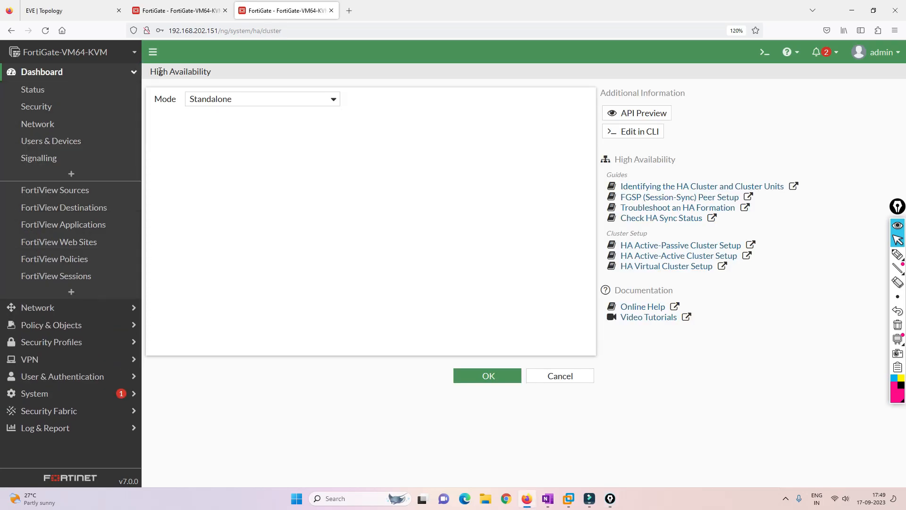
left_click(50, 92)
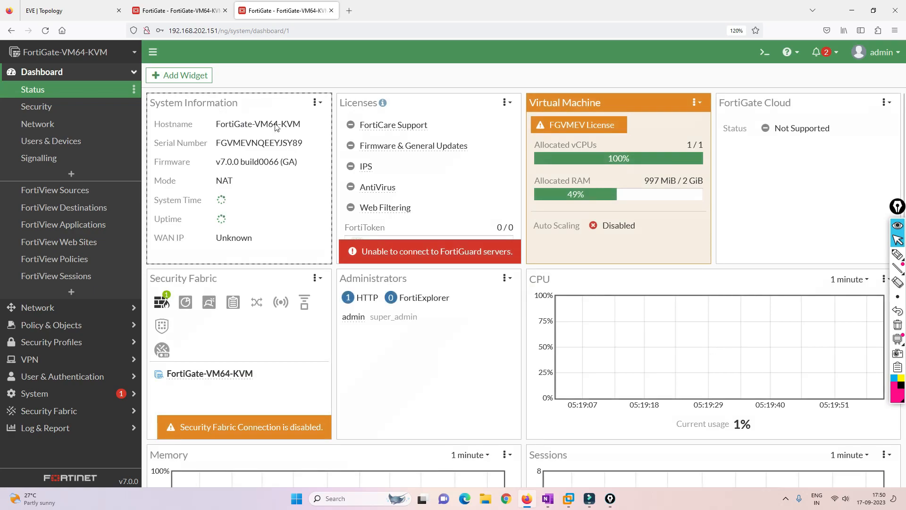
left_click(263, 128)
left_click(283, 134)
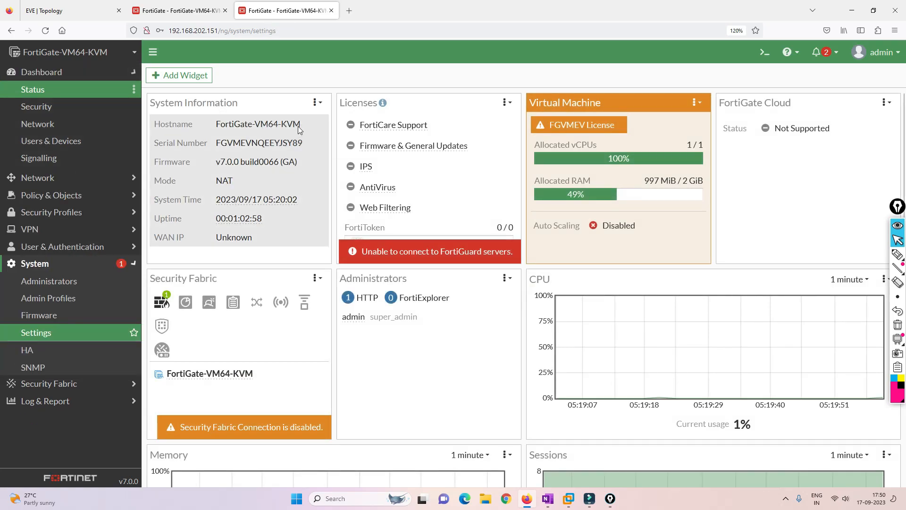
triple_click(307, 99)
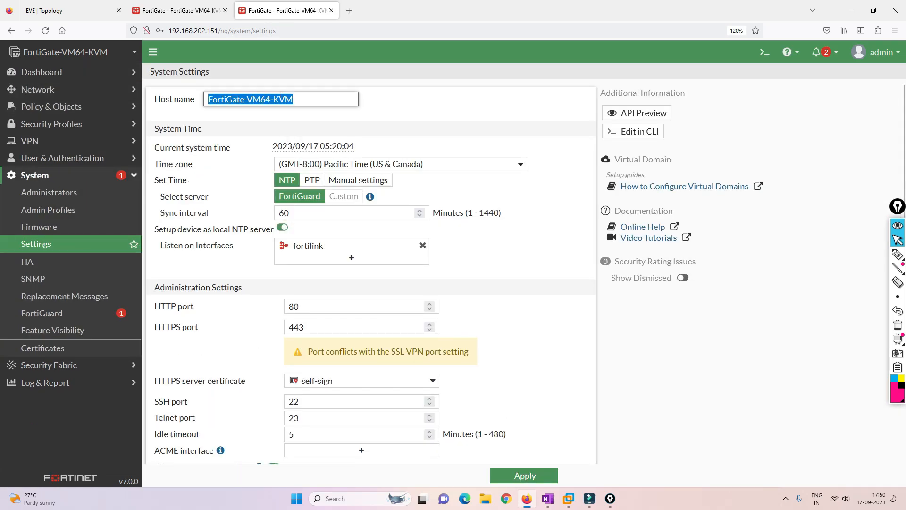
left_click(310, 95)
key("BackSpace")
key("BackSpace")
key("BackSpace")
key("BackSpace")
key("BackSpace")
key("BackSpace")
key("BackSpace")
key("BackSpace")
key("BackSpace")
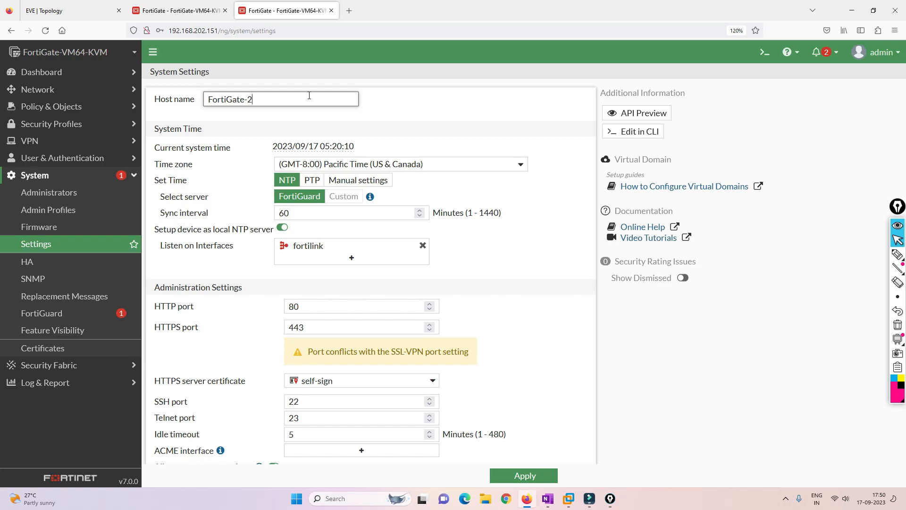
left_click(523, 475)
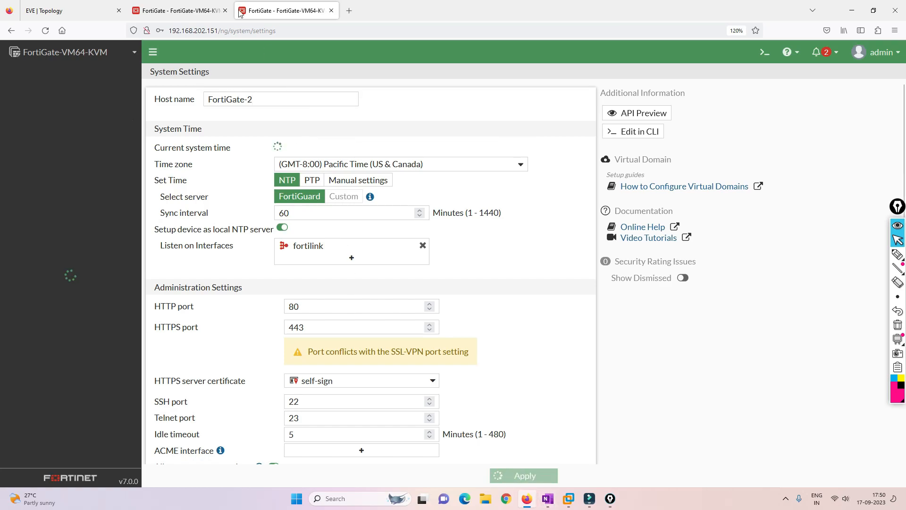
Rename the .150 unit to FortiGate-1 and view its HA status page
left_click(180, 10)
left_click(42, 72)
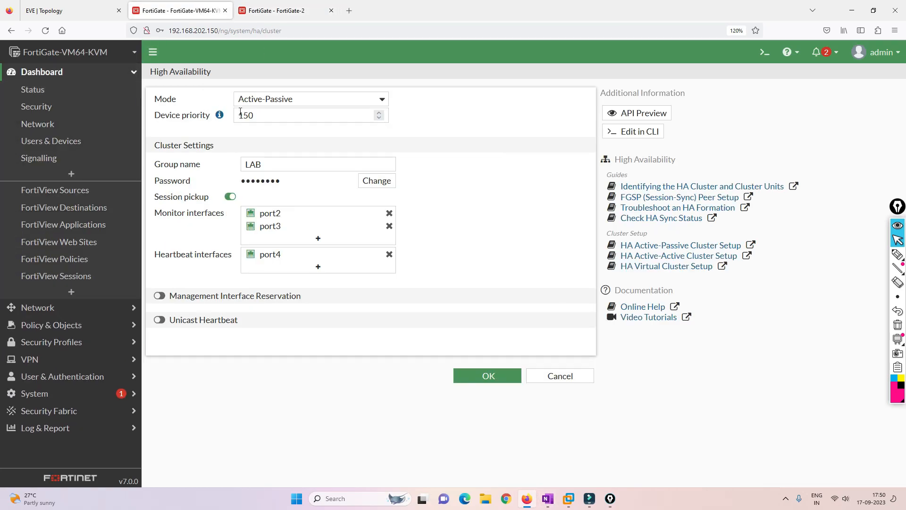
left_click(34, 89)
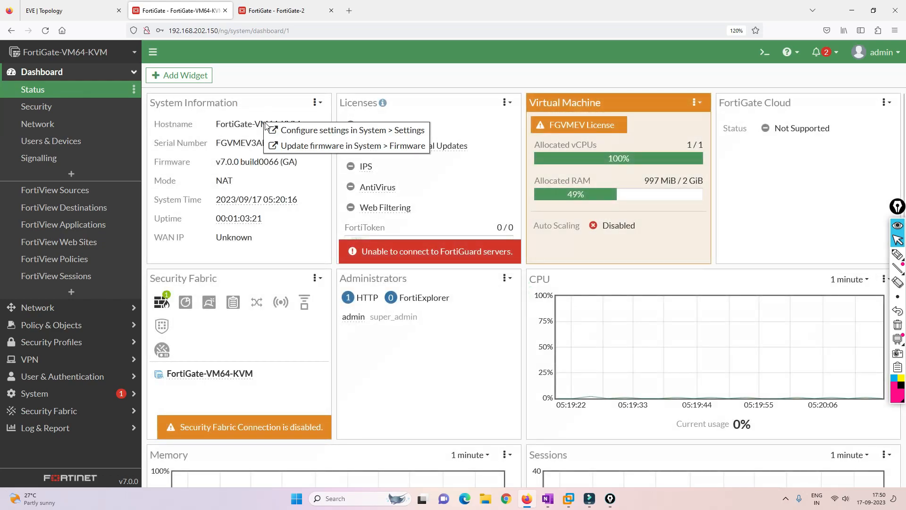
left_click(274, 130)
left_click(294, 100)
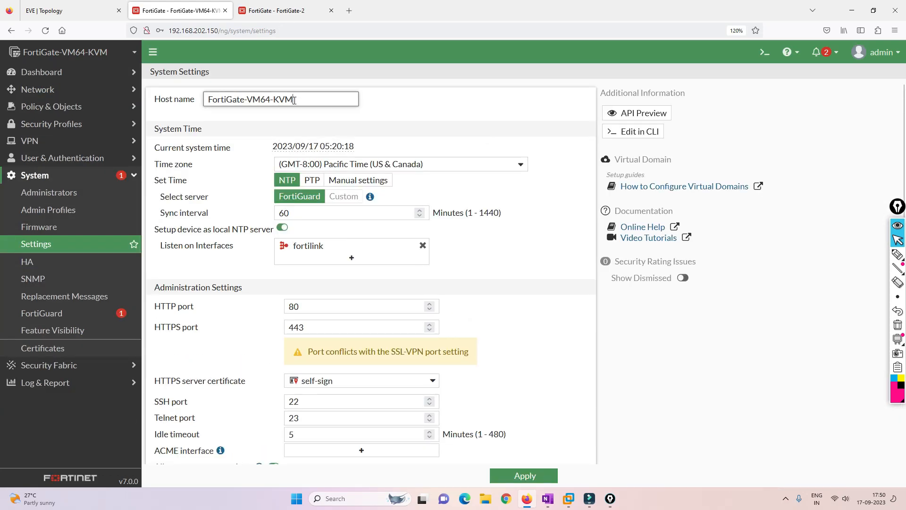
left_click_drag(294, 100, 252, 101)
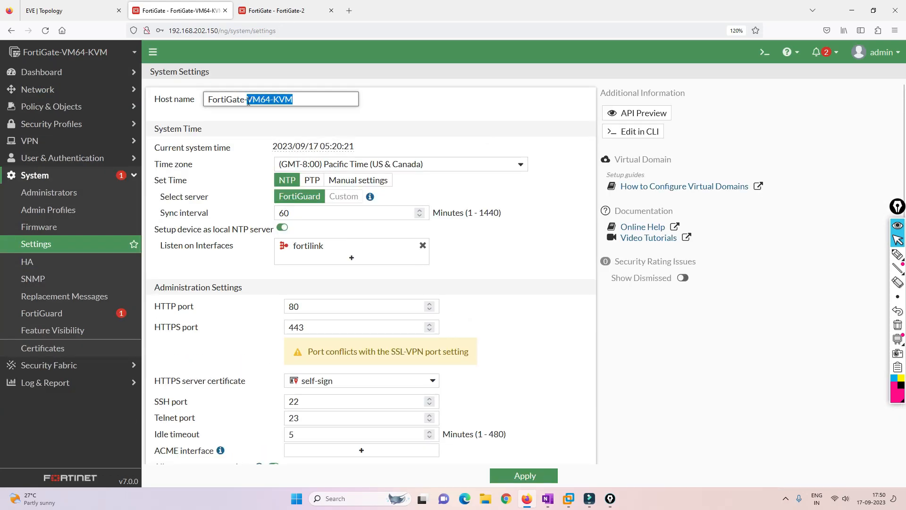
type("1")
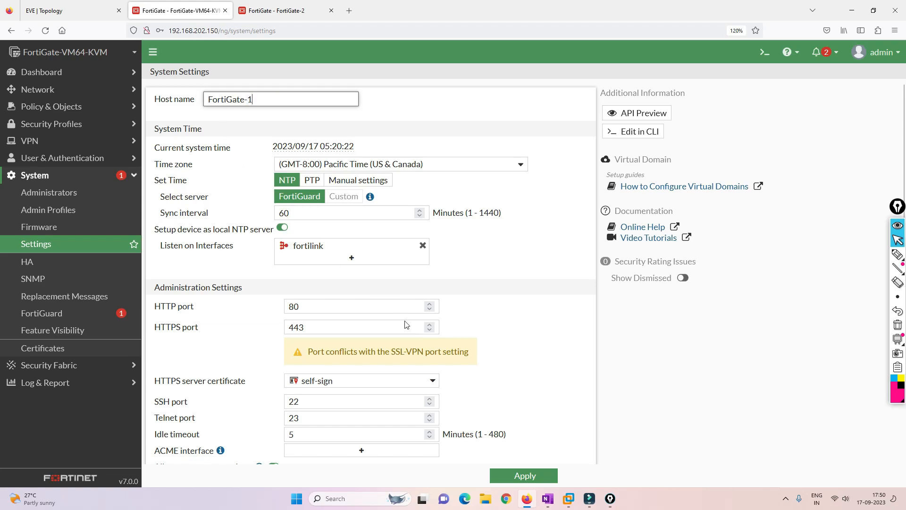
left_click(524, 475)
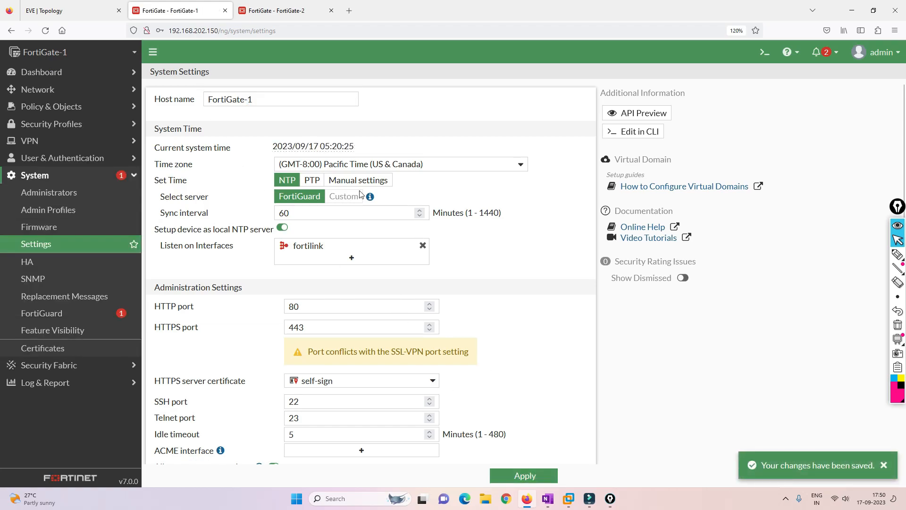
left_click(38, 262)
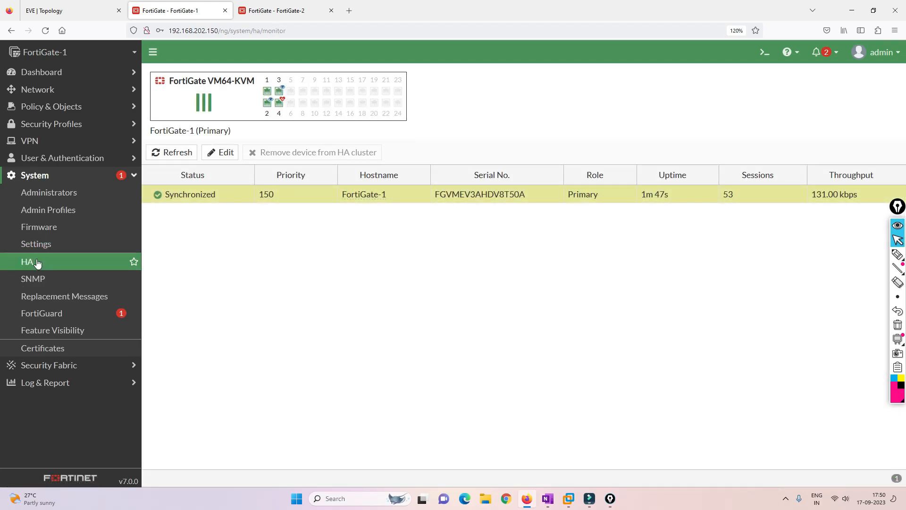
On FortiGate-2, set HA mode to Active-Passive with group name LAB
left_click(283, 11)
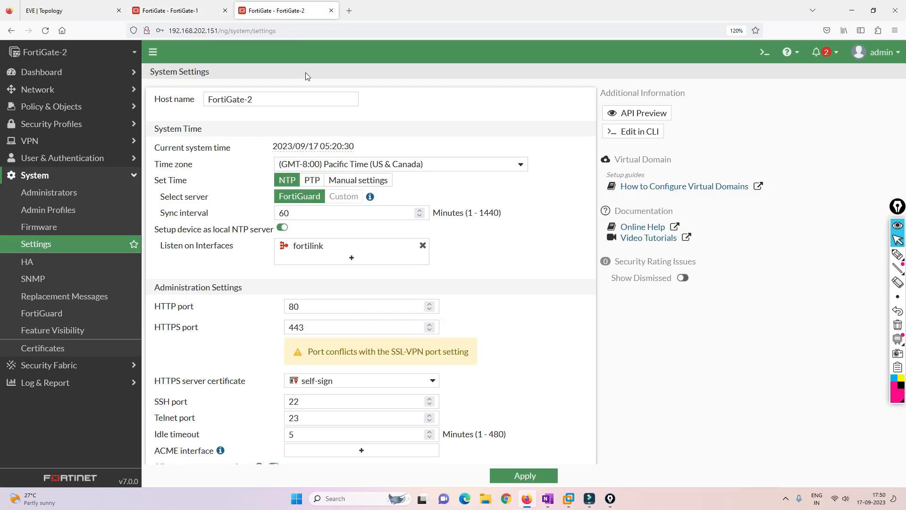
left_click(524, 476)
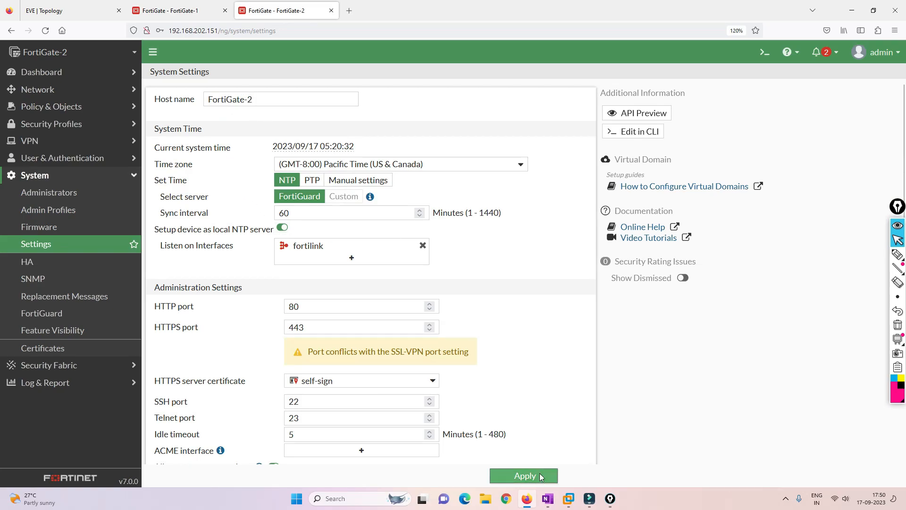
left_click(43, 265)
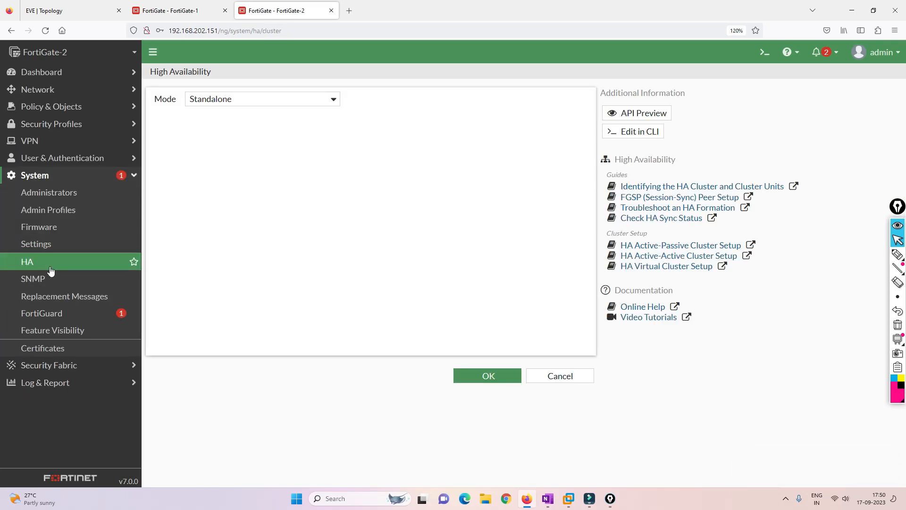
left_click(273, 100)
left_click(240, 122)
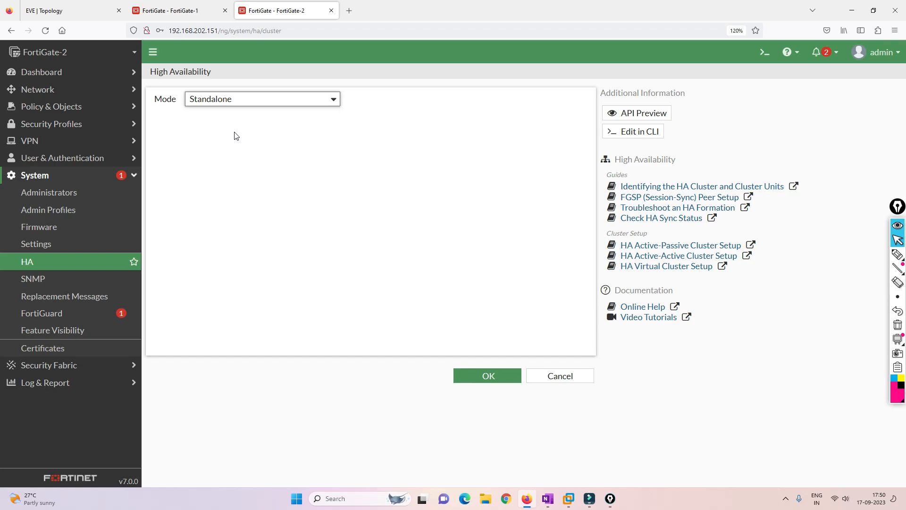
left_click(281, 99)
left_click(271, 132)
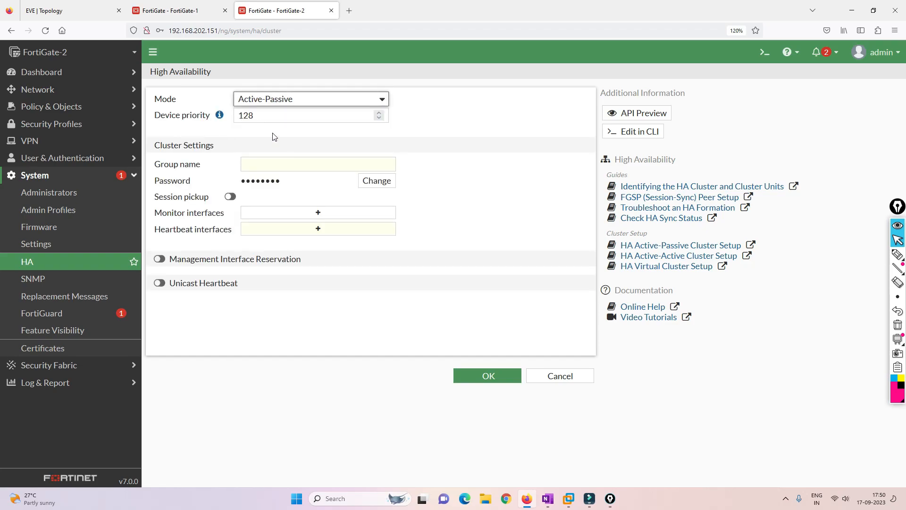
left_click(273, 163)
type("LAB")
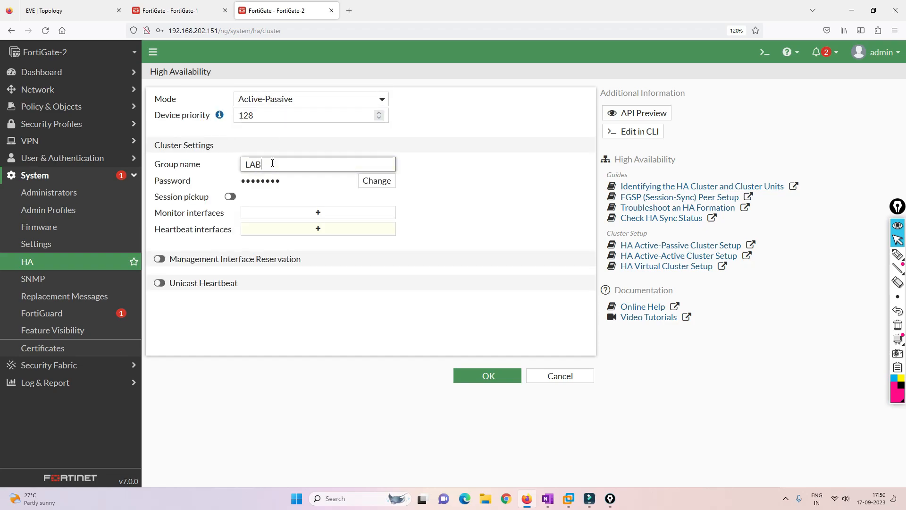
key("Tab")
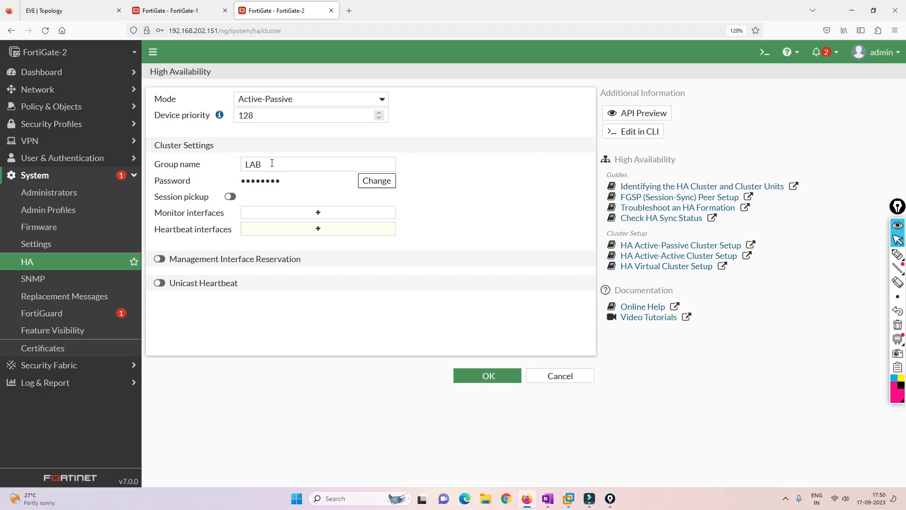
Set the cluster password, enable session pickup, monitor port2/port3, heartbeat port4, and save
left_click(373, 181)
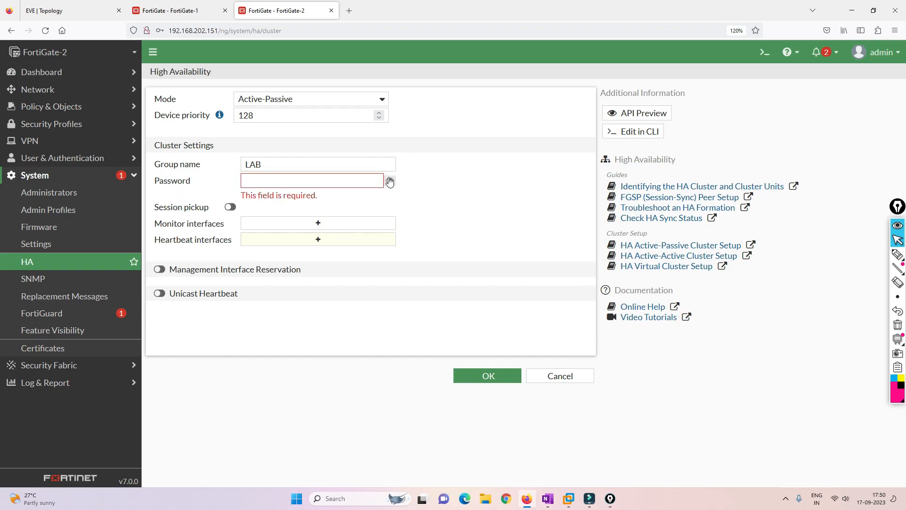
type("cisco")
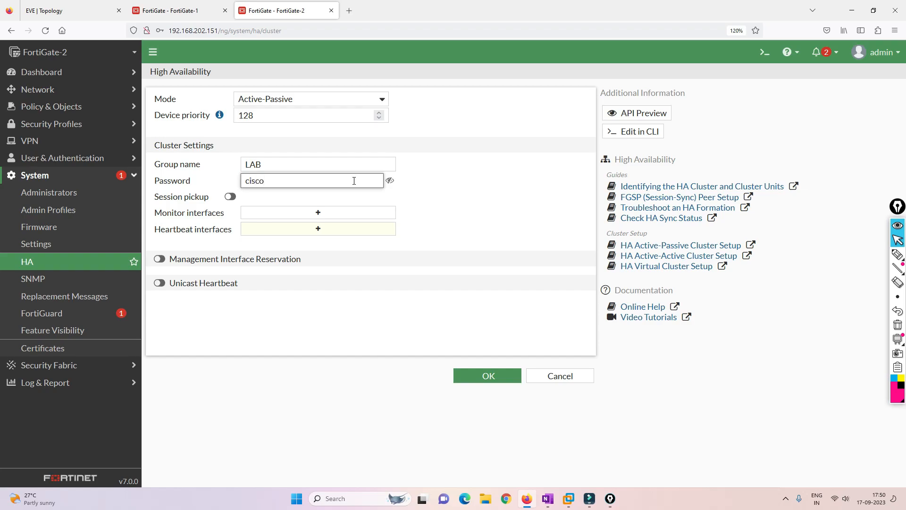
key("Tab")
left_click(230, 196)
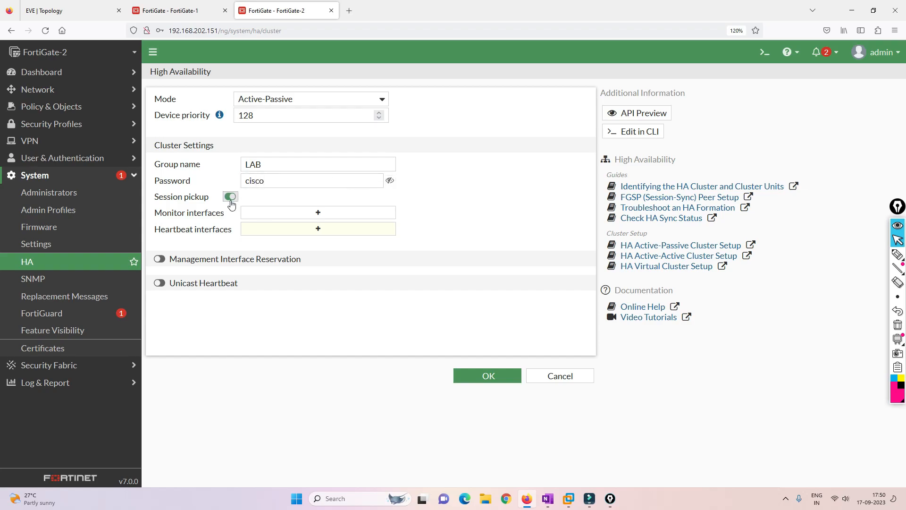
left_click(302, 213)
left_click(460, 144)
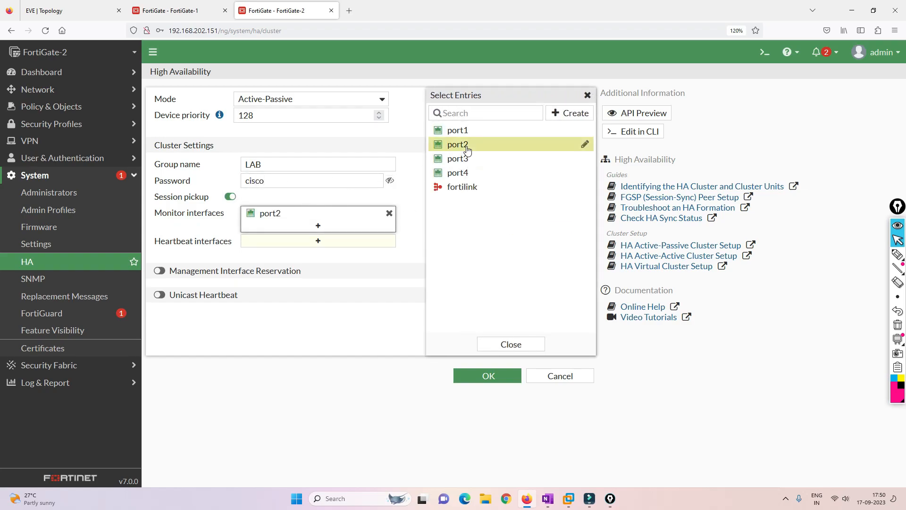
left_click(460, 158)
left_click(329, 253)
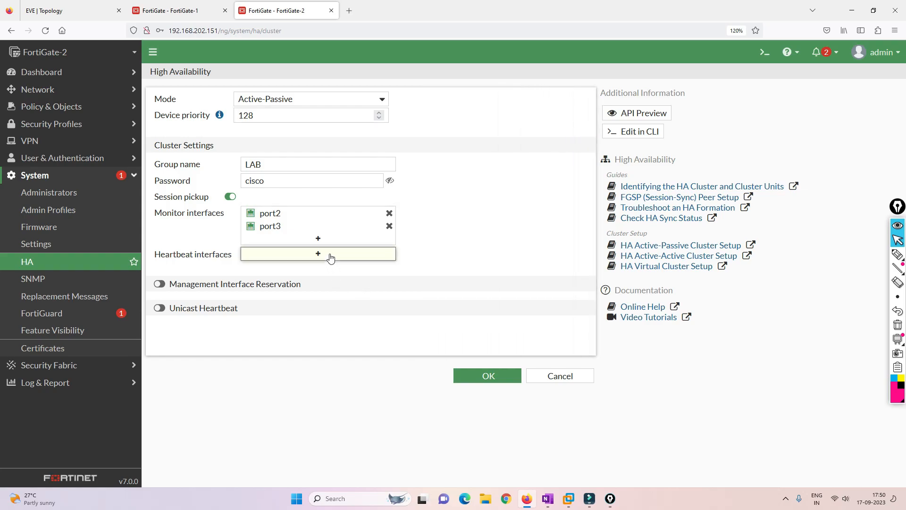
left_click(461, 172)
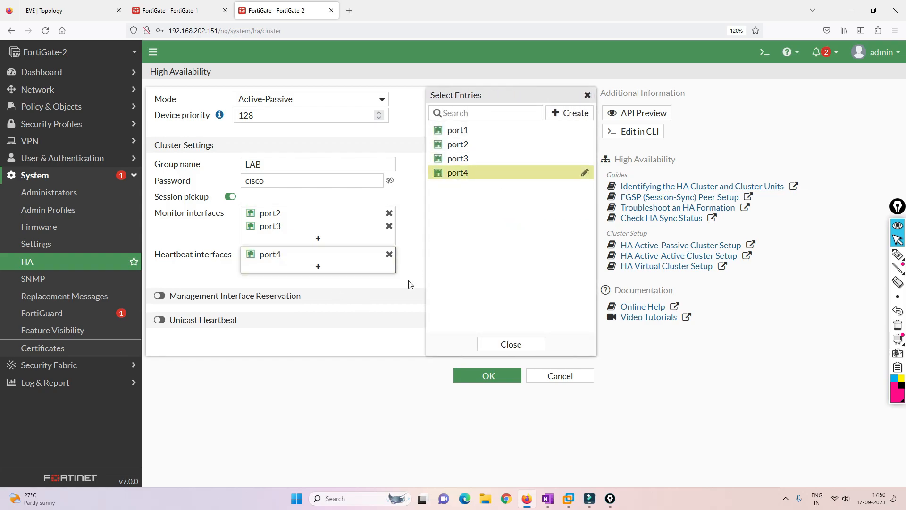
left_click(413, 270)
left_click(474, 376)
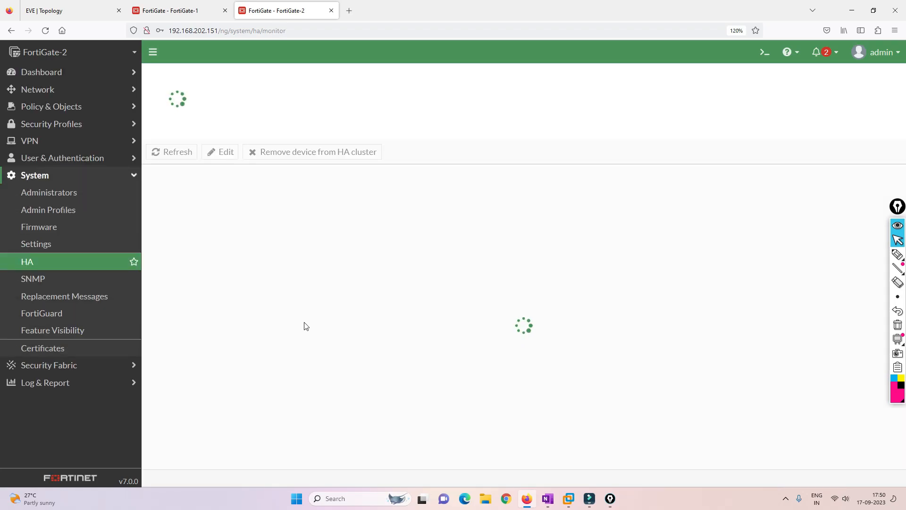
Refresh FortiGate-1's HA monitor to list FortiGate-2 as unsynchronized secondary, then return to EVE-NG
left_click(179, 10)
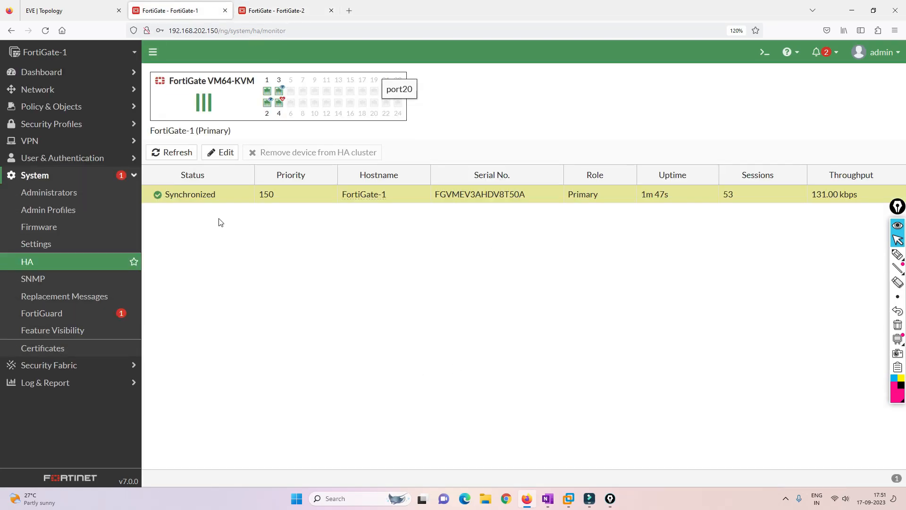
left_click(179, 153)
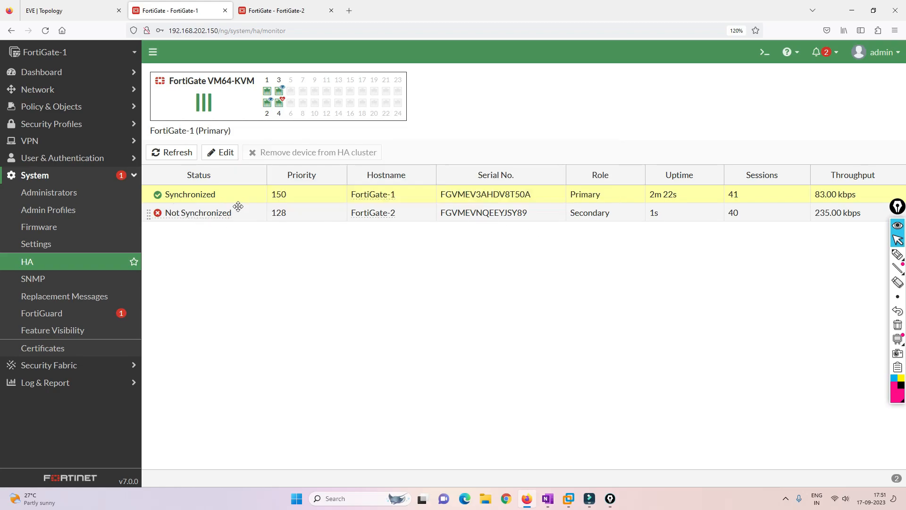
left_click(71, 10)
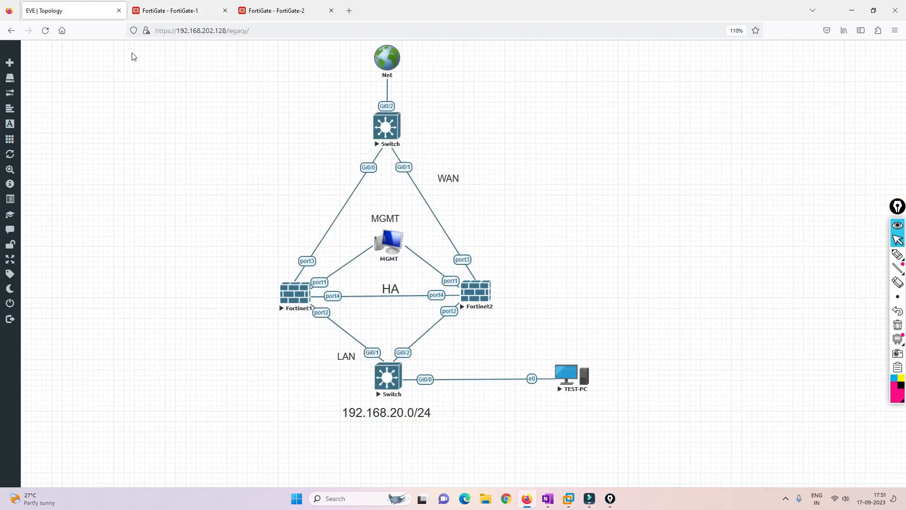
Capture Fortinet1's port4 traffic with Ethernet data link type, moving the console aside
right_click(341, 296)
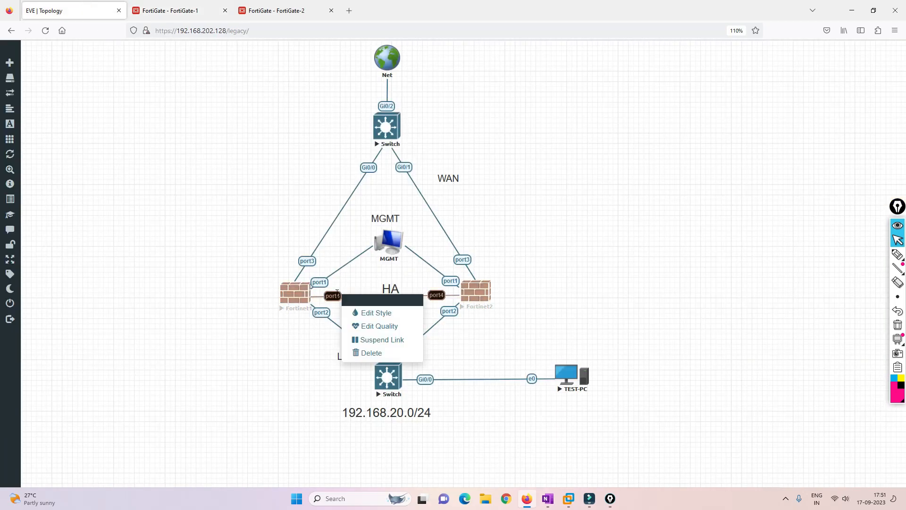
right_click(310, 297)
left_click(344, 363)
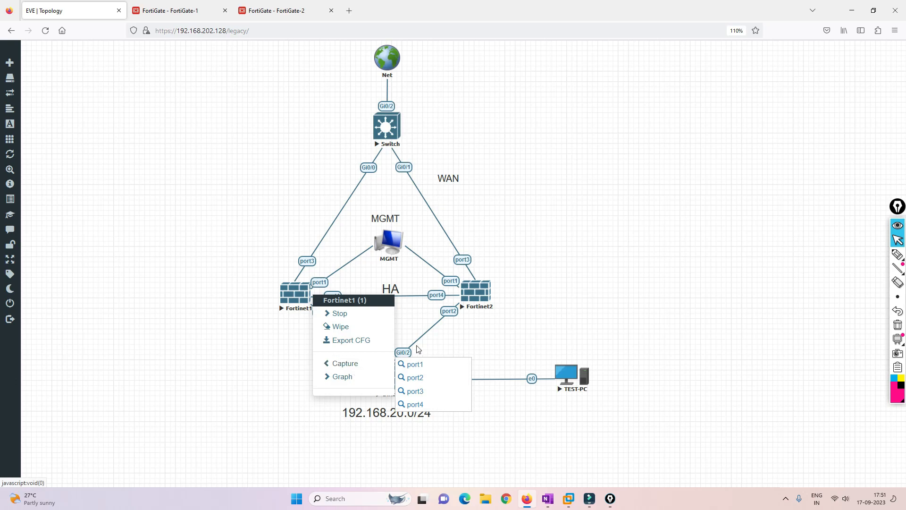
left_click(420, 404)
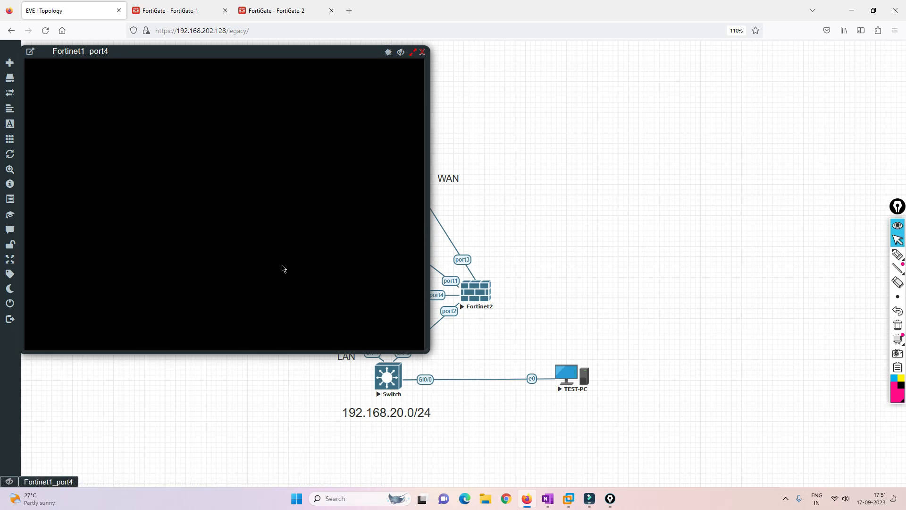
left_click_drag(276, 52, 745, 56)
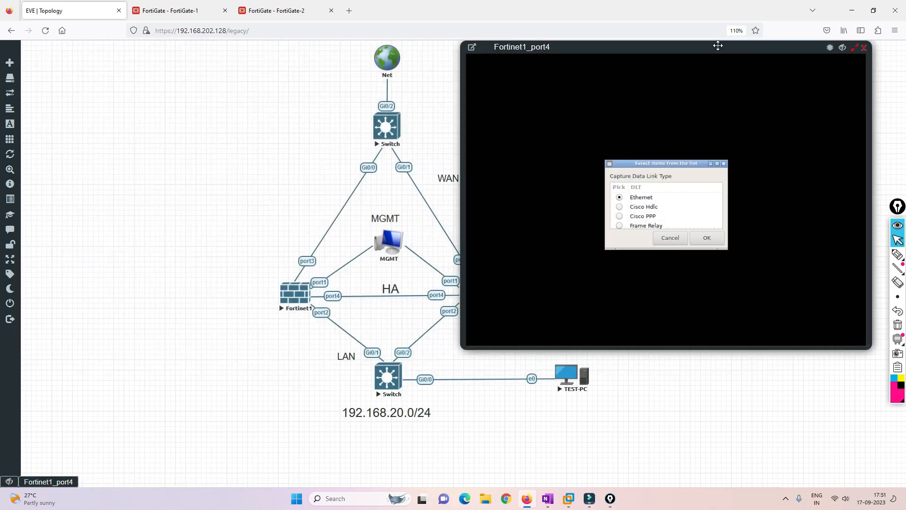
left_click(703, 237)
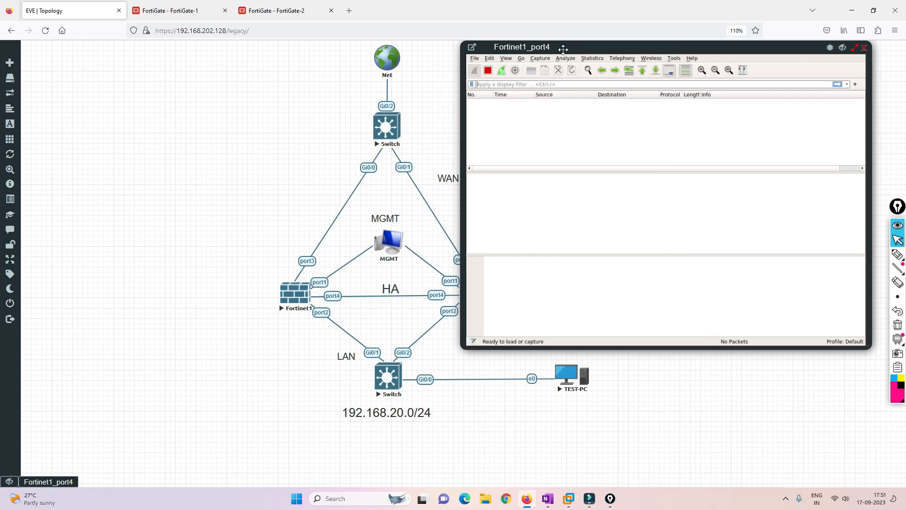
Enlarge the Fortinet1_port4 Wireshark window, inspect frame 48, and widen the Protocol column
left_click_drag(546, 49, 196, 68)
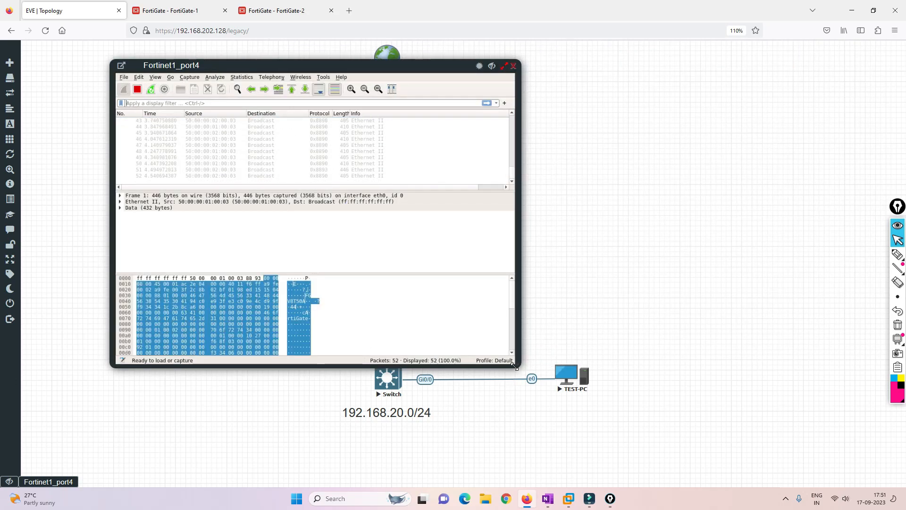
left_click_drag(516, 367, 780, 411)
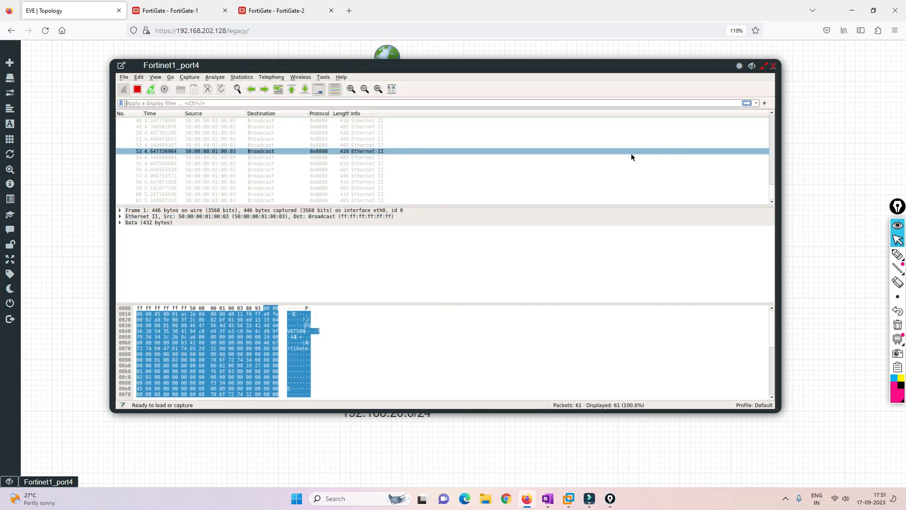
scroll(755, 184, "up", 1)
scroll(767, 170, "up", 5)
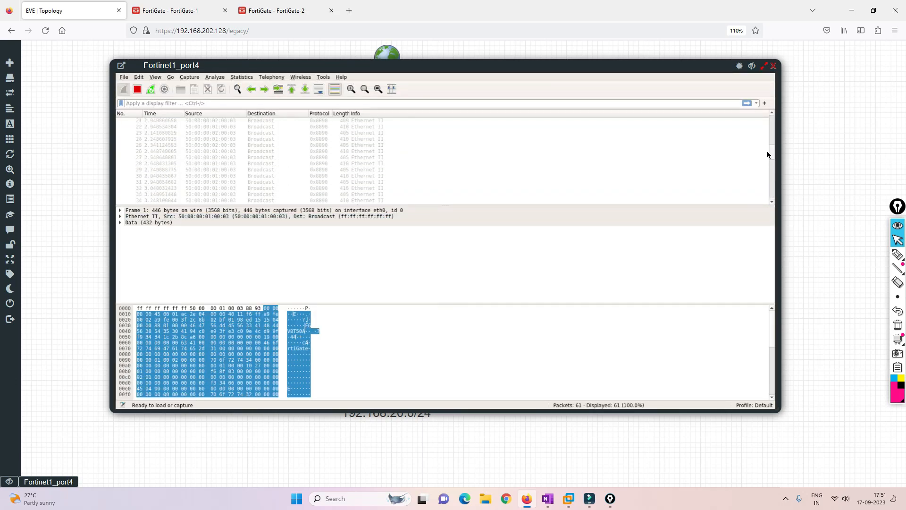
scroll(767, 170, "down", 6)
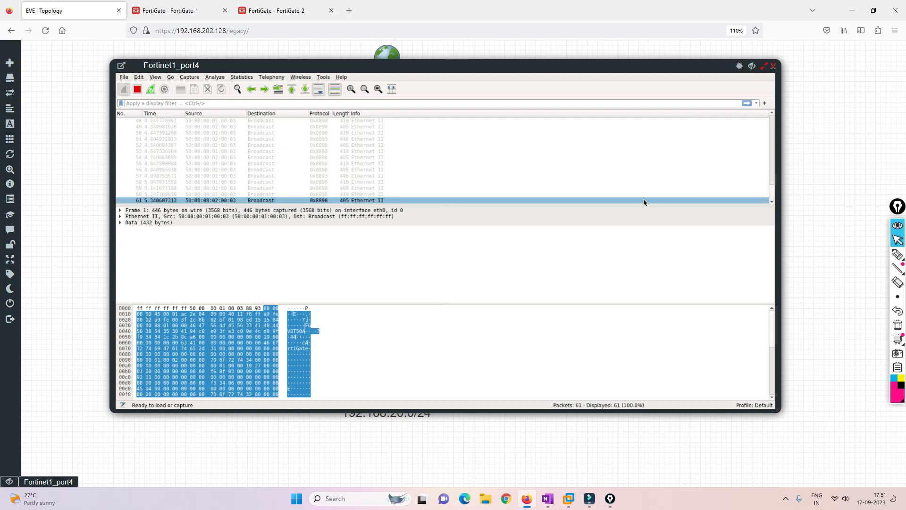
left_click(304, 120)
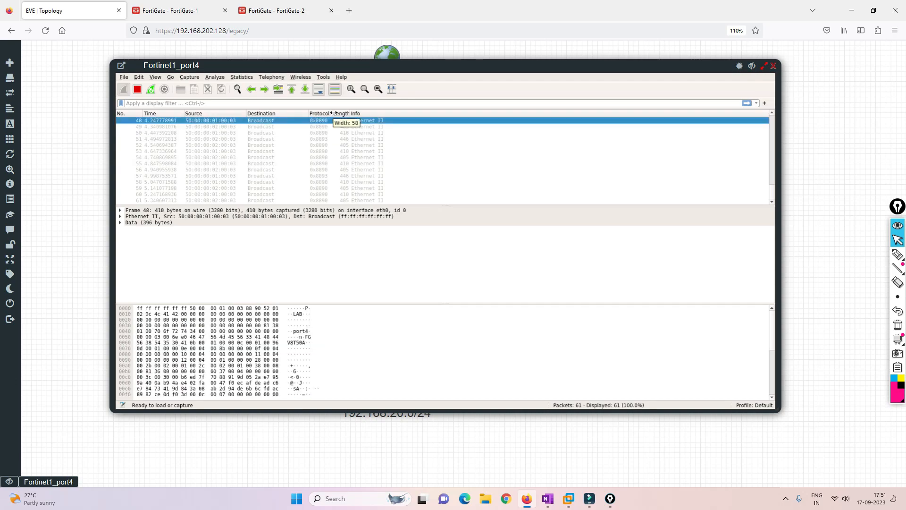
left_click_drag(332, 113, 368, 113)
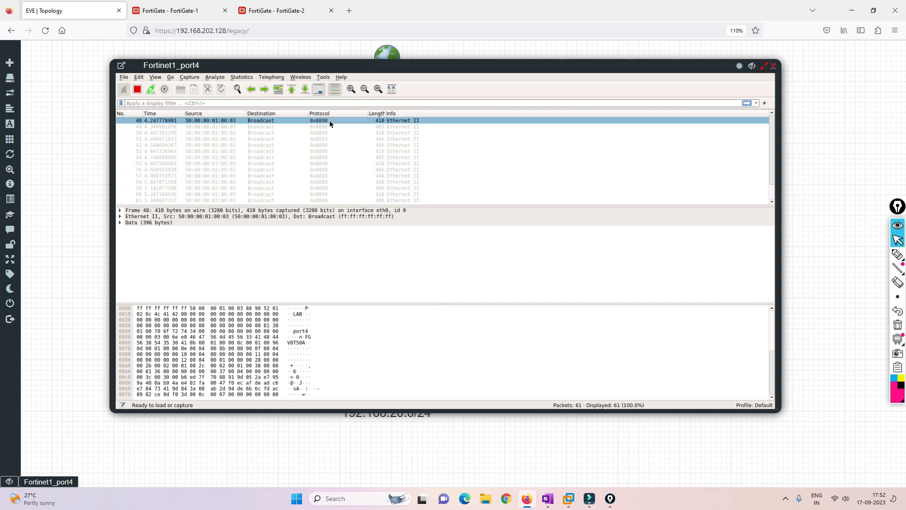
scroll(338, 153, "up", 6)
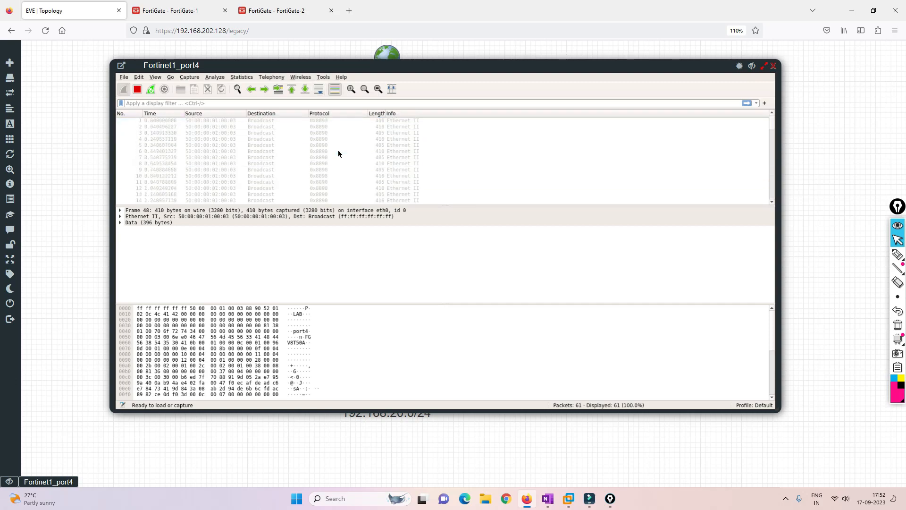
scroll(338, 154, "down", 15)
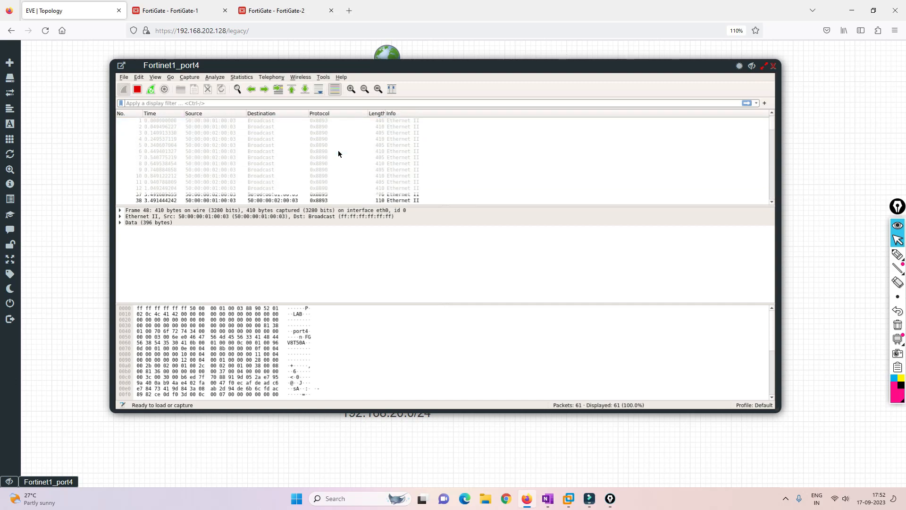
scroll(338, 151, "up", 10)
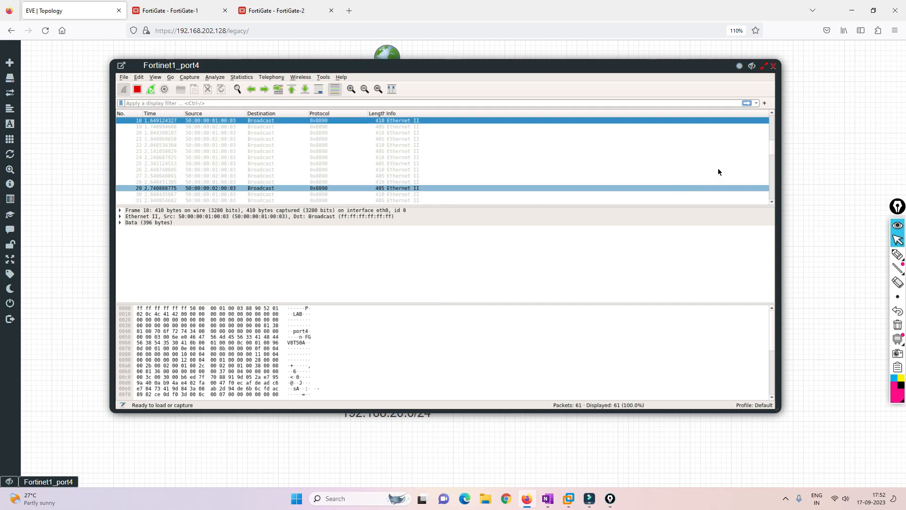
Close the capture and refresh FortiGate-1's HA monitor to show both units synchronized
left_click(773, 65)
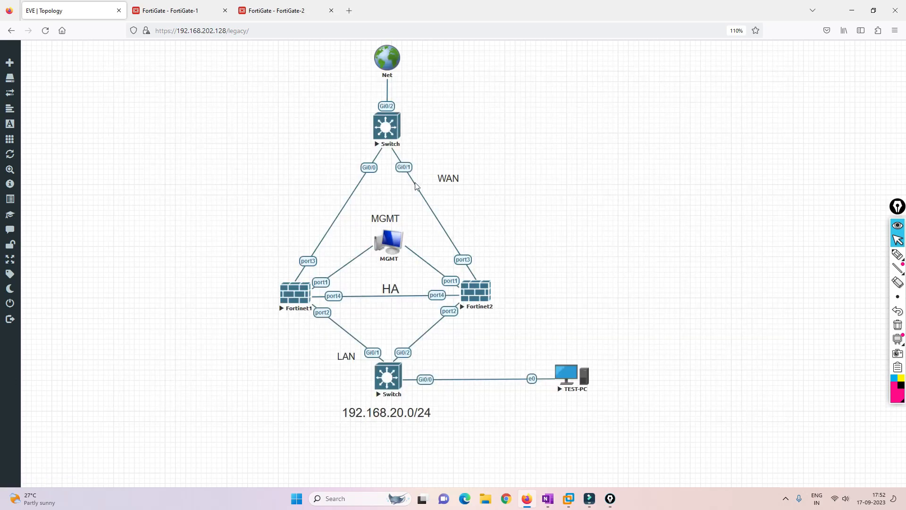
left_click(163, 7)
left_click(192, 154)
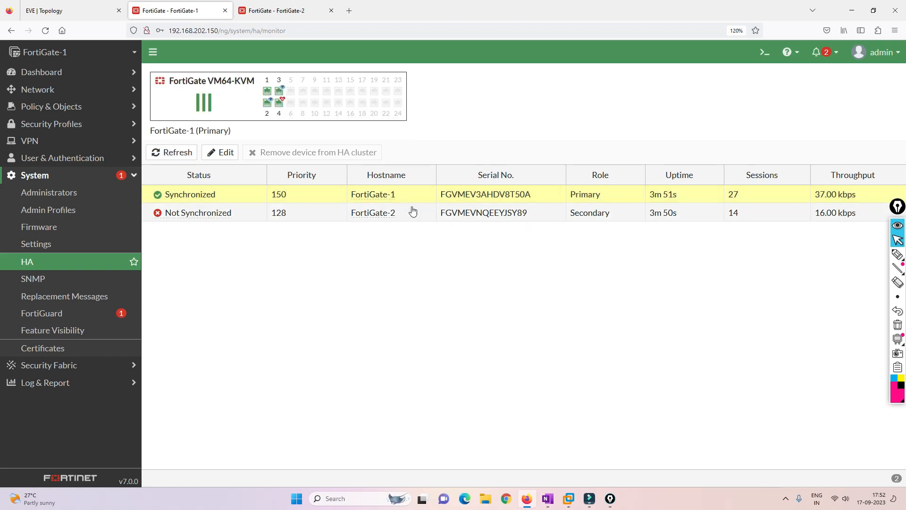
Zoom in and mark port 3 and the port4 heartbeat on the port panel
key("ctrl+plus")
key("ctrl+plus")
key("ctrl+plus")
key("ctrl+plus")
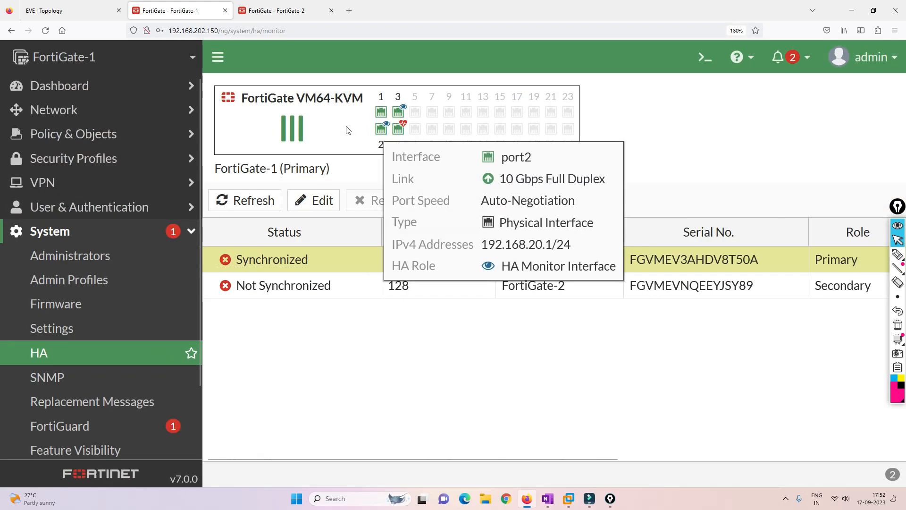
left_click(898, 256)
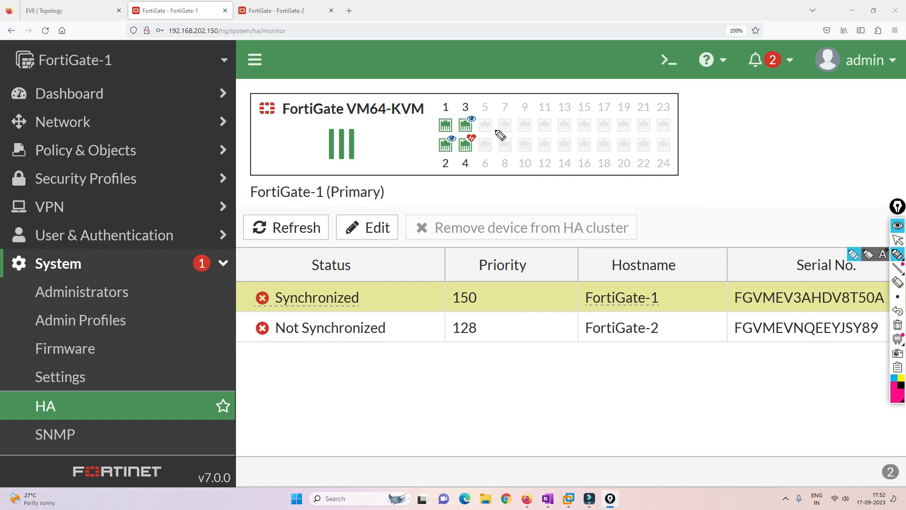
mouse_move(472, 125)
left_mouse_down()
mouse_move(484, 124)
mouse_move(465, 118)
mouse_move(445, 146)
mouse_move(460, 143)
mouse_move(454, 132)
mouse_move(428, 135)
mouse_move(491, 109)
mouse_move(463, 142)
mouse_move(477, 149)
mouse_move(494, 134)
left_mouse_up()
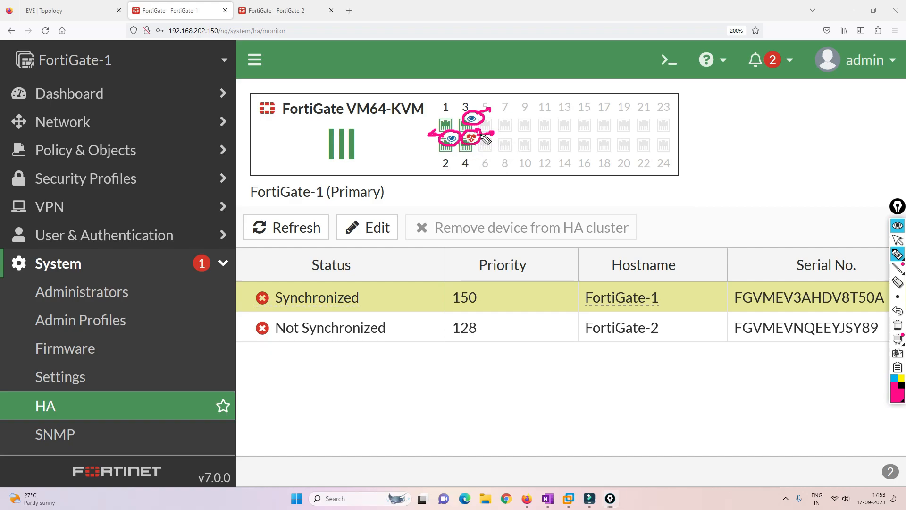
left_click_drag(490, 131, 494, 133)
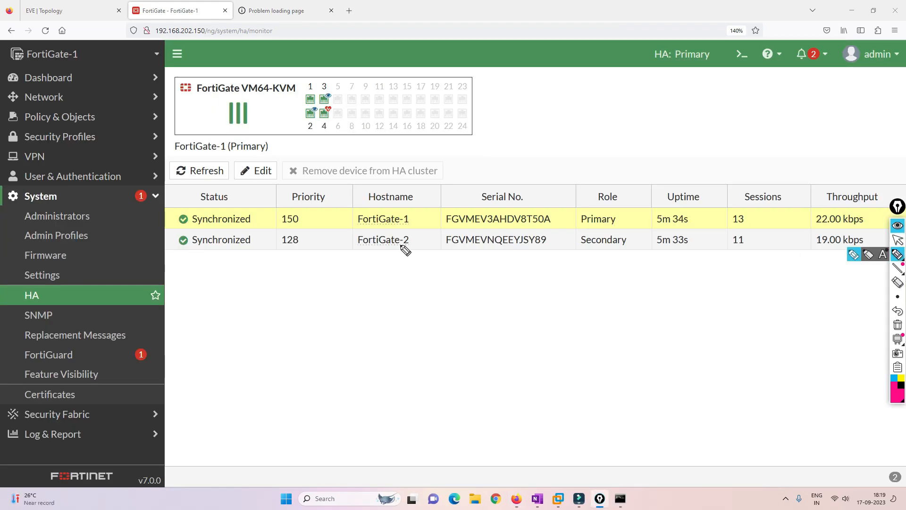
Annotate the Status column, FortiGate-1's Primary role and priority 150, then clear the marks
left_click_drag(263, 197, 264, 236)
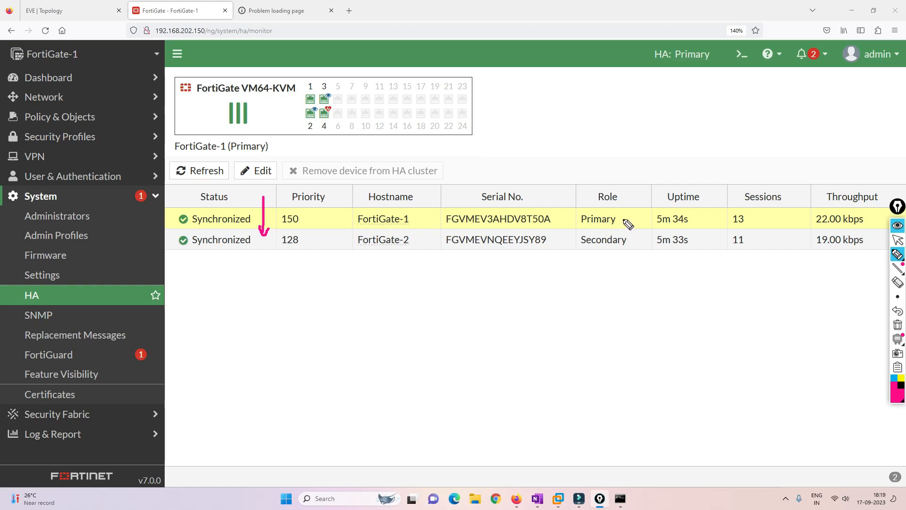
left_click_drag(622, 220, 641, 215)
left_click_drag(306, 223, 327, 215)
mouse_move(629, 221)
left_mouse_down()
mouse_move(648, 216)
mouse_move(638, 243)
left_mouse_up()
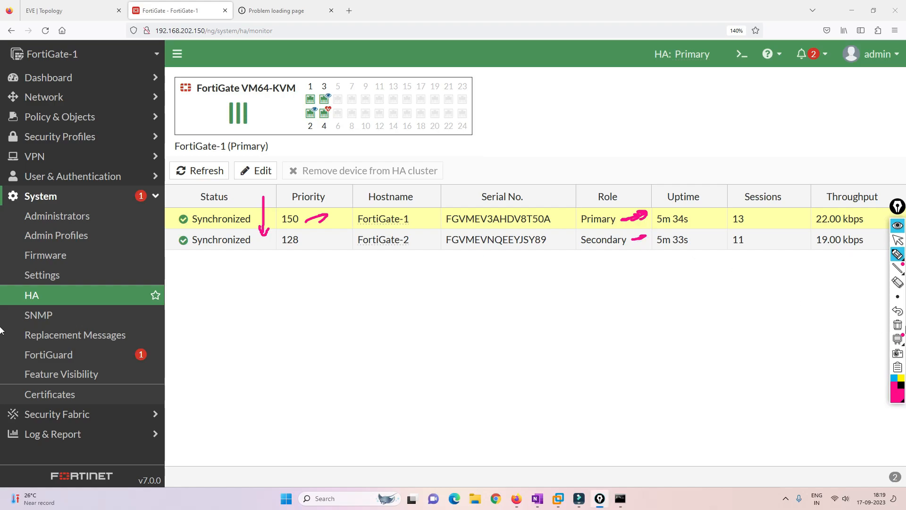
left_click(898, 325)
left_click(897, 240)
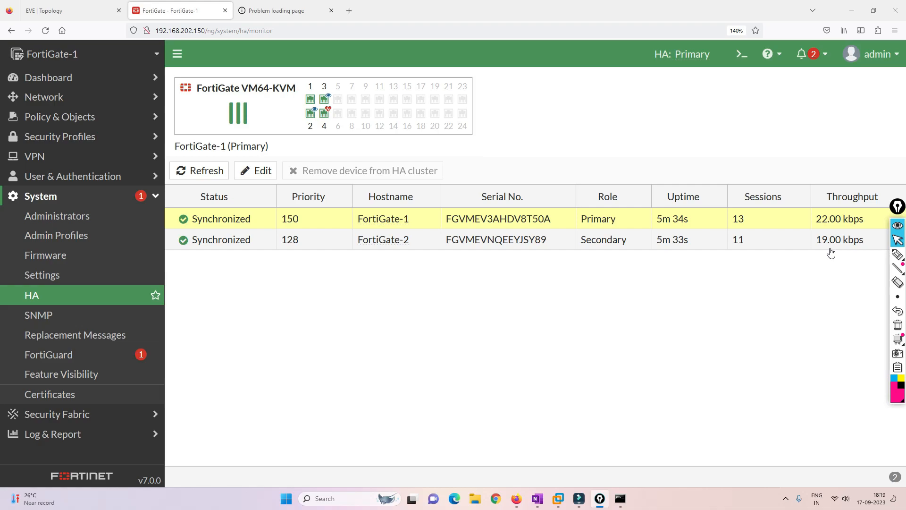
Refresh the HA monitor, check FortiGate-2's timed-out page, then return to the EVE topology
left_click(201, 172)
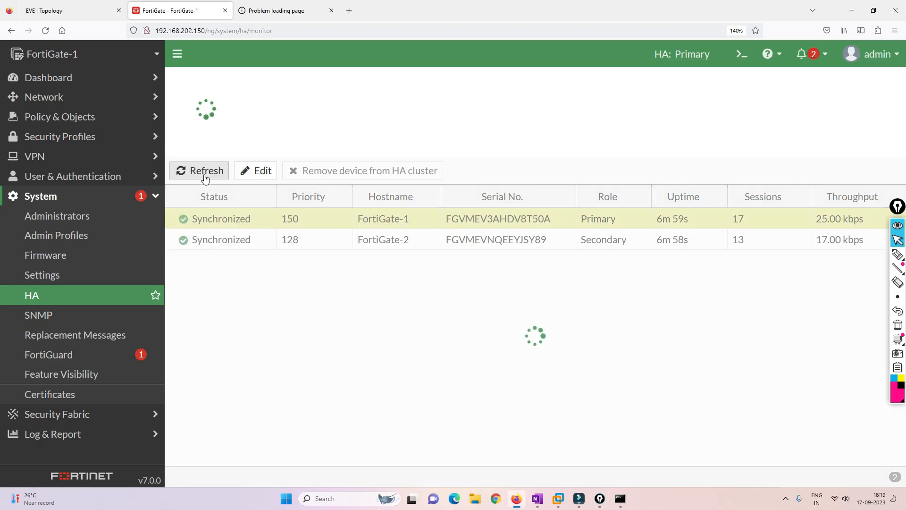
left_click(271, 15)
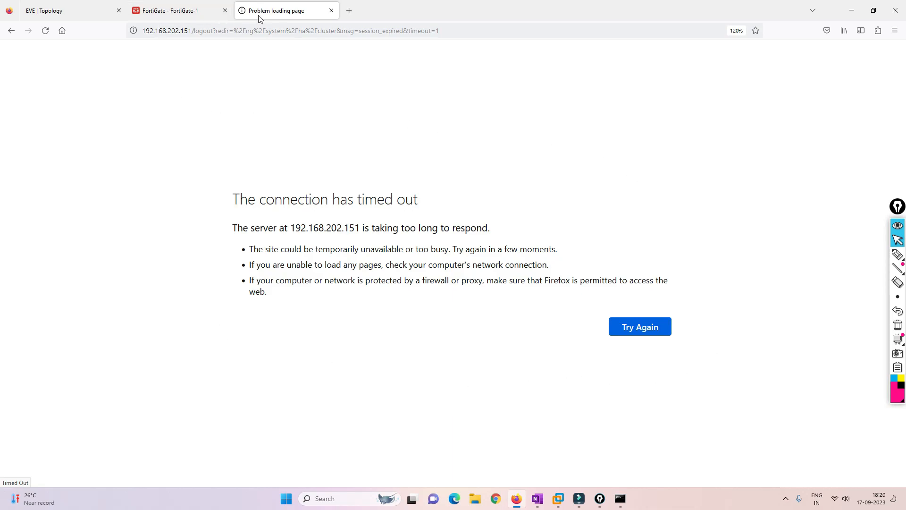
left_click(179, 10)
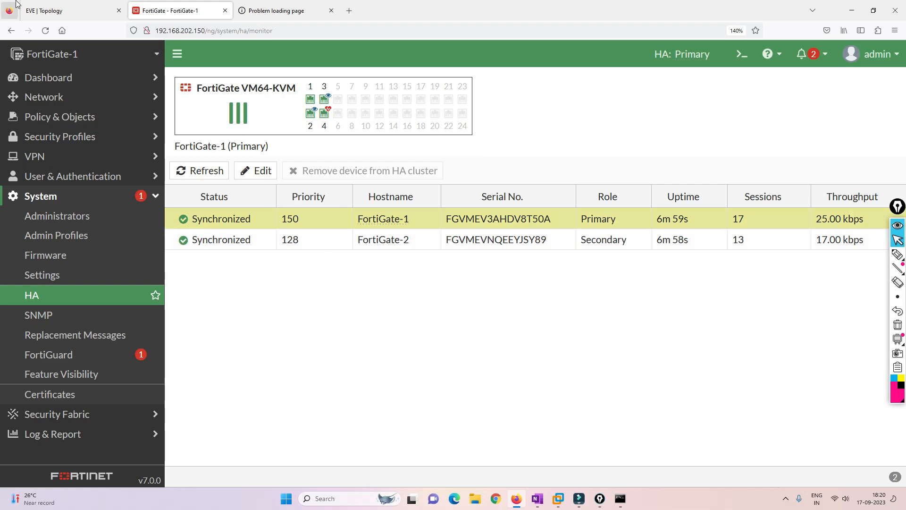
left_click(32, 6)
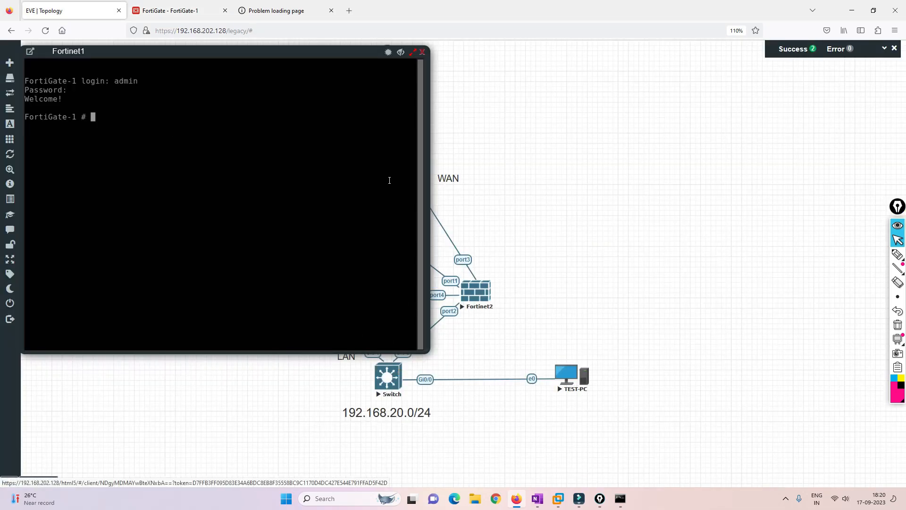
From TEST-PC's console, ping 8.8.8.8 and confirm replies arrive
left_click(422, 52)
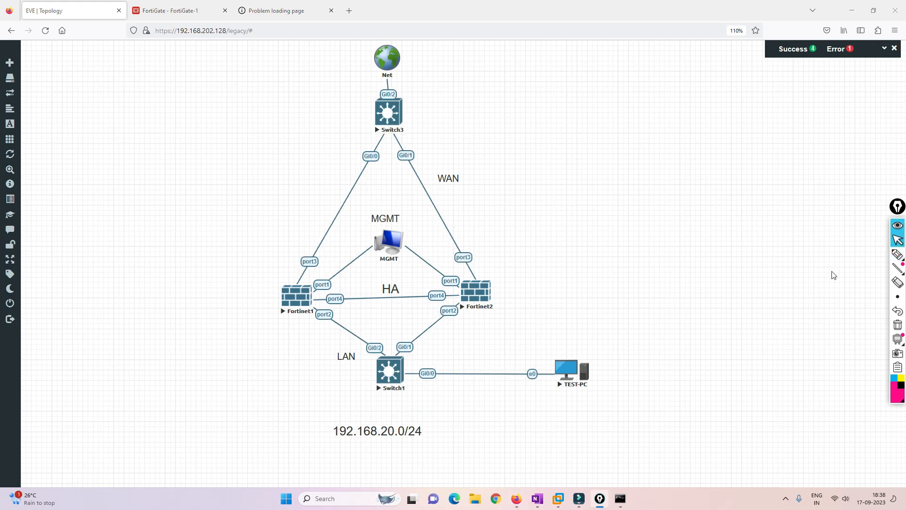
left_click(564, 373)
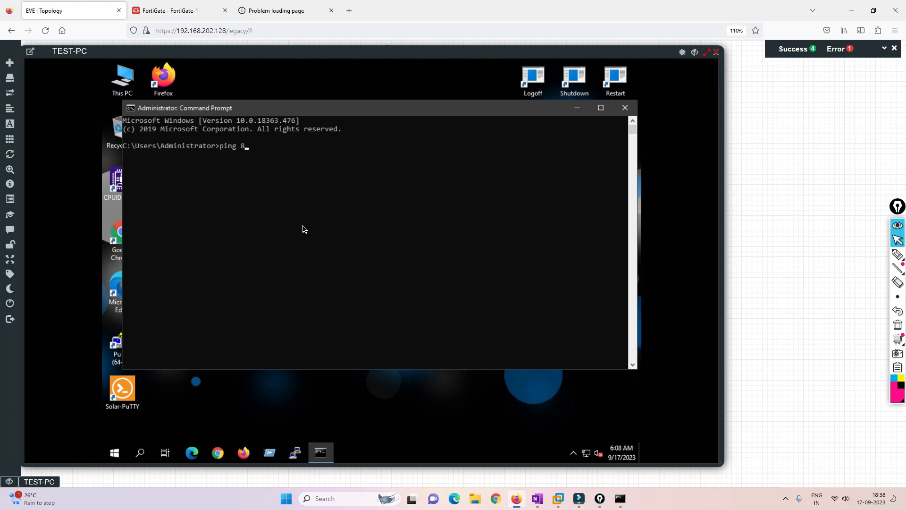
key("Return")
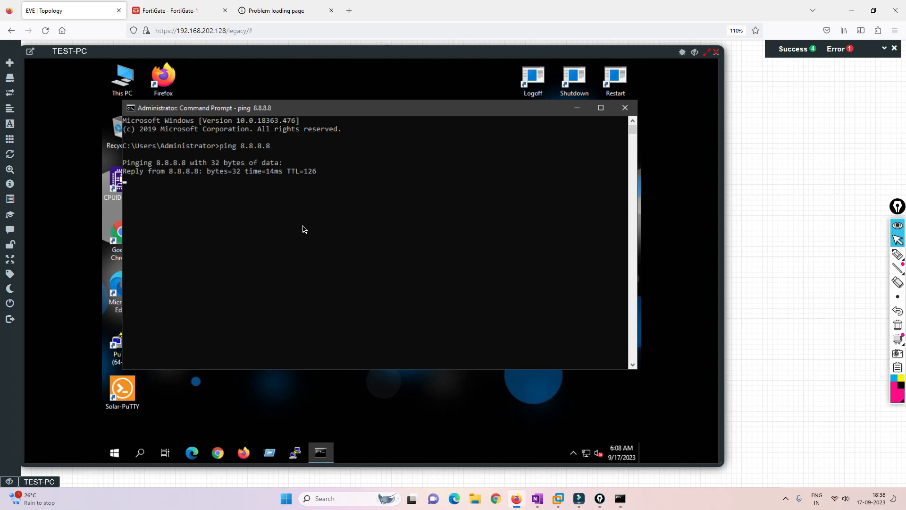
left_click(625, 108)
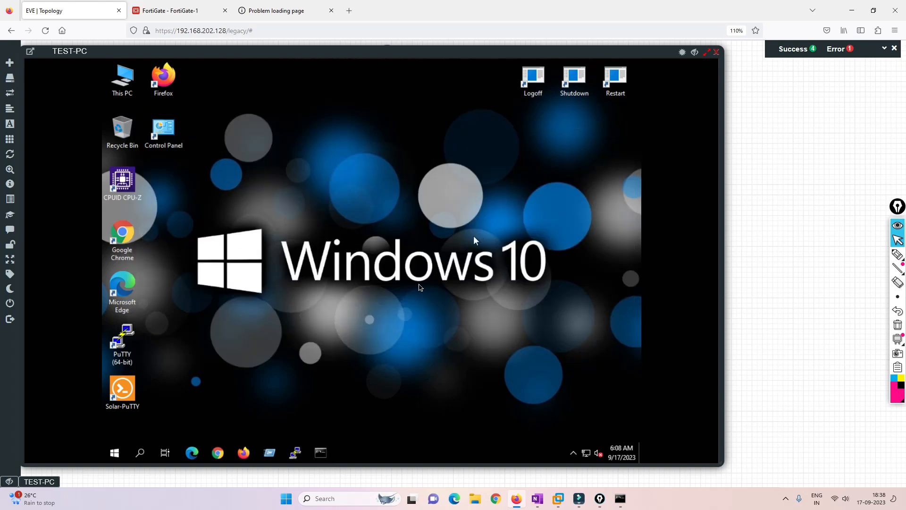
left_click(717, 51)
Sketch the LAN path from Switch1 to Fortinet1 and via Fortinet2 to Switch3
left_click(898, 255)
mouse_move(377, 361)
left_mouse_down()
mouse_move(302, 323)
mouse_move(310, 325)
left_mouse_up()
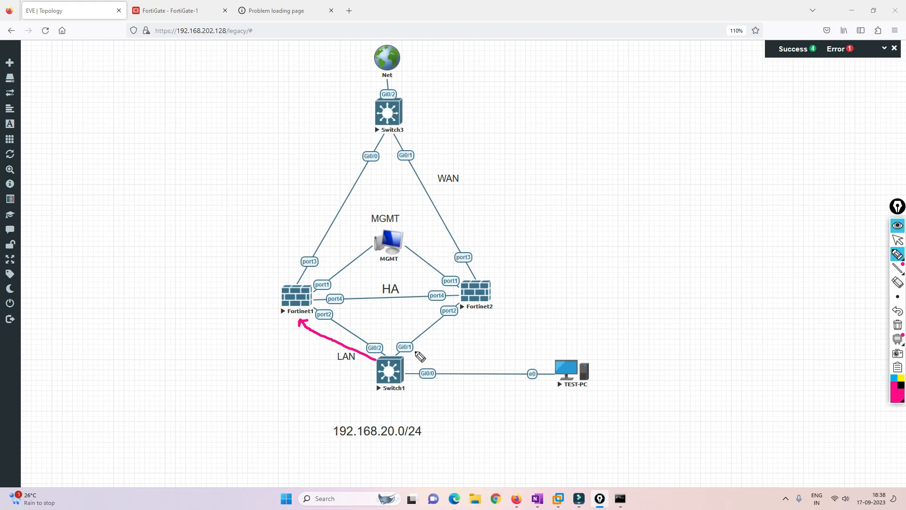
mouse_move(408, 357)
left_mouse_down()
mouse_move(473, 309)
mouse_move(457, 240)
mouse_move(392, 137)
mouse_move(410, 137)
left_mouse_up()
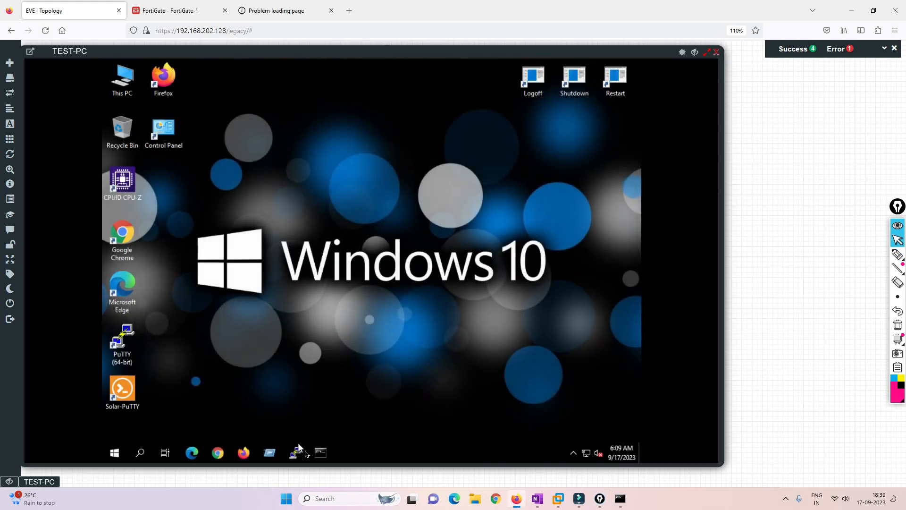
Start a continuous ping to 8.8.8.8 on TEST-PC, then stop the Fortinet1 node
left_click(318, 454)
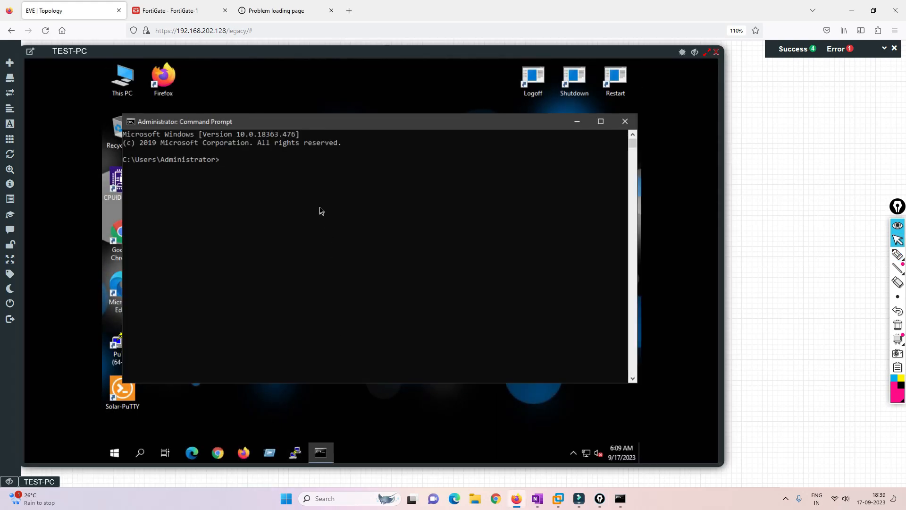
type("ping 8.8.8.8 -t")
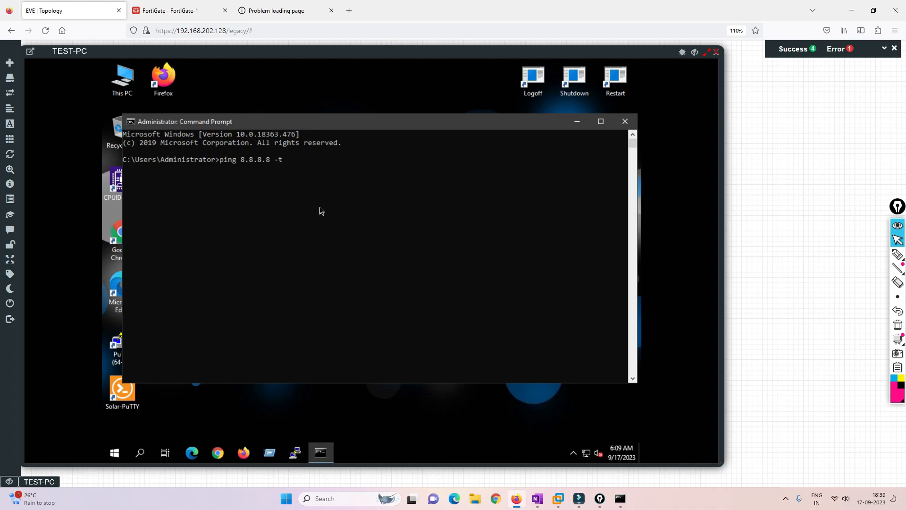
key("Return")
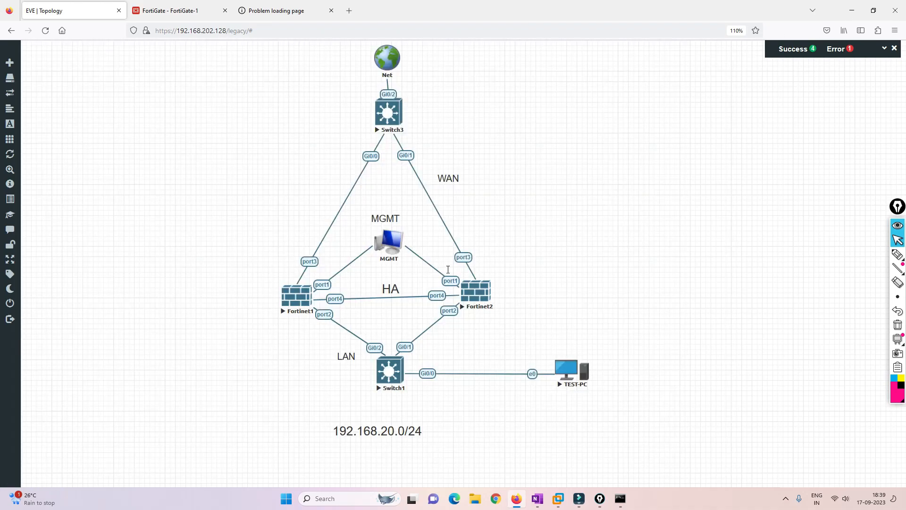
right_click(297, 295)
left_click(330, 328)
Stop the ping with Ctrl+C showing one lost reply, then go to the FortiGate-2 login page
key("alt")
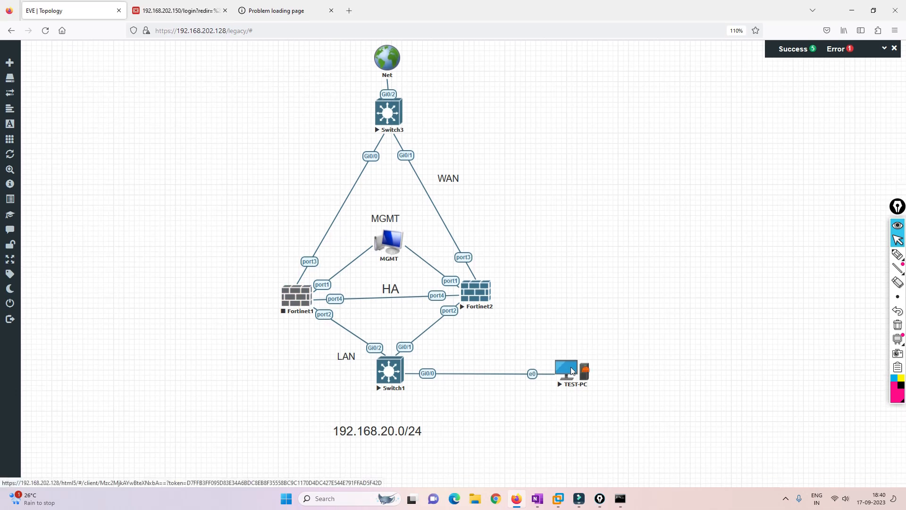
left_click(571, 370)
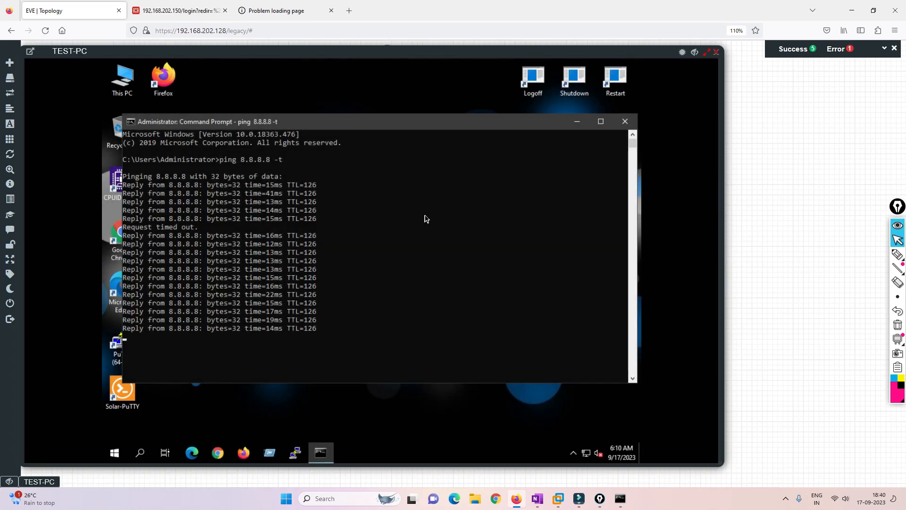
key("ctrl+c")
key("Tab")
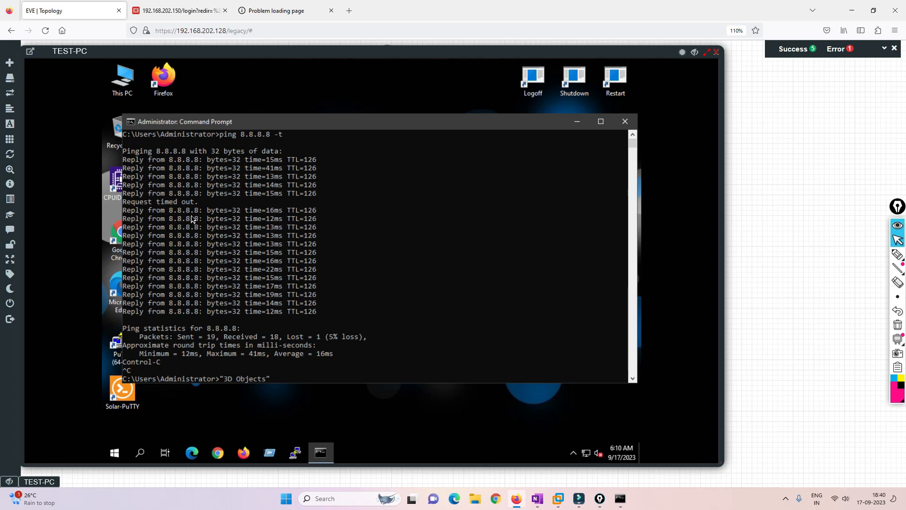
left_click(187, 12)
Log in to FortiGate-2 at 192.168.202.150 as admin with the account password, declining to save credentials
type("admin")
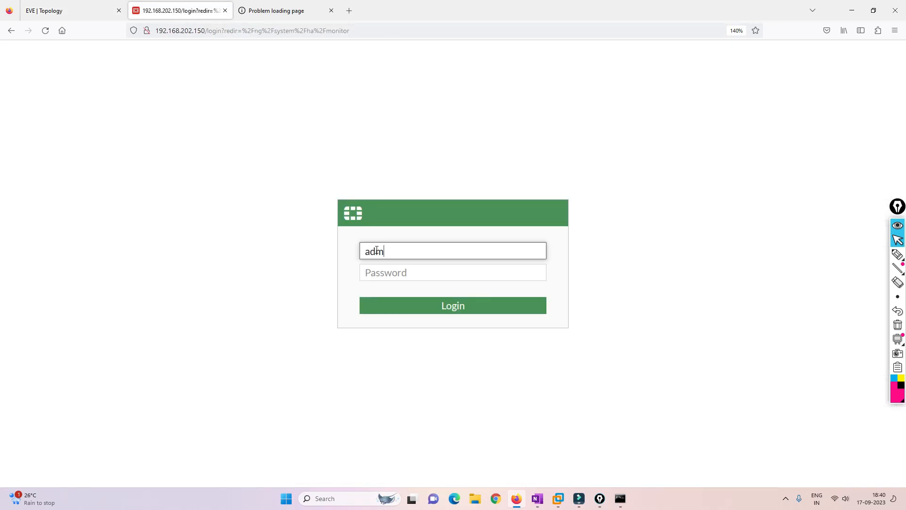
key("Tab")
type("a")
type("••••••")
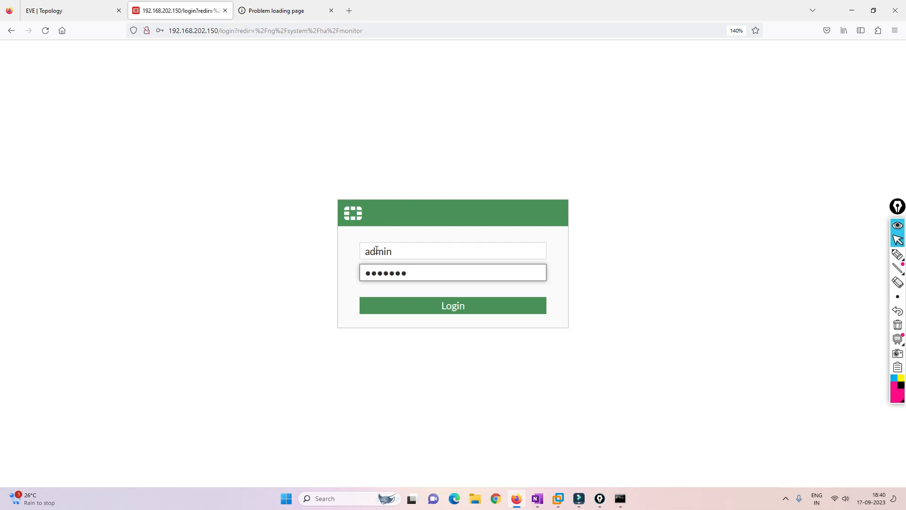
type("•")
key("Return")
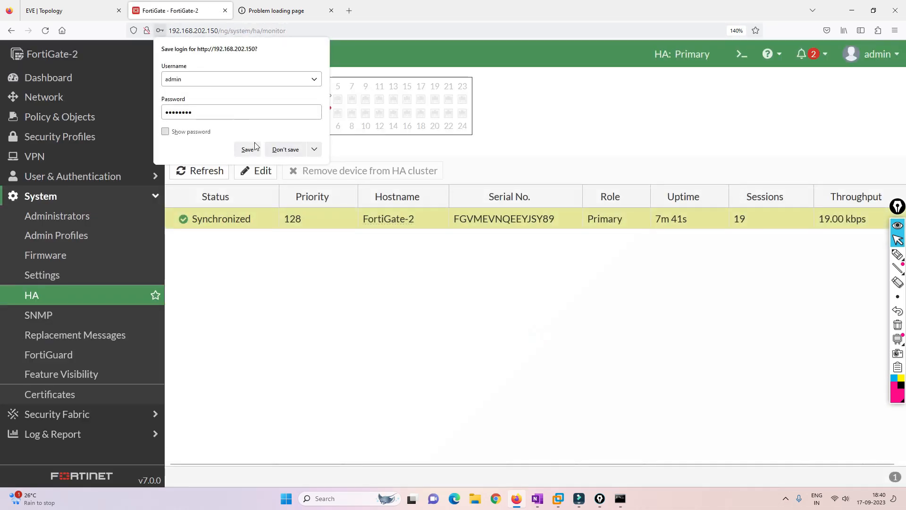
left_click(285, 149)
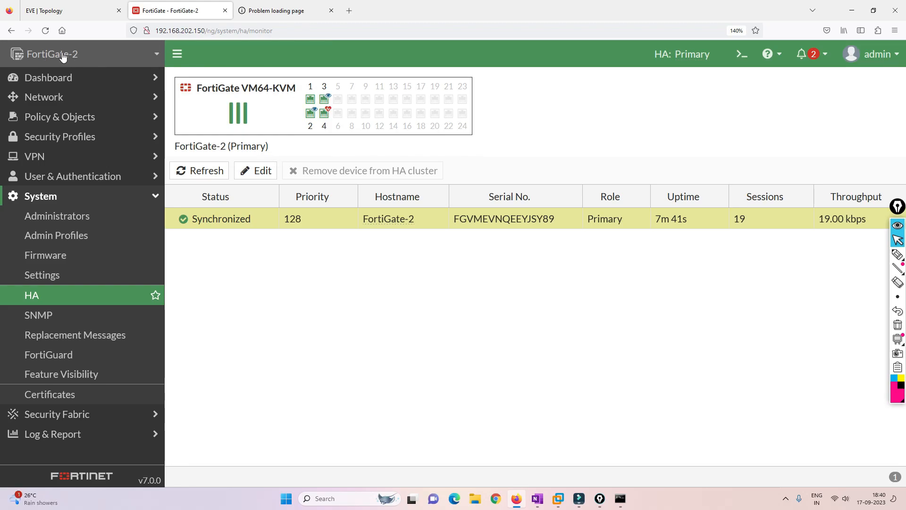
Compare TEST-PC's ping output with FortiGate-2's HA monitor showing it as synchronized Primary
left_click(78, 10)
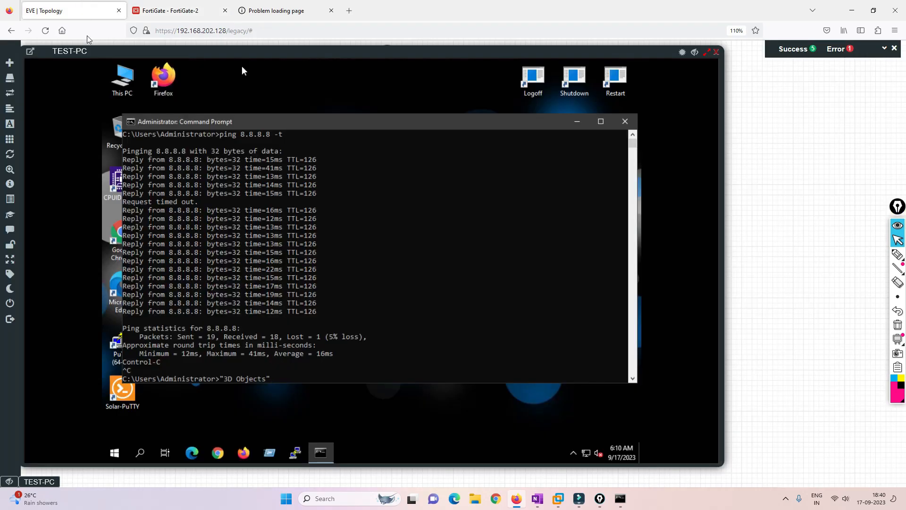
left_click(149, 6)
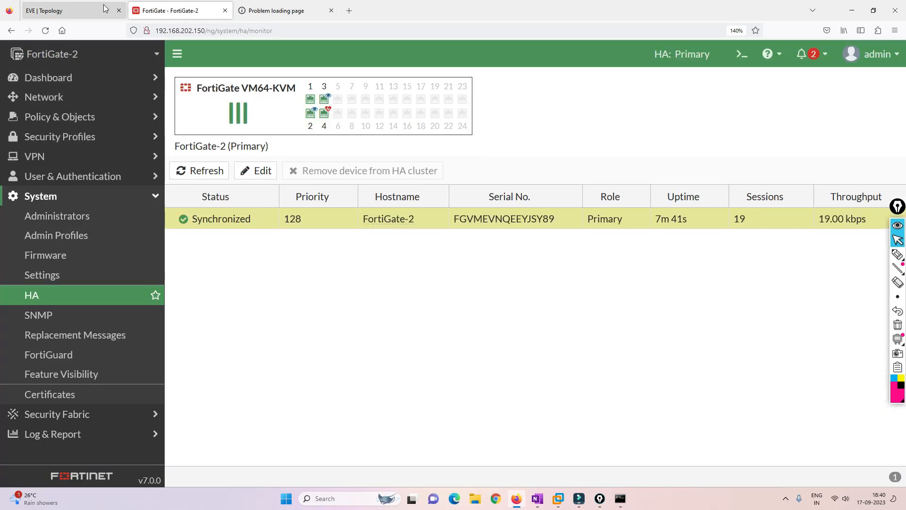
left_click(73, 10)
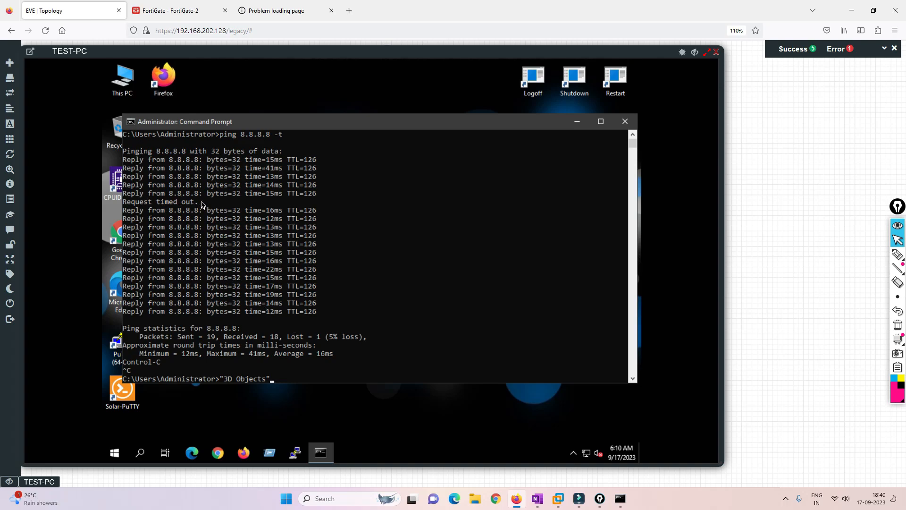
Highlight the single 'Request timed out.' line in TEST-PC's ping output and cross-check the HA monitor
left_click_drag(202, 205, 125, 208)
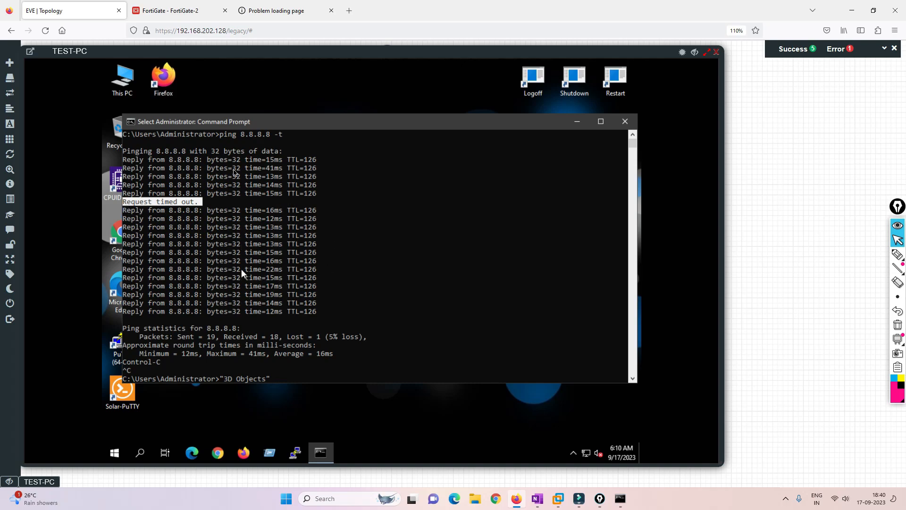
left_click(179, 10)
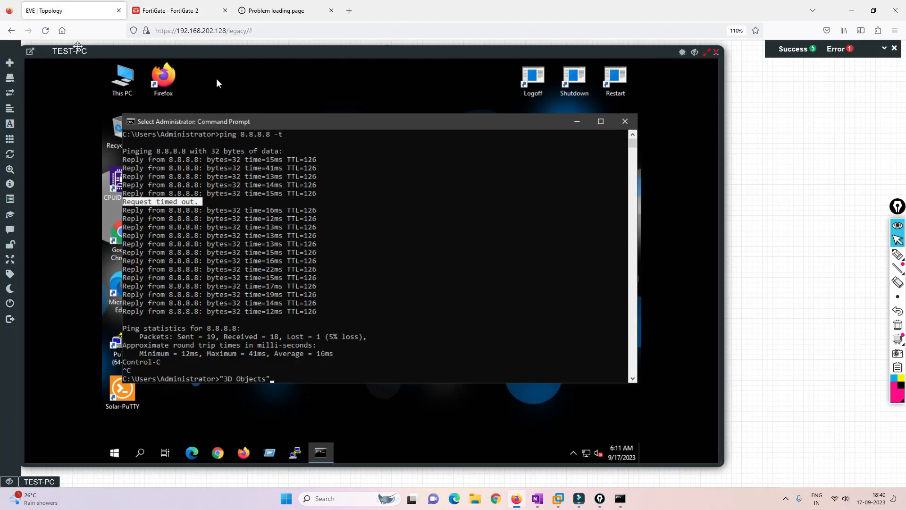
left_click(52, 11)
Close the TEST-PC console to reveal the lab topology and choose the freehand annotation pen
left_click(706, 52)
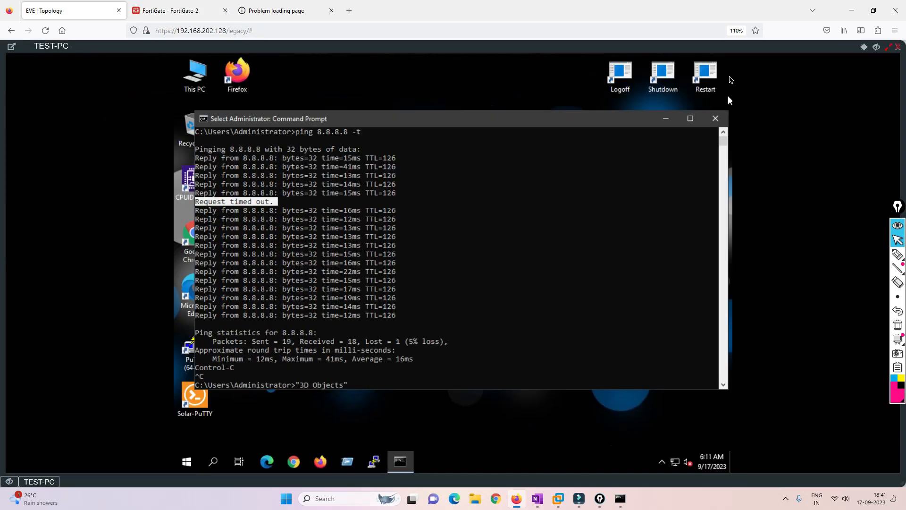
left_click(889, 48)
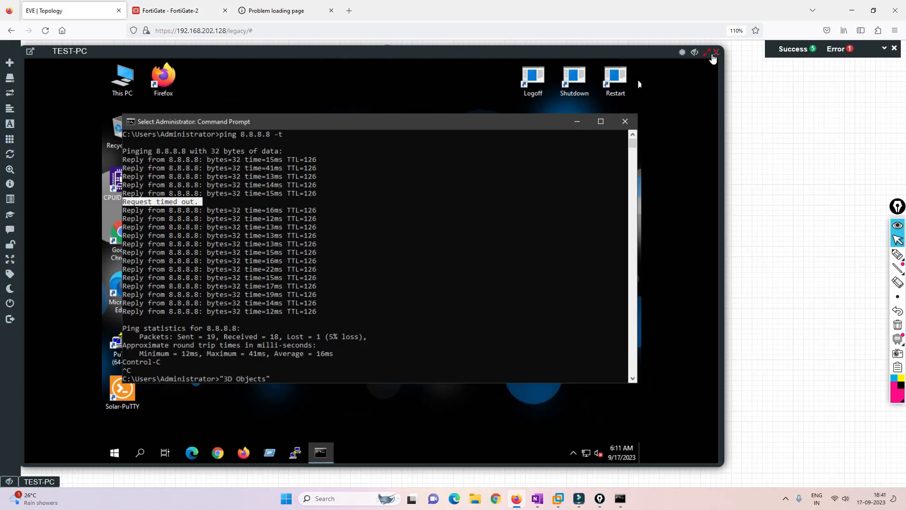
left_click(716, 54)
left_click(897, 252)
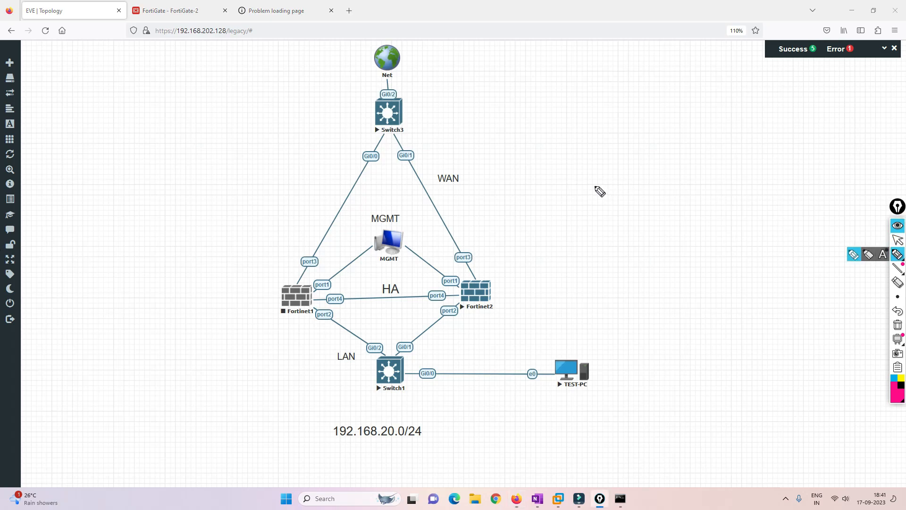
Draw pink arrows and handwrite 'Like' and 'Comment' to the right of the topology
left_click_drag(538, 200, 517, 223)
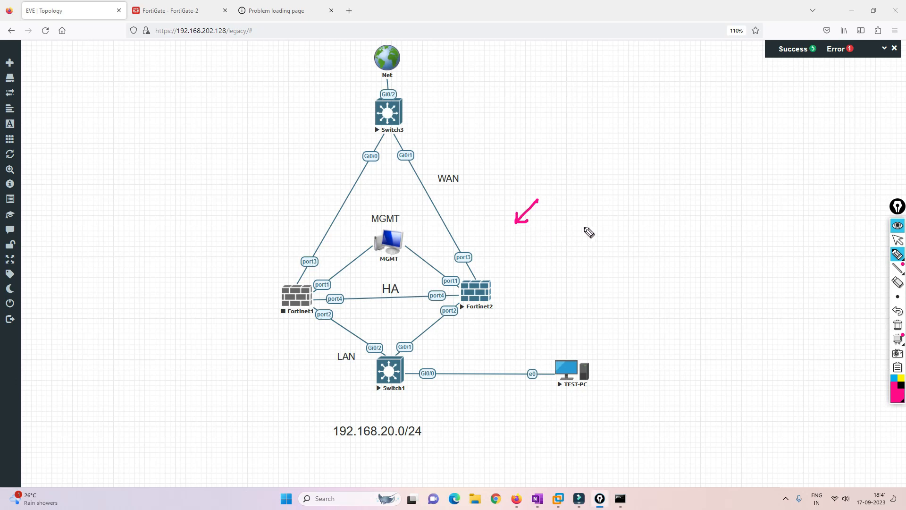
mouse_move(568, 200)
left_mouse_down()
mouse_move(569, 218)
mouse_move(579, 216)
left_mouse_up()
left_click_drag(587, 206, 590, 217)
left_click_drag(588, 208, 623, 189)
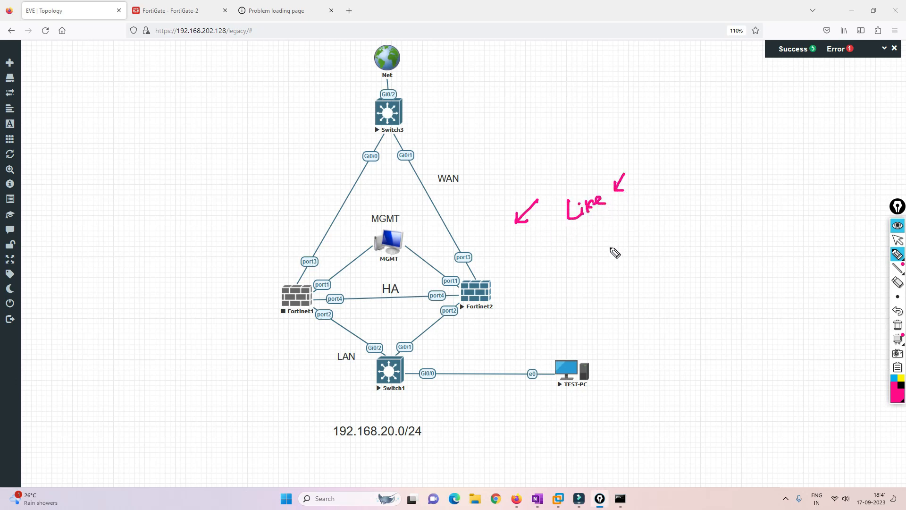
mouse_move(595, 247)
left_mouse_down()
mouse_move(593, 220)
mouse_move(638, 249)
mouse_move(670, 222)
left_mouse_up()
mouse_move(674, 179)
left_mouse_down()
mouse_move(668, 200)
mouse_move(688, 212)
mouse_move(710, 201)
mouse_move(680, 186)
mouse_move(718, 300)
mouse_move(707, 285)
mouse_move(687, 319)
mouse_move(735, 298)
left_mouse_up()
Add more pink downward arrows and another handwritten note below and right of the notes
mouse_move(732, 292)
left_mouse_down()
mouse_move(742, 298)
mouse_move(706, 274)
mouse_move(713, 273)
left_mouse_up()
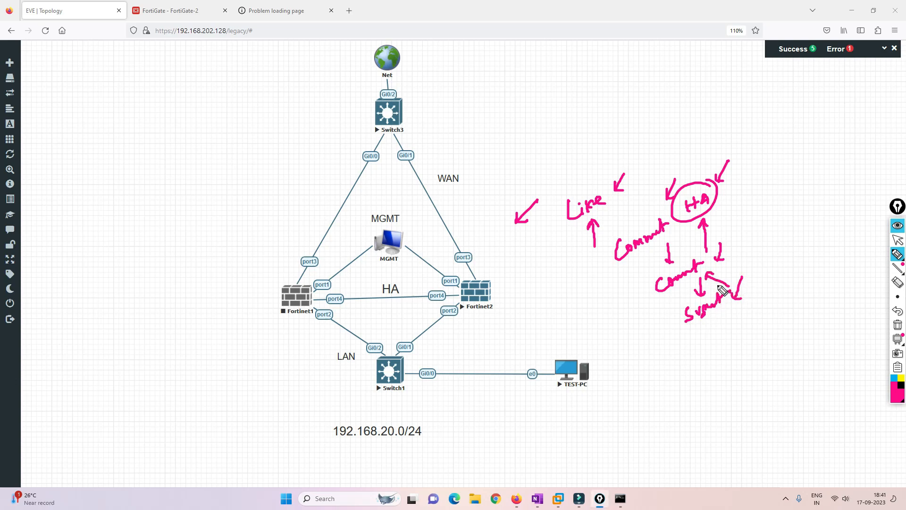
left_click_drag(718, 318, 721, 330)
mouse_move(709, 339)
left_mouse_down()
mouse_move(708, 363)
mouse_move(734, 360)
mouse_move(725, 372)
mouse_move(750, 367)
mouse_move(732, 384)
mouse_move(756, 371)
mouse_move(769, 345)
mouse_move(764, 363)
left_mouse_up()
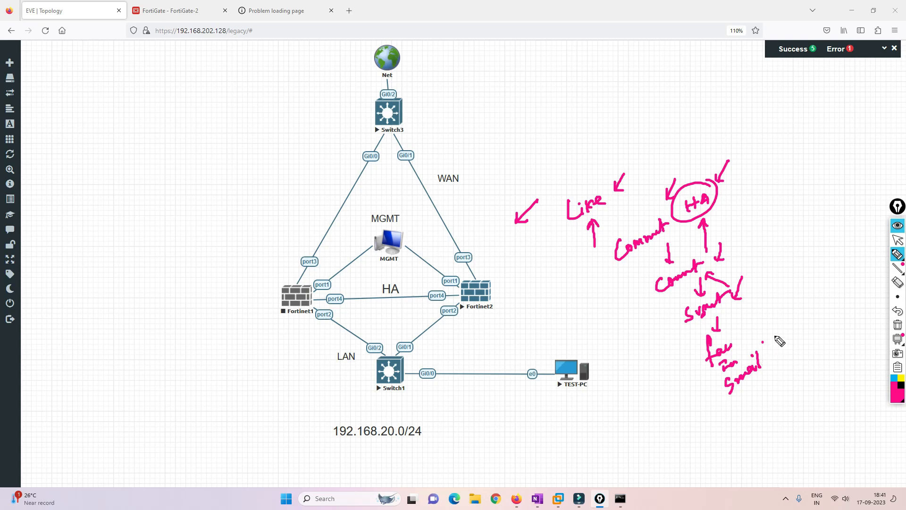
left_click_drag(769, 277, 769, 307)
left_click_drag(761, 300, 768, 308)
mouse_move(797, 258)
left_mouse_down()
mouse_move(796, 293)
mouse_move(804, 287)
left_mouse_up()
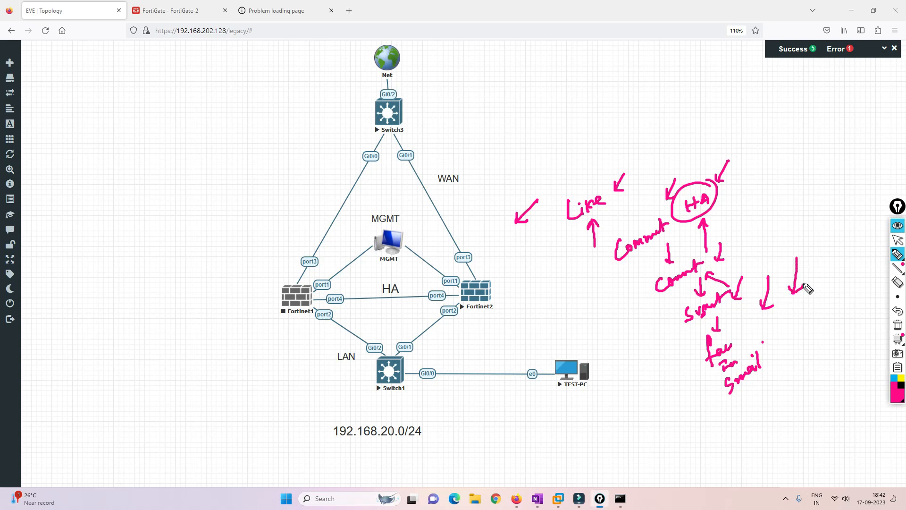